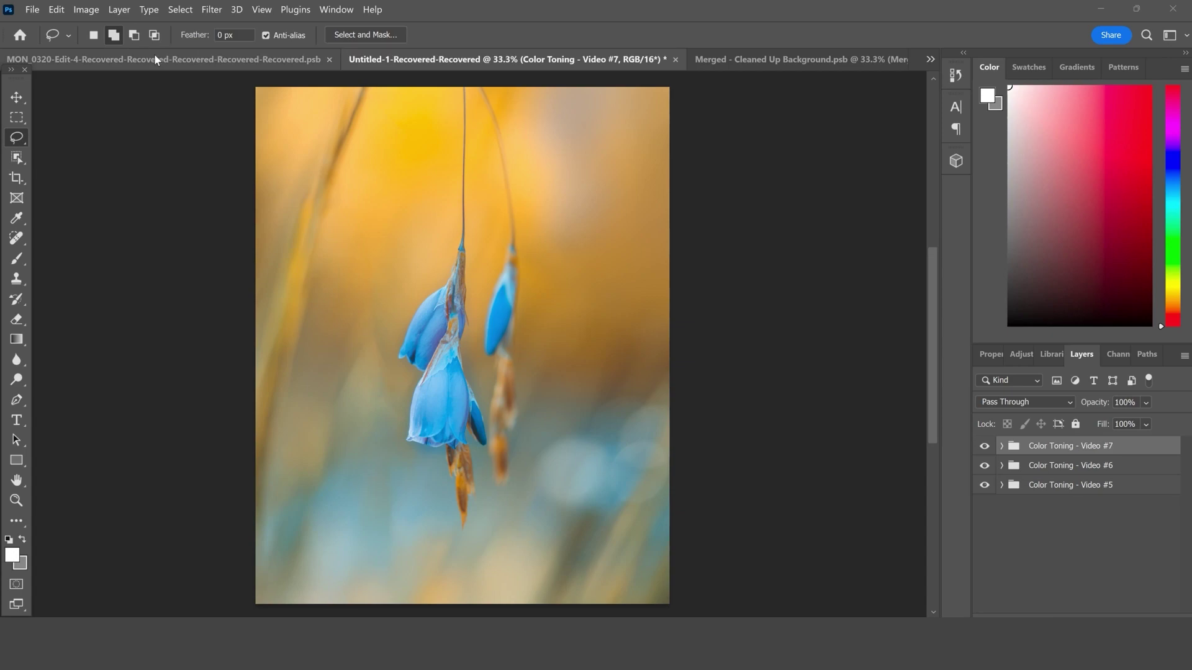
Create a new layer named "Merged Result" above the Color Toning groups.
left_click(118, 9)
mouse_move(174, 32)
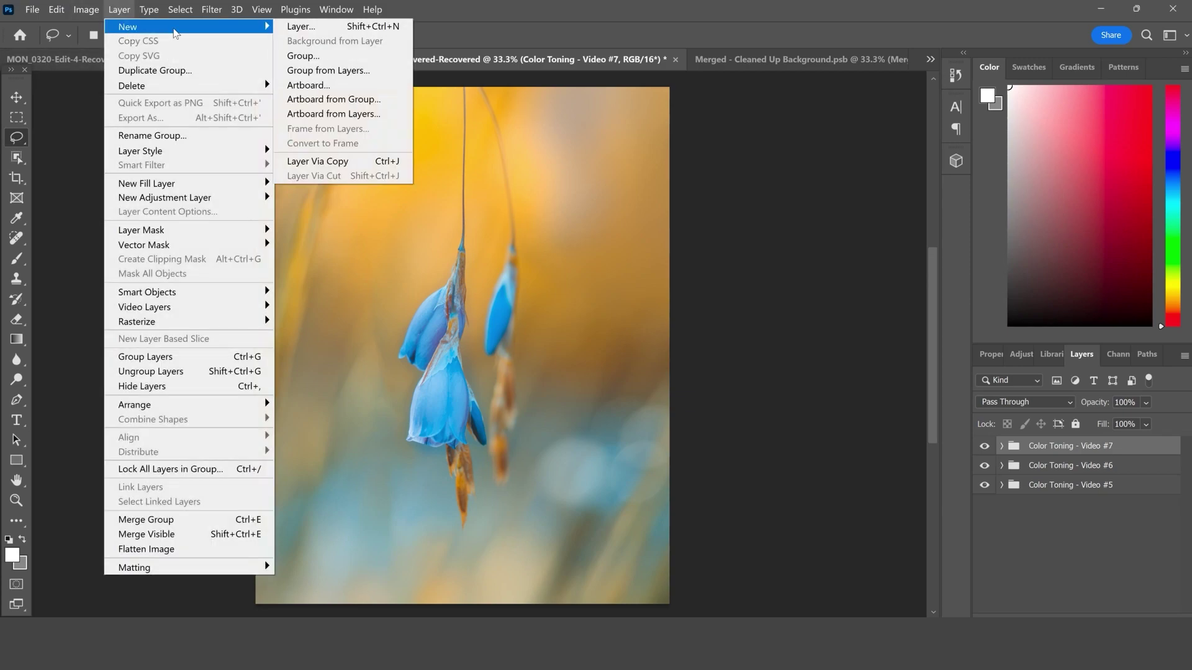
left_click(118, 8)
left_click(86, 9)
mouse_move(122, 10)
mouse_move(198, 28)
left_click(301, 29)
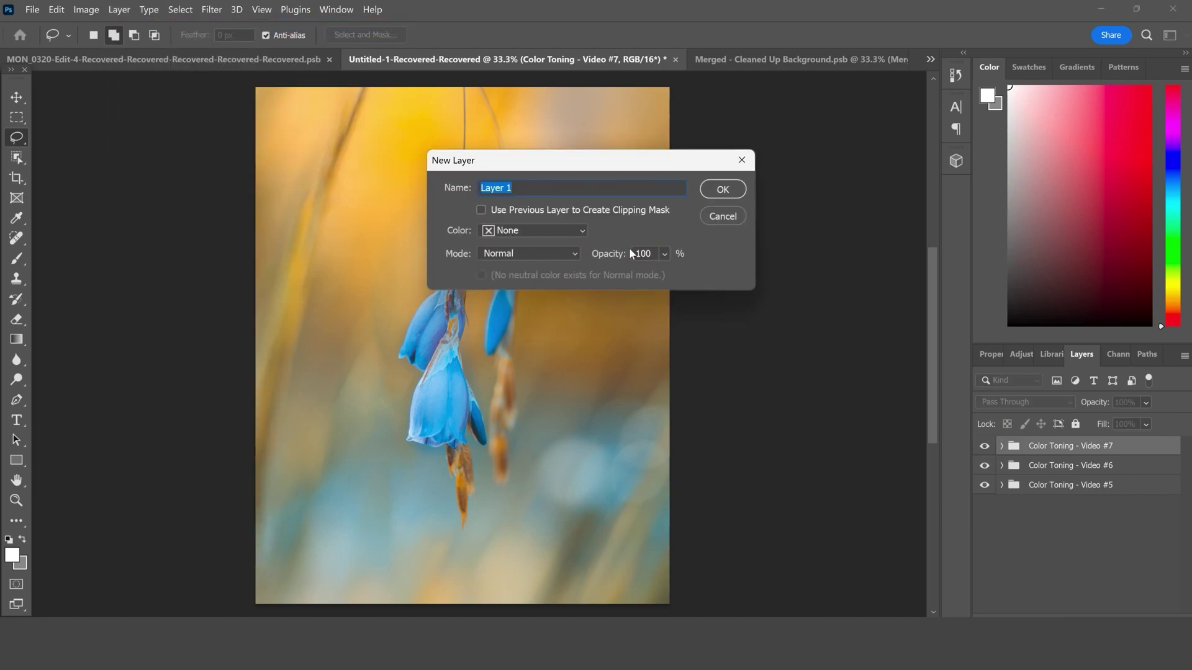
type("Merged Result")
left_click(739, 189)
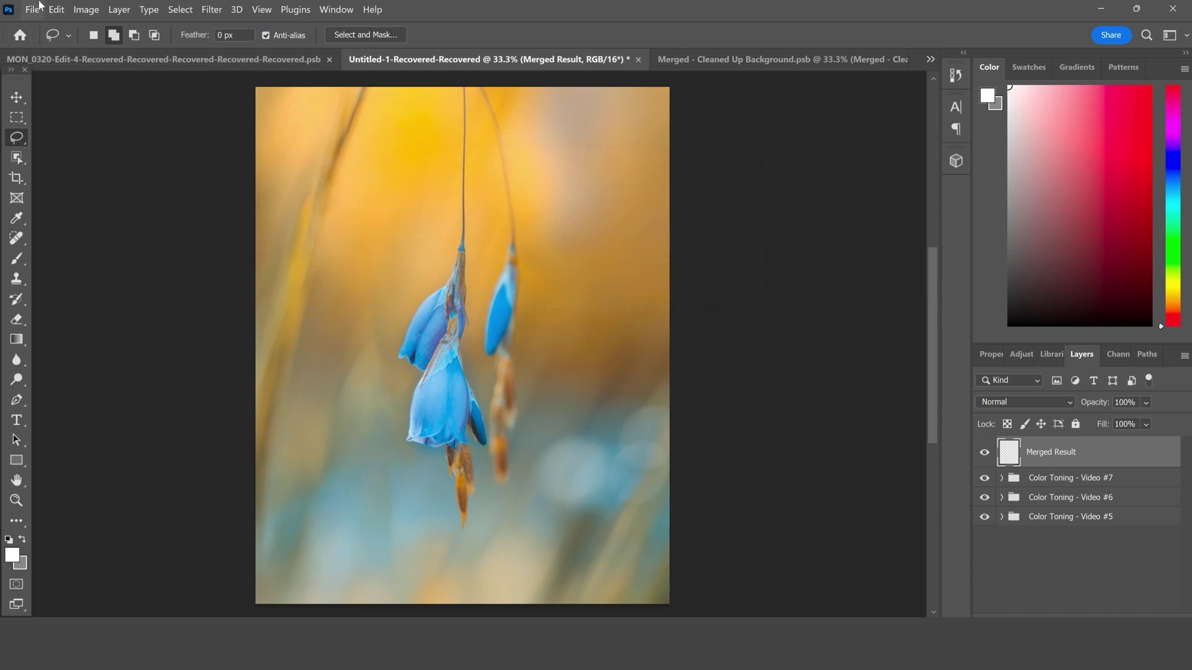
Fill the Merged Result layer using Apply Image with the Merged layer, RGB channel, Multiply blending and 100% opacity.
left_click(85, 10)
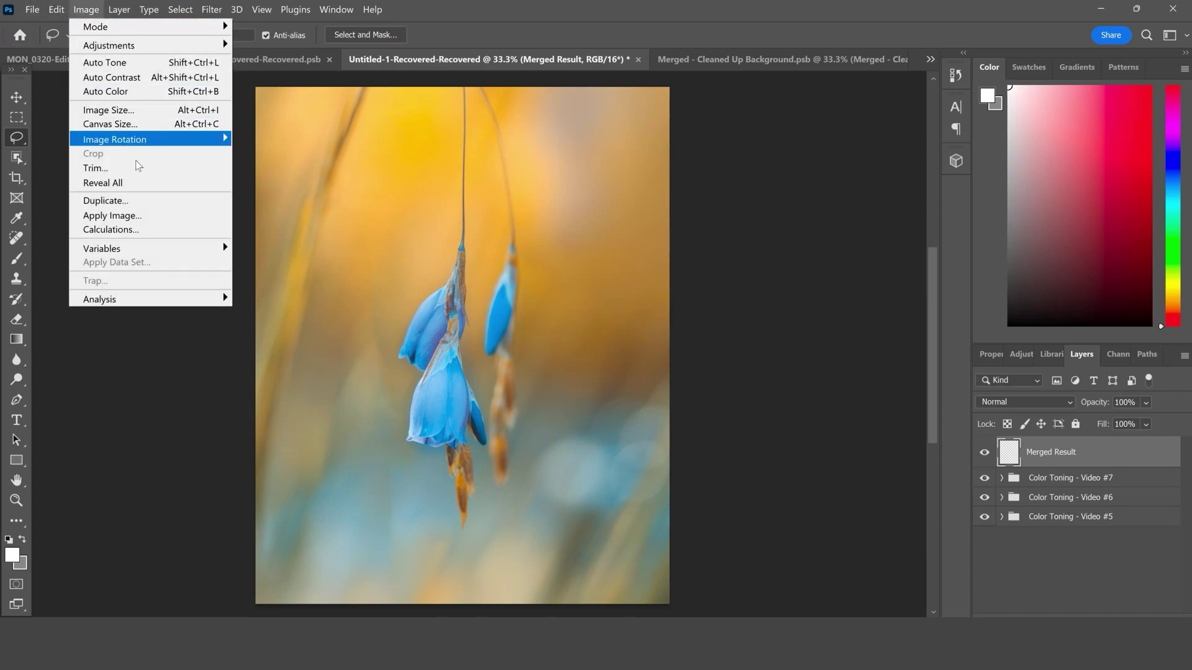
left_click(133, 214)
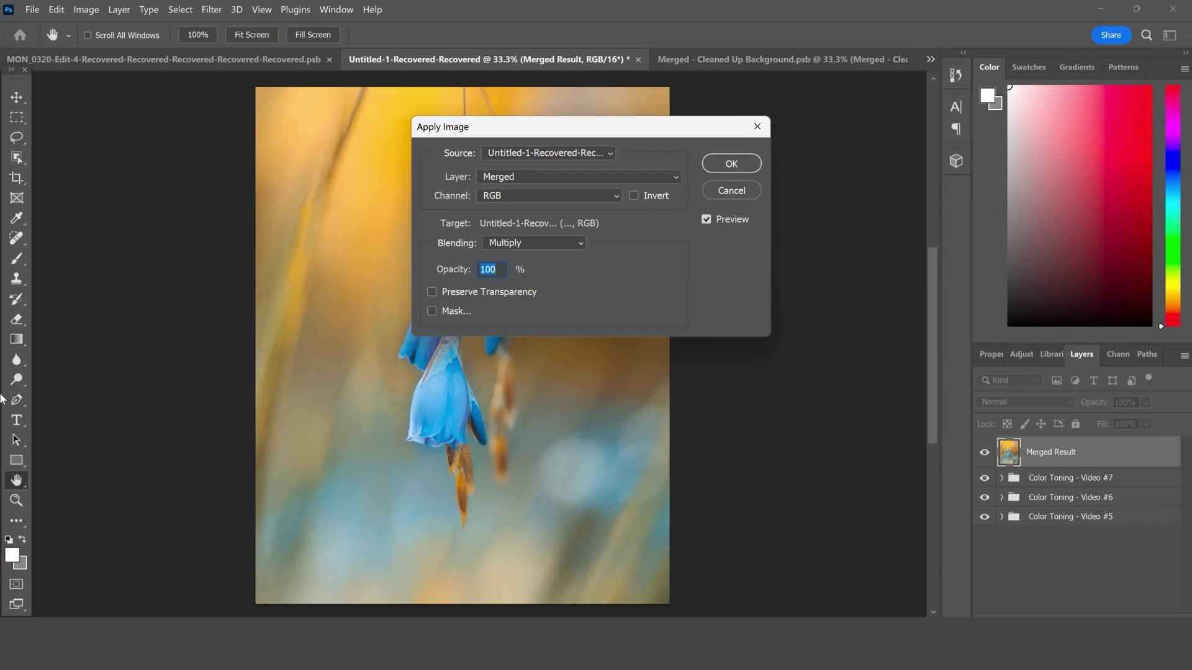
left_click(731, 164)
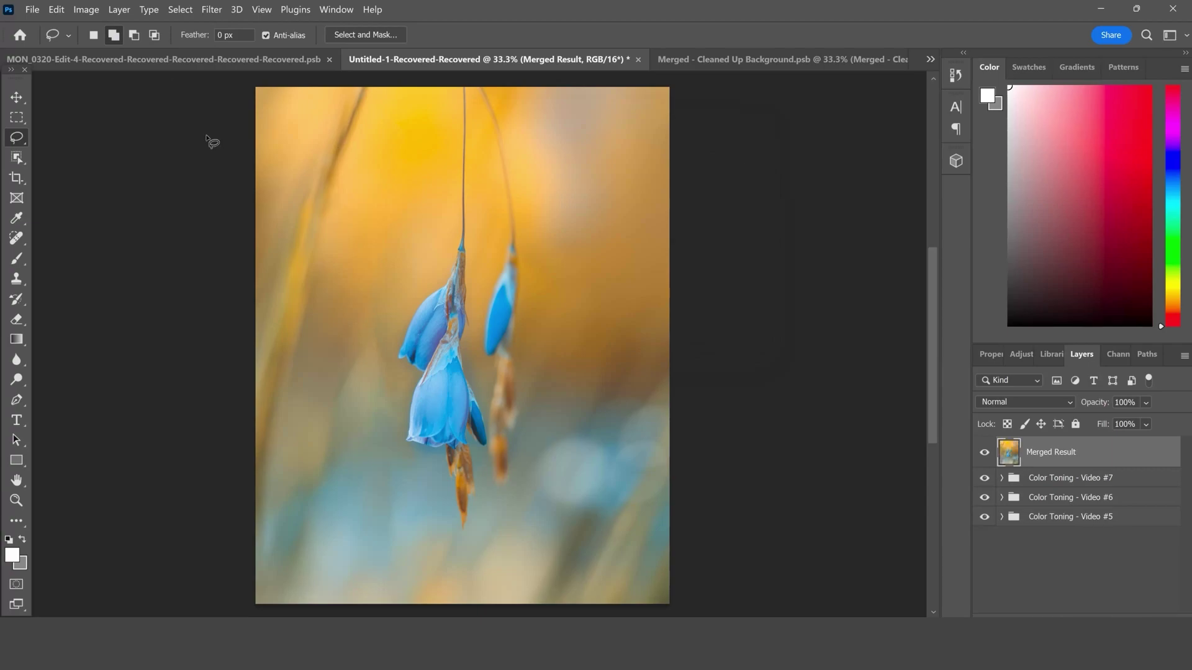
Convert the Merged Result layer to a smart object for smart filters.
left_click(212, 10)
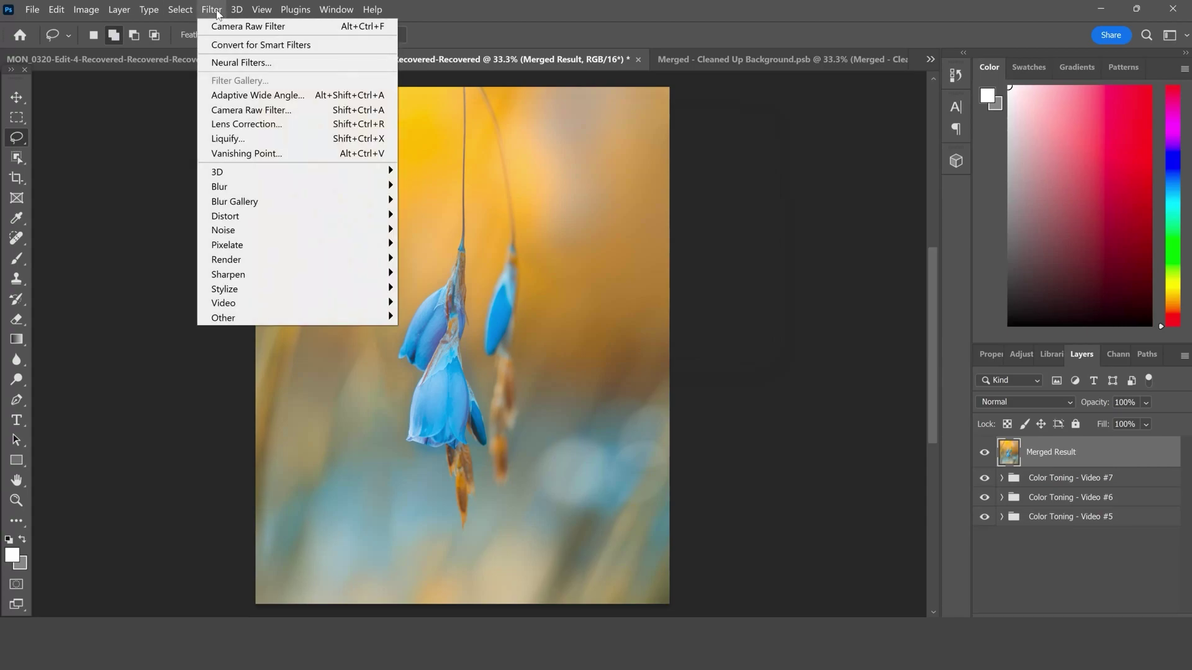
left_click(254, 47)
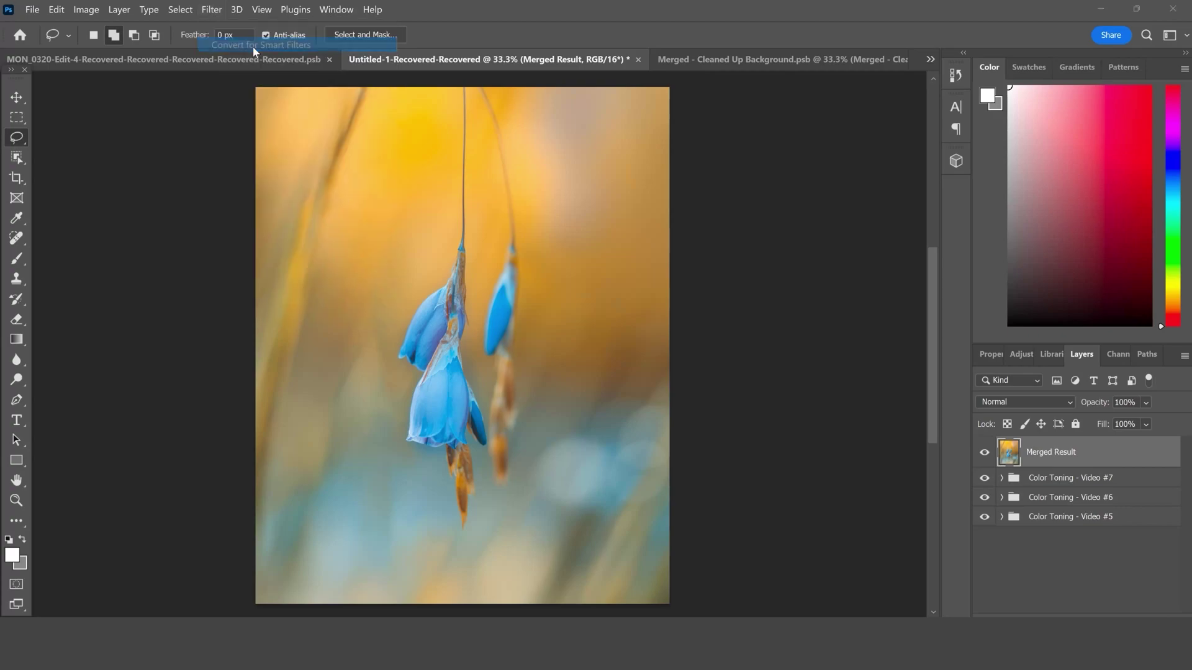
left_click(661, 271)
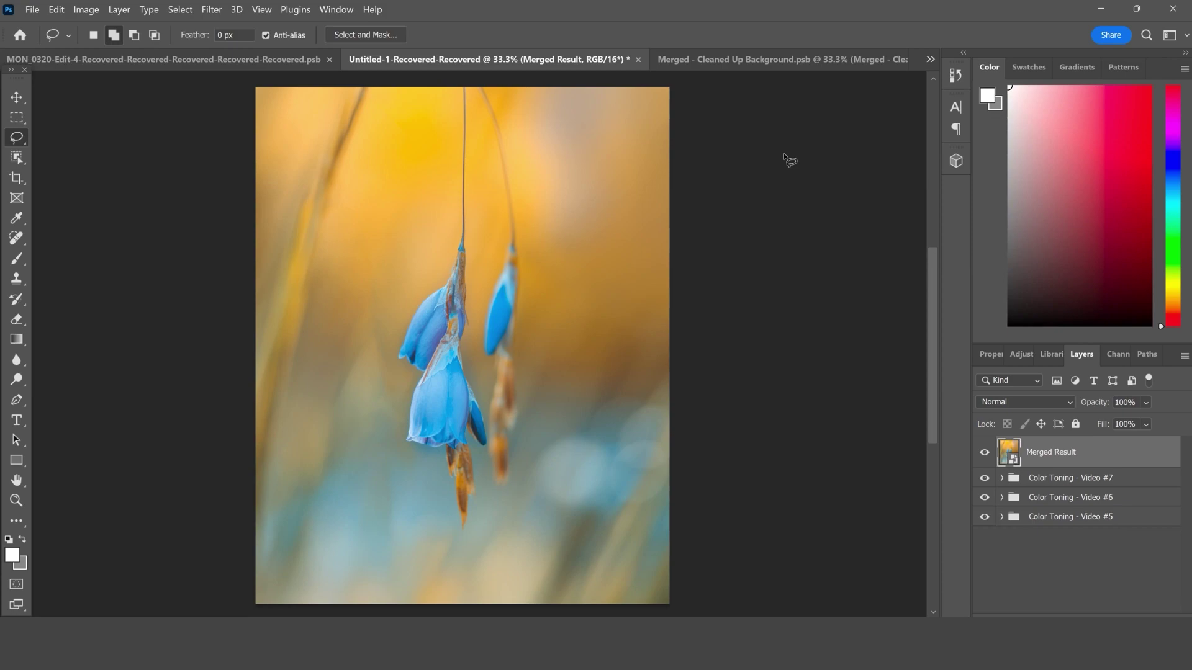
Apply Smart Sharpen to Merged Result with Amount 200%, Radius 2.0 px, Reduce Noise 10% and Remove set to Lens Blur.
left_click(213, 14)
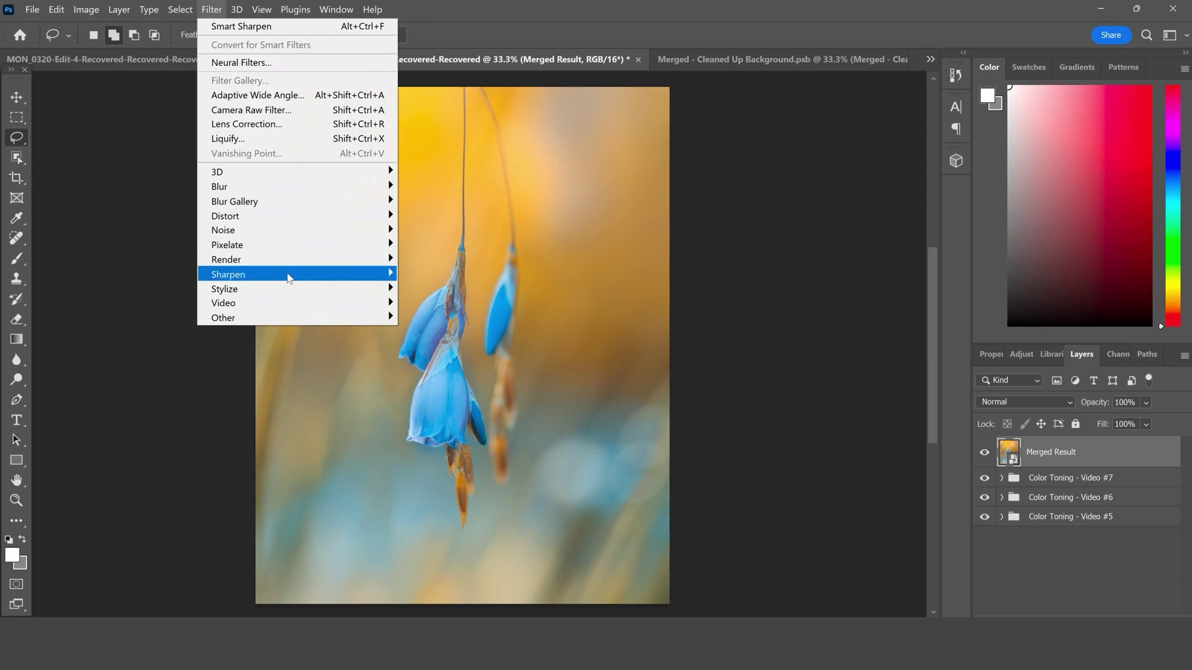
mouse_move(289, 277)
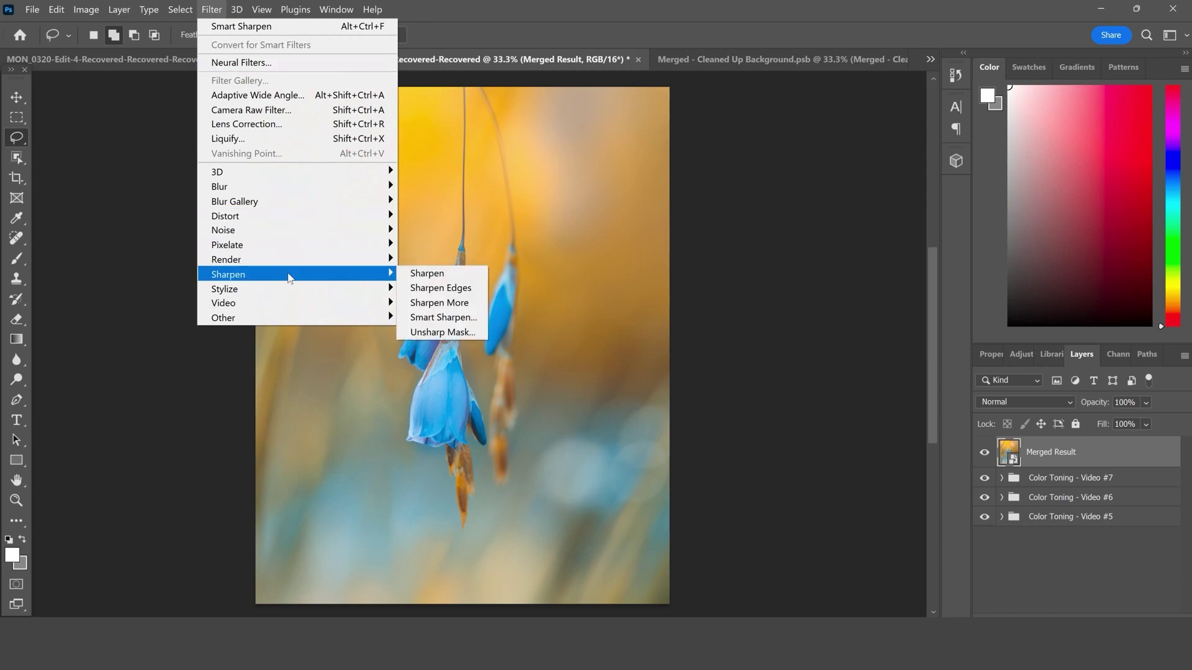
left_click(460, 322)
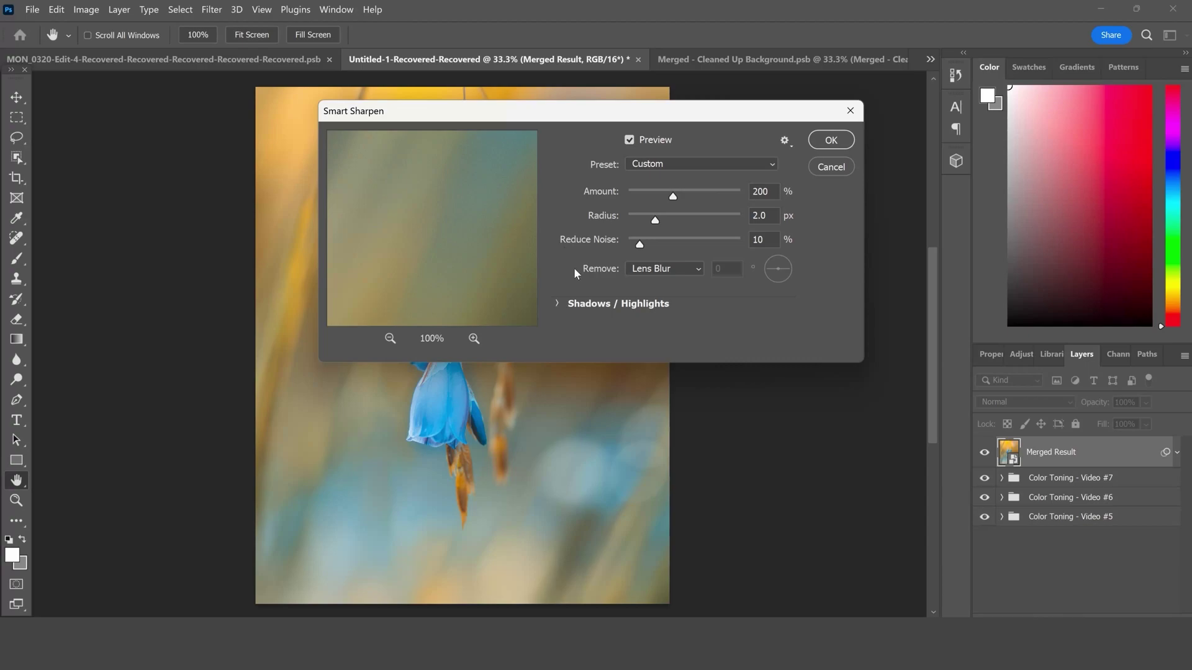
left_click(829, 141)
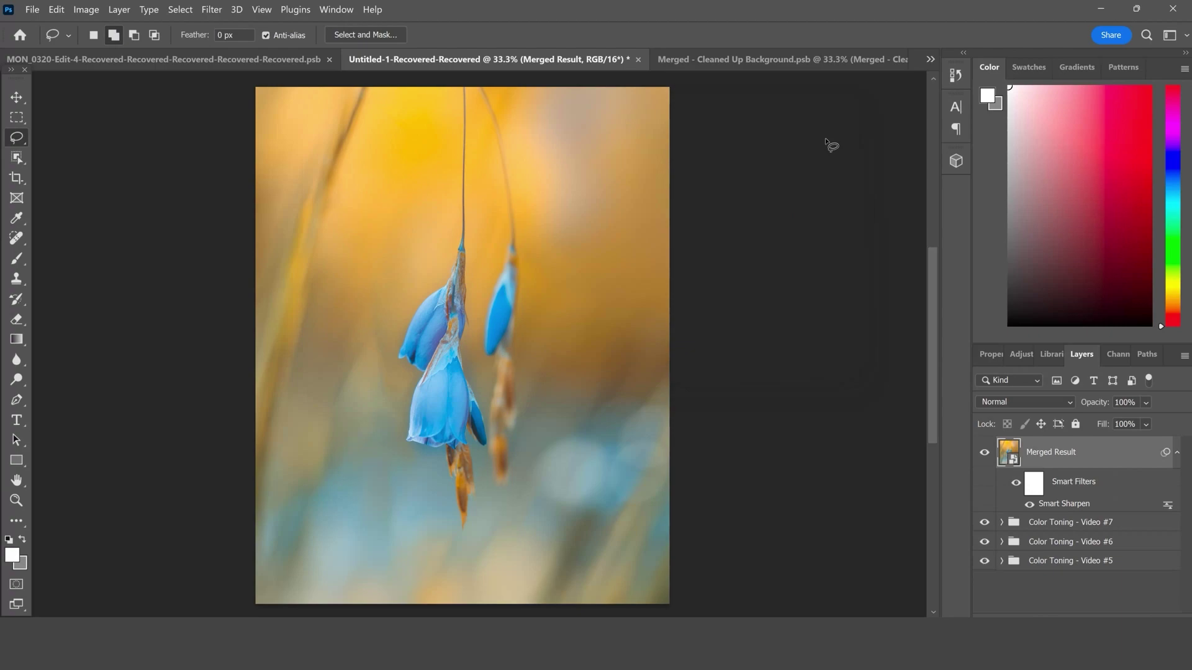
Open the Camera Raw Filter and build one Objects mask covering the two front blue blossoms and the separate bud beside them.
left_click(212, 9)
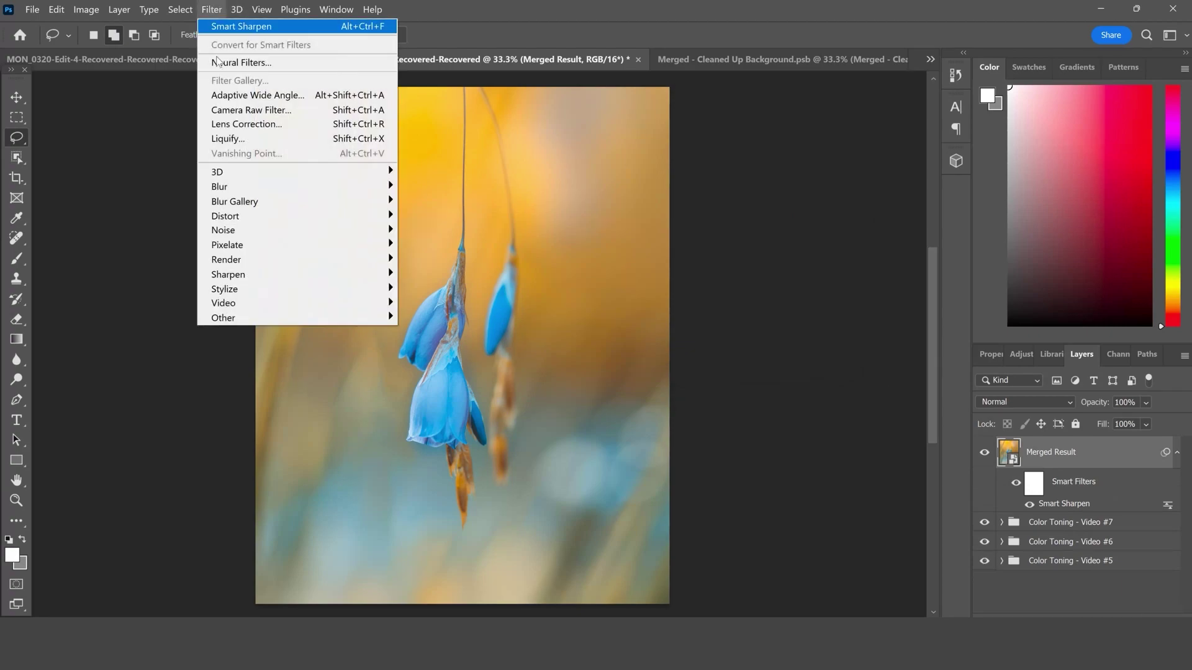
left_click(227, 111)
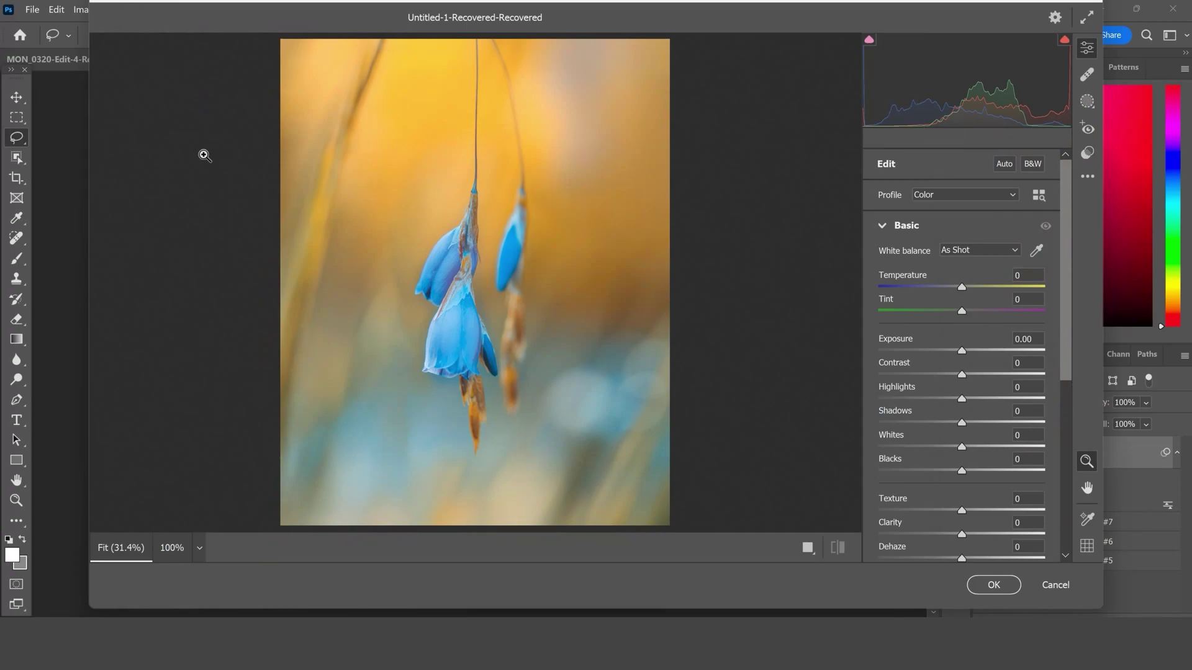
left_click(1087, 102)
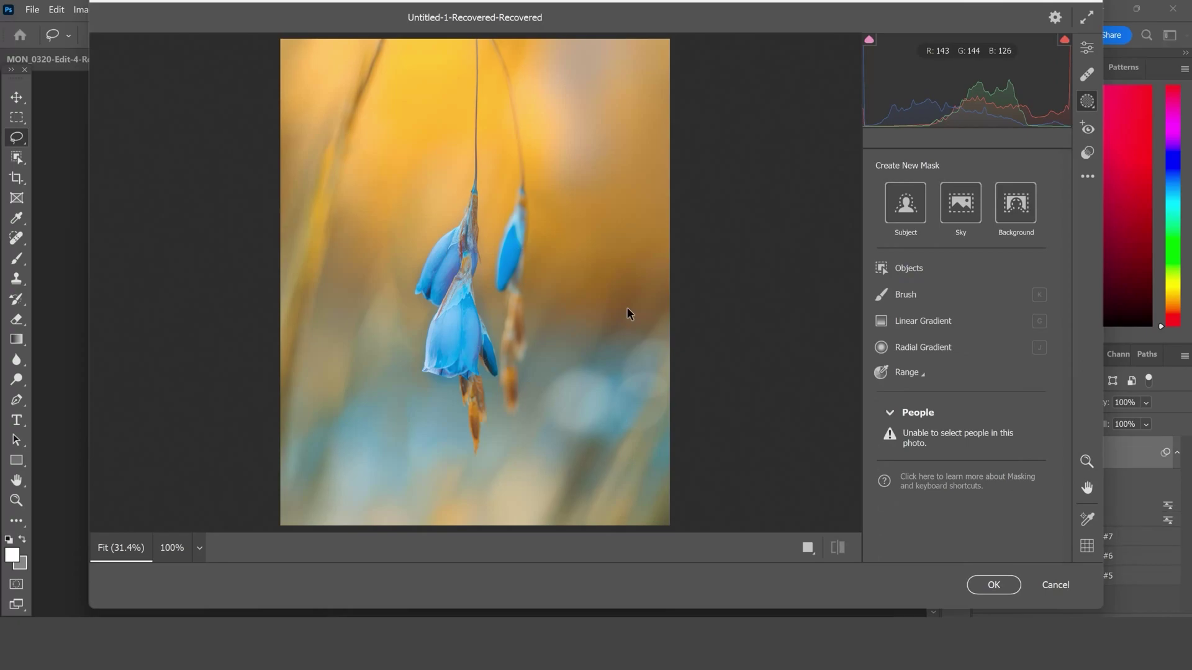
left_click(895, 268)
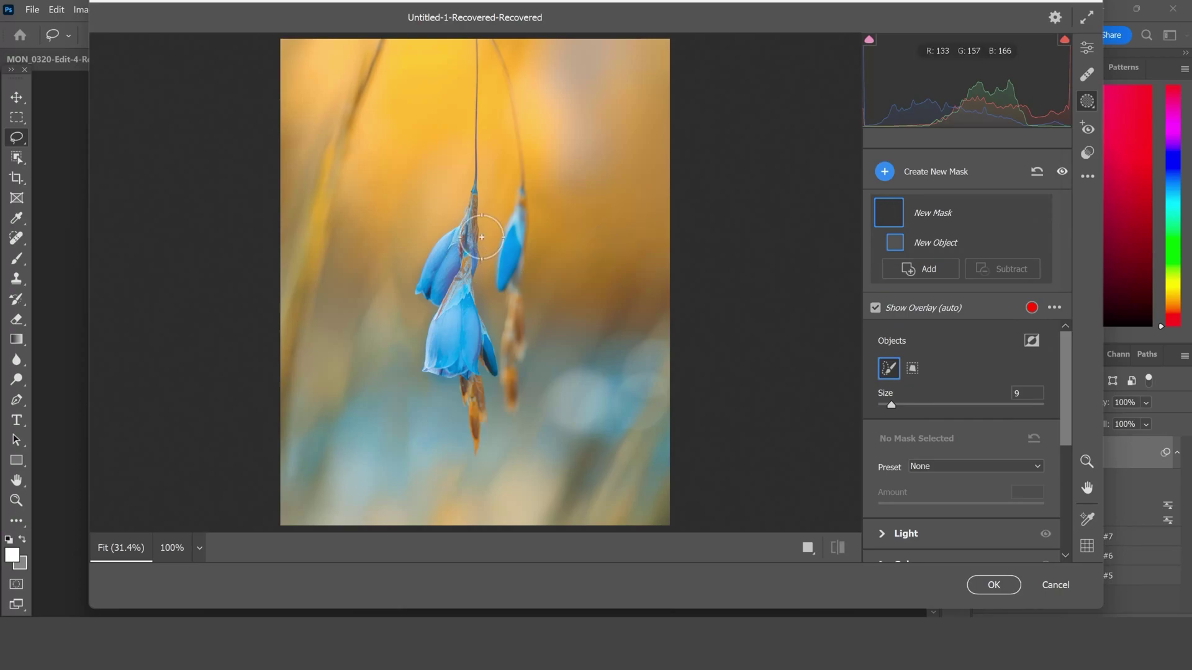
mouse_move(474, 239)
left_mouse_down()
mouse_move(472, 208)
mouse_move(432, 293)
mouse_move(457, 255)
mouse_move(468, 321)
mouse_move(457, 312)
mouse_move(447, 325)
mouse_move(435, 368)
mouse_move(474, 362)
mouse_move(474, 338)
mouse_move(483, 358)
left_mouse_up()
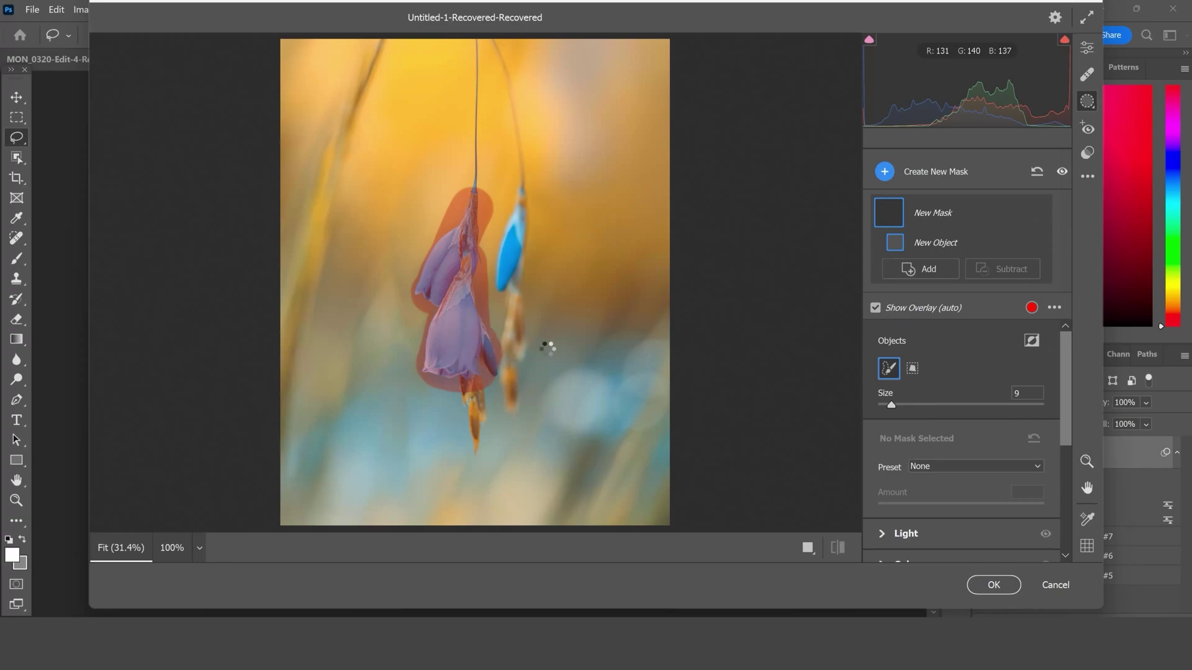
left_click_drag(455, 258, 428, 314)
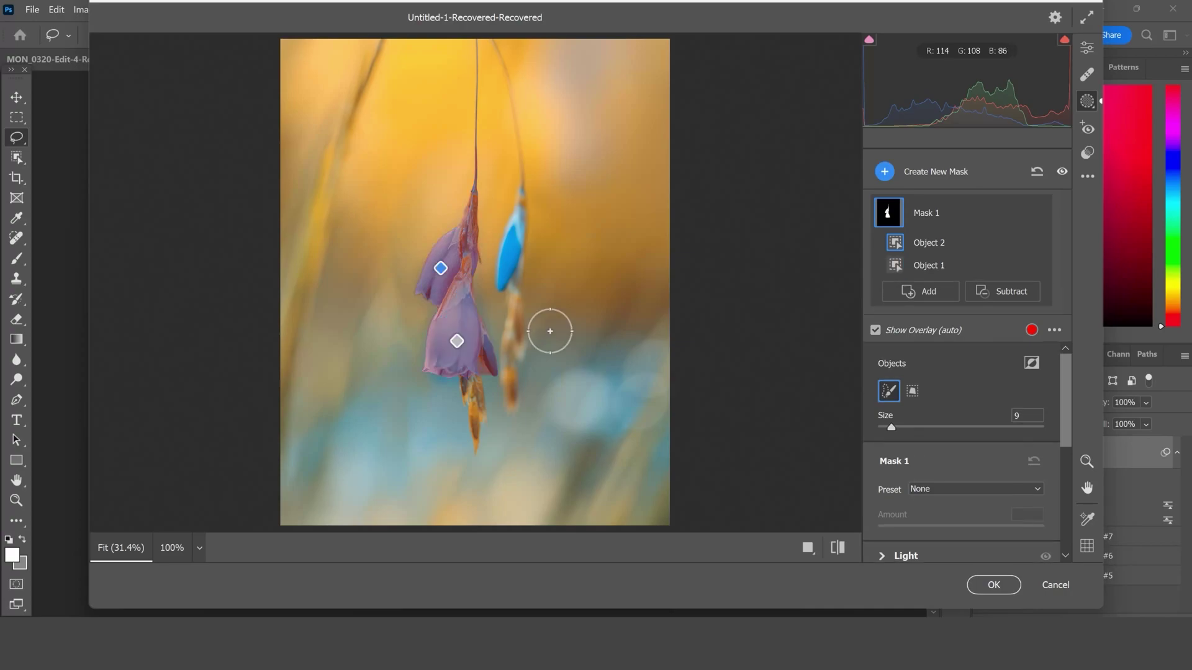
left_click_drag(526, 192, 513, 282)
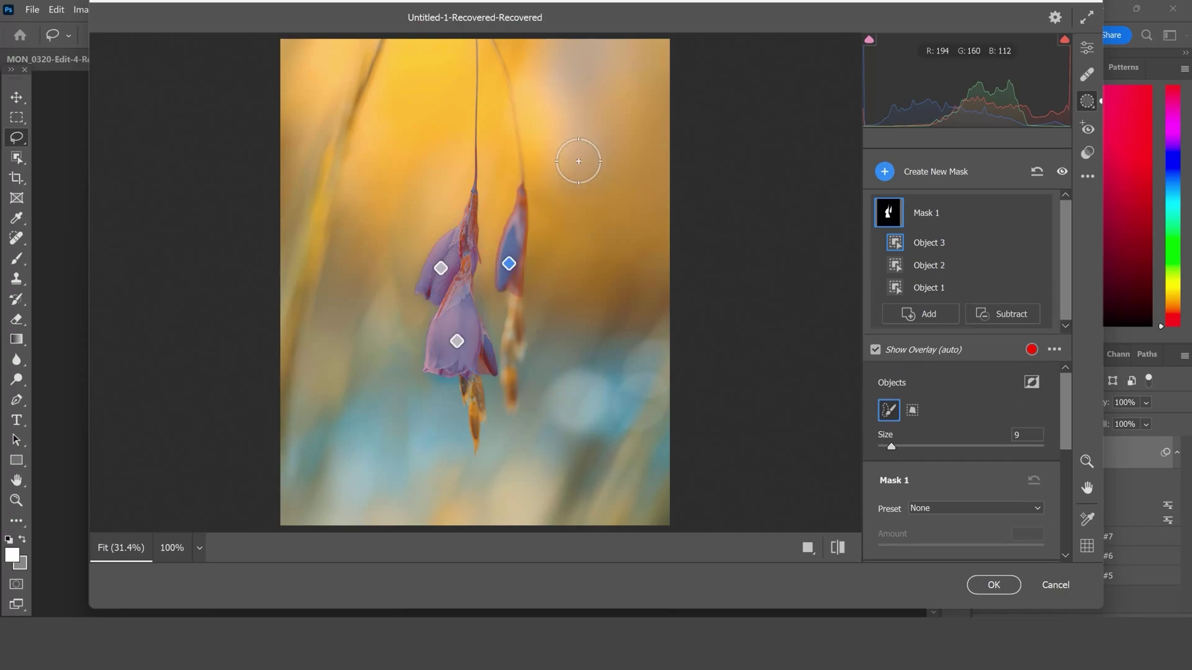
Set the flower mask's Texture to +54 and Clarity to +6, then deselect the mask.
scroll(904, 460, "down", 5)
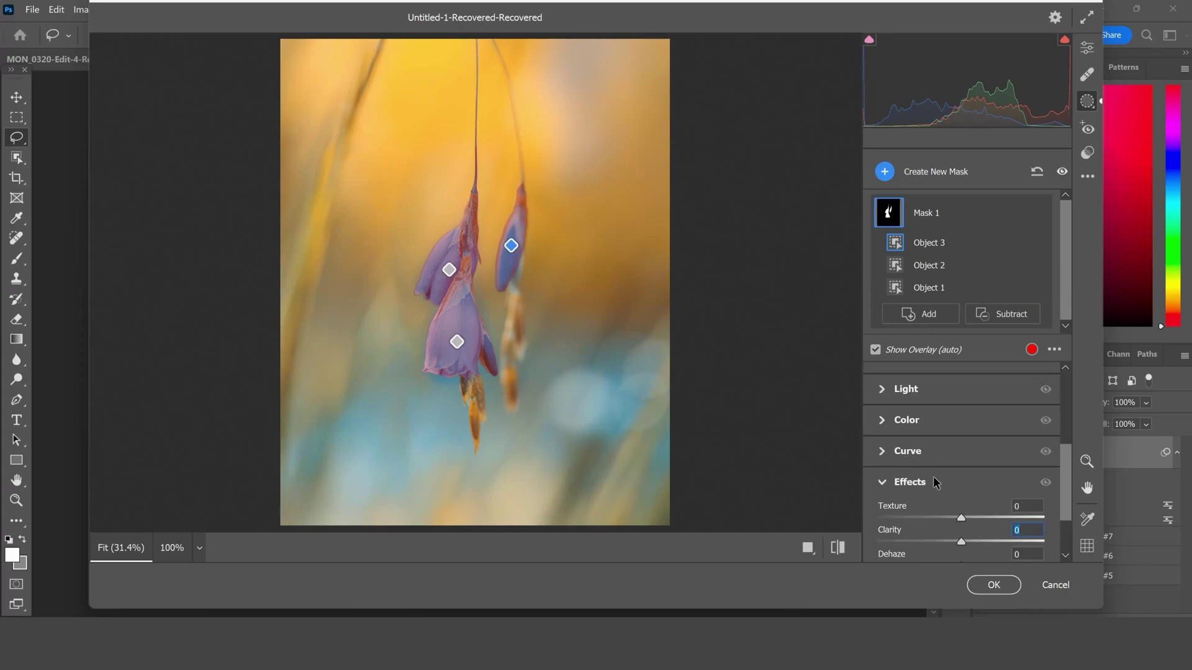
scroll(933, 493, "down", 2)
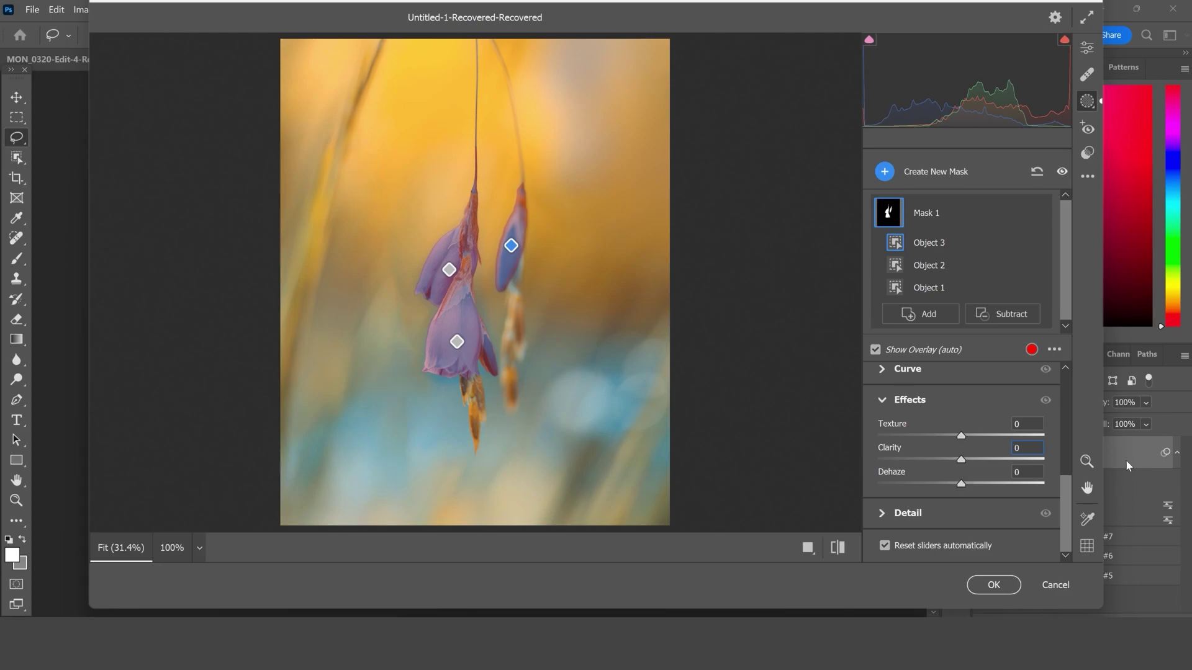
left_click(913, 434)
type("54")
left_click(1040, 448)
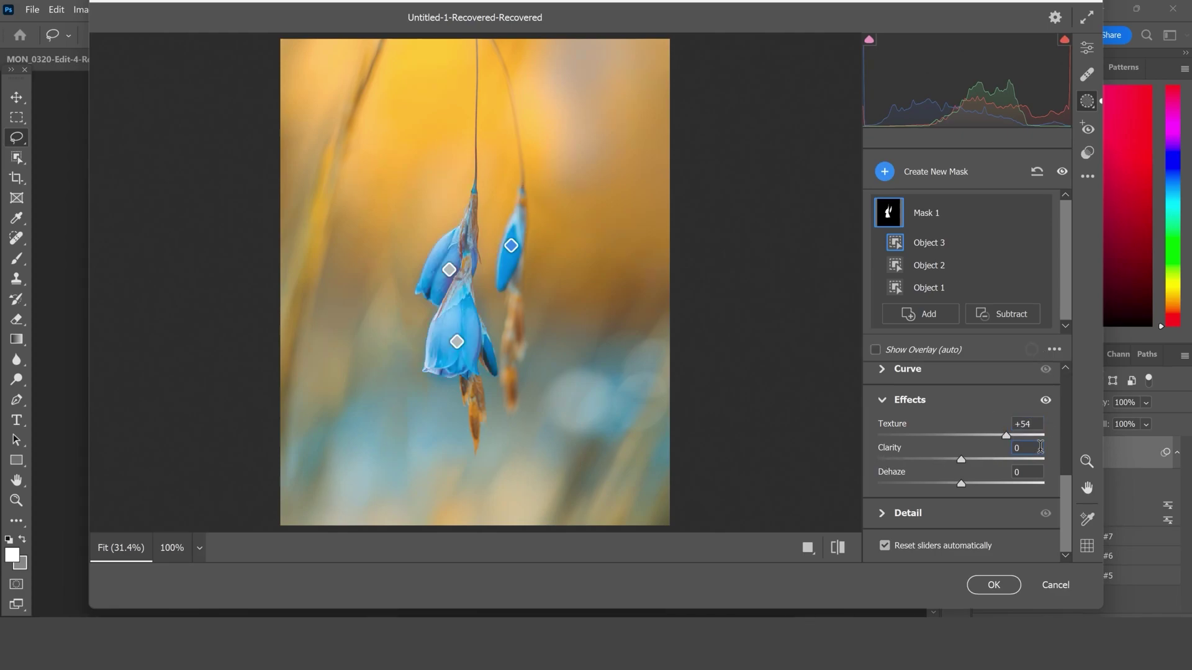
type("6")
left_click(788, 149)
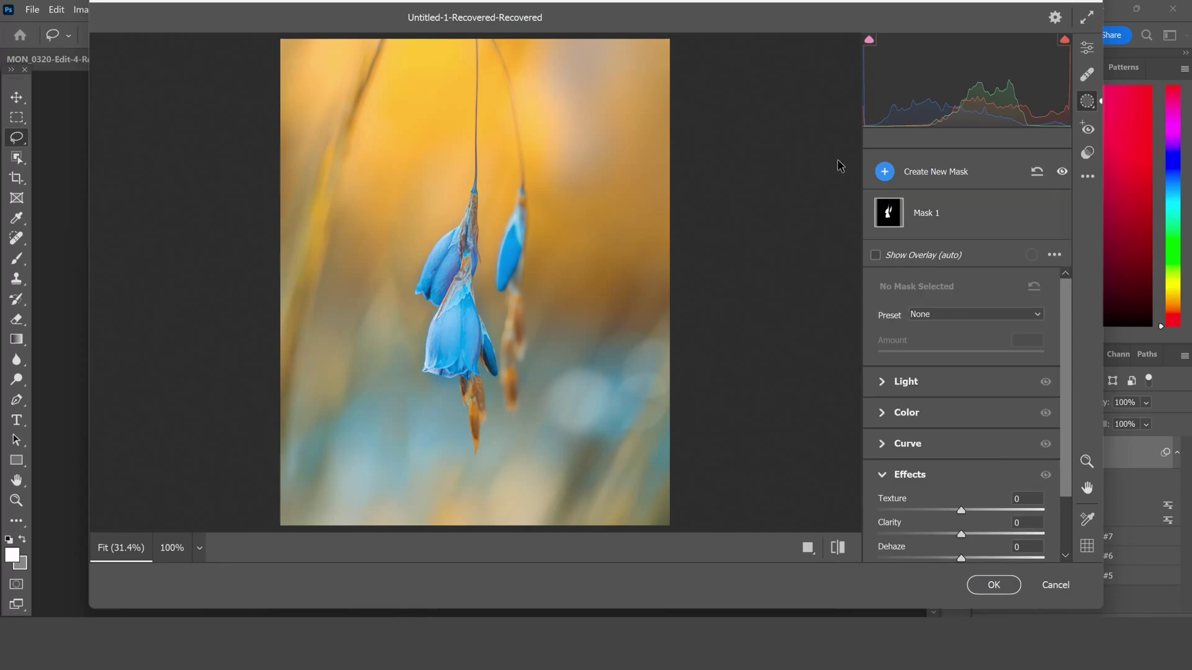
Create a new Brush mask with brush size 10 and paint it over the centre of the two front blossoms.
left_click(886, 173)
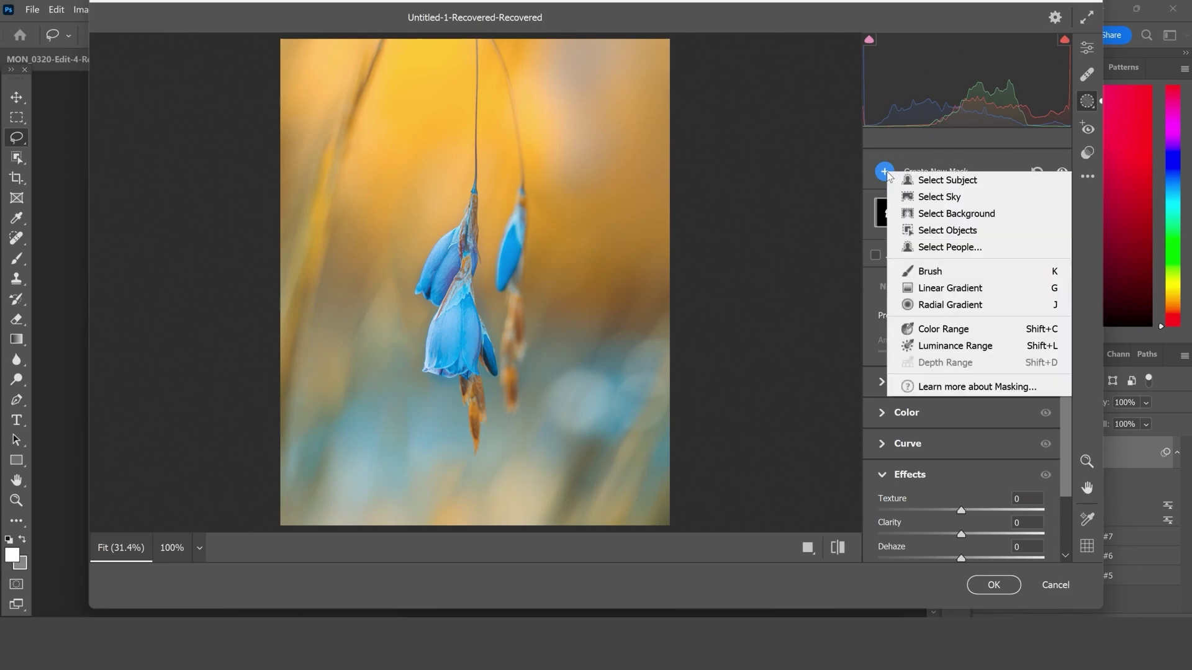
left_click(933, 274)
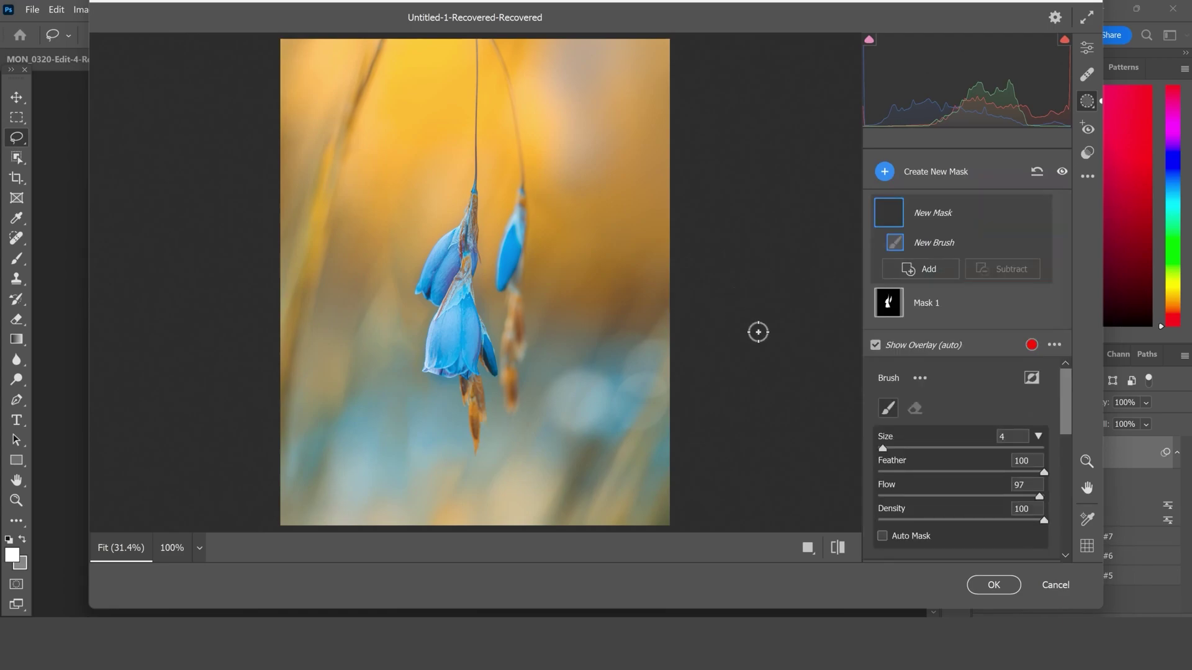
key("bracketright")
key("bracketright")
key("bracketright")
key("bracketright")
key("bracketright")
key("bracketright")
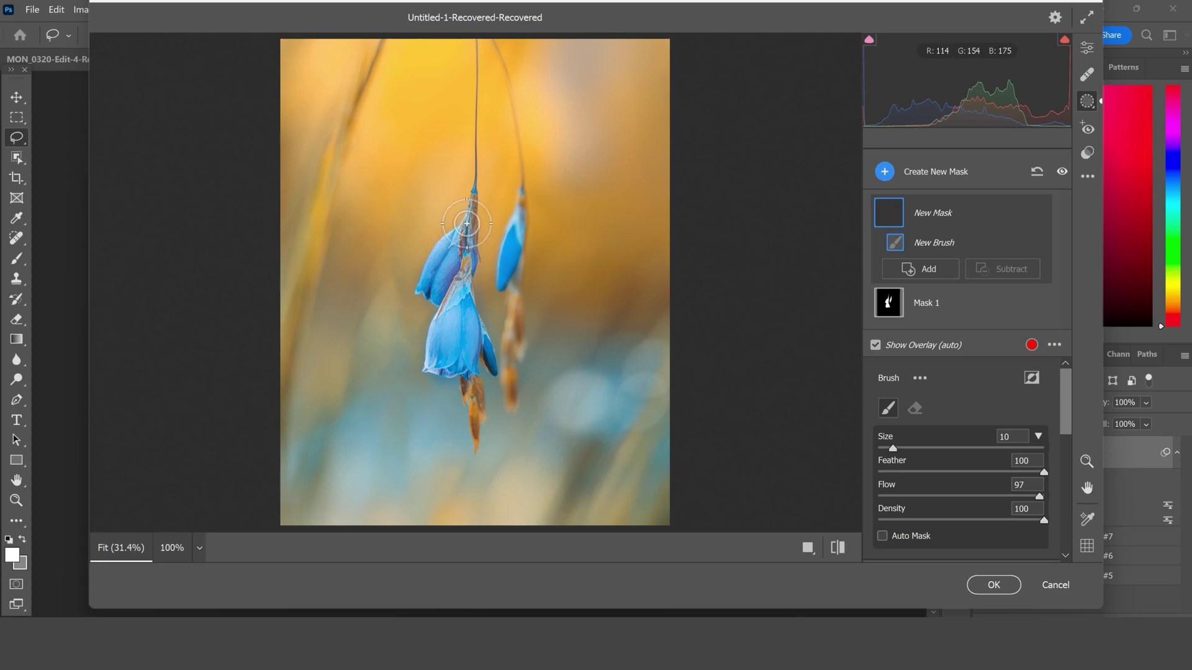
mouse_move(472, 206)
left_mouse_down()
mouse_move(458, 261)
mouse_move(487, 333)
mouse_move(476, 306)
mouse_move(435, 341)
mouse_move(457, 332)
mouse_move(480, 351)
left_mouse_up()
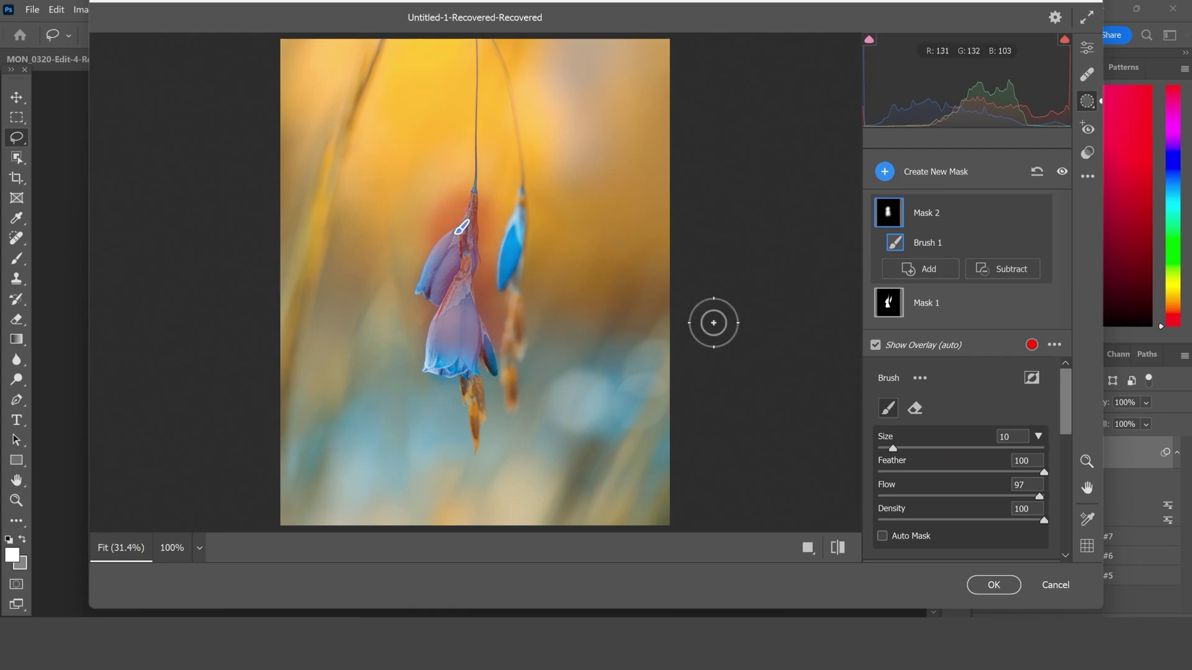
Set the Texture of the front blossoms' brush mask to +33.
scroll(988, 520, "down", 3)
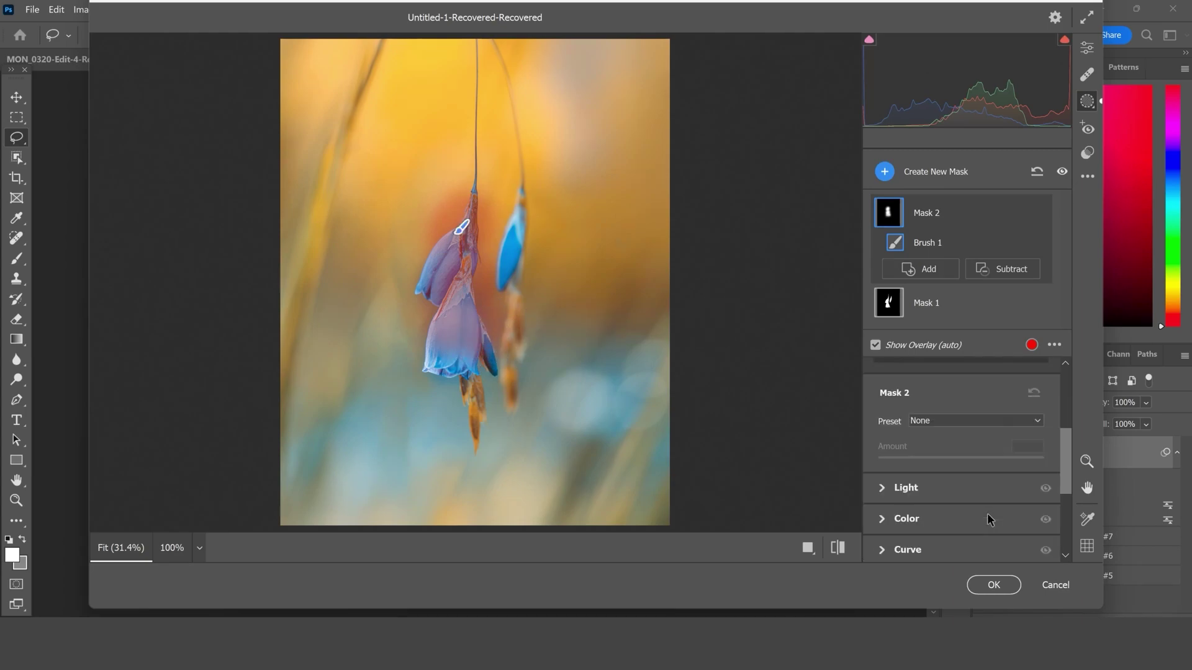
scroll(987, 512, "down", 2)
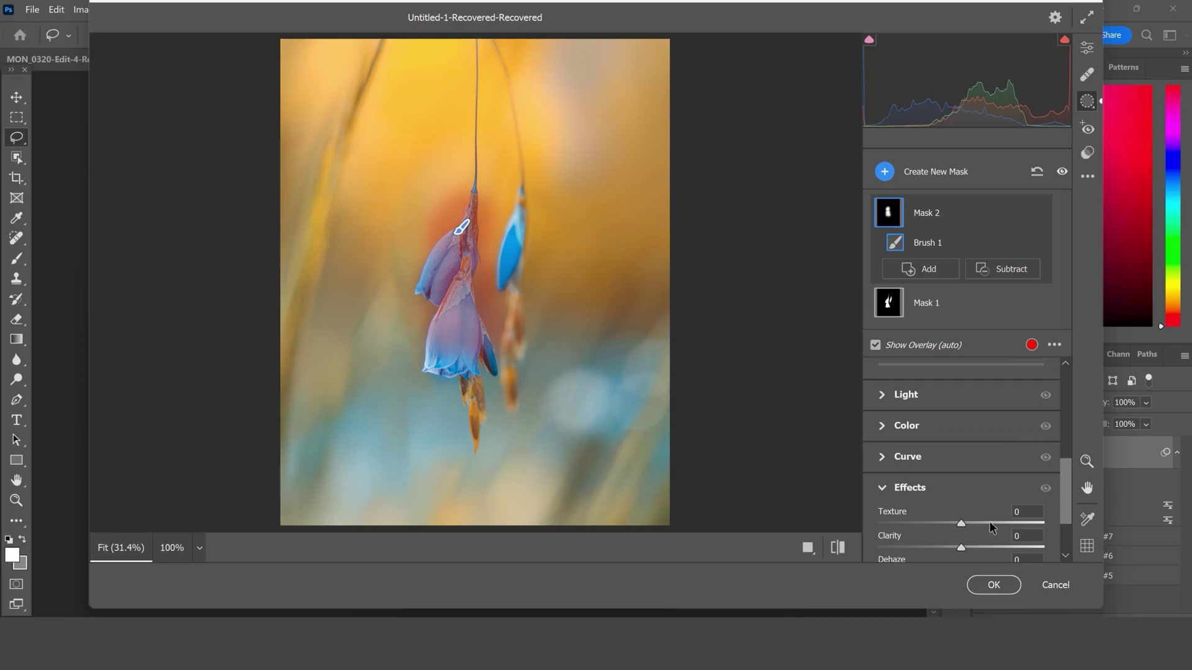
left_click(1024, 513)
type("33")
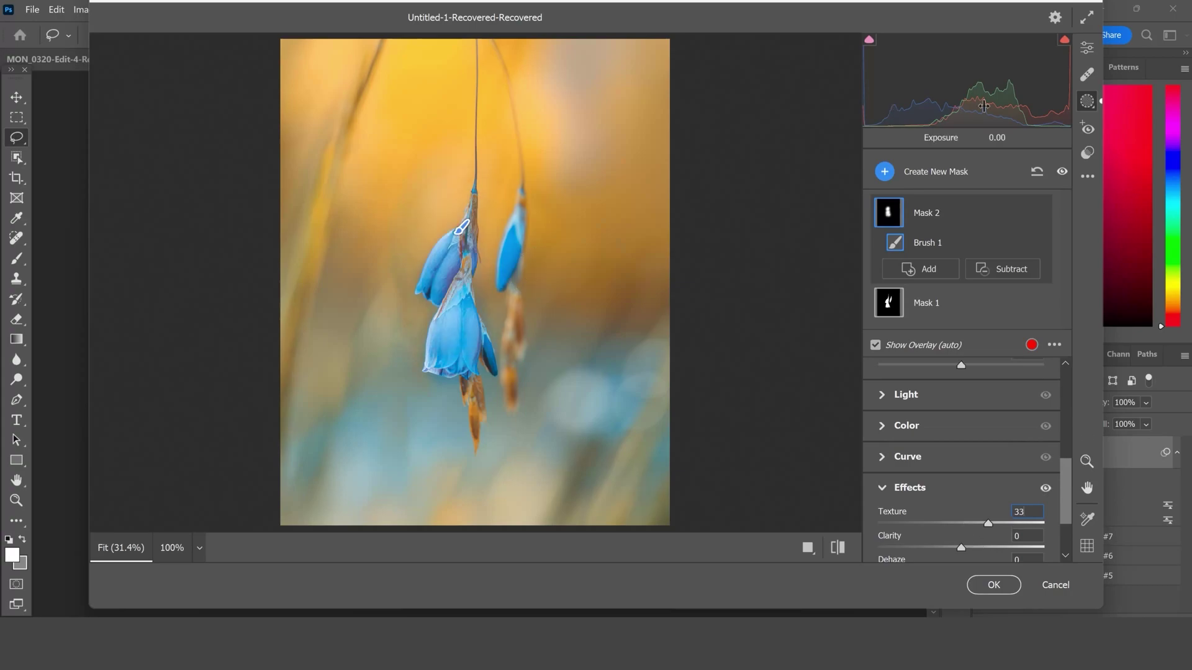
type("k")
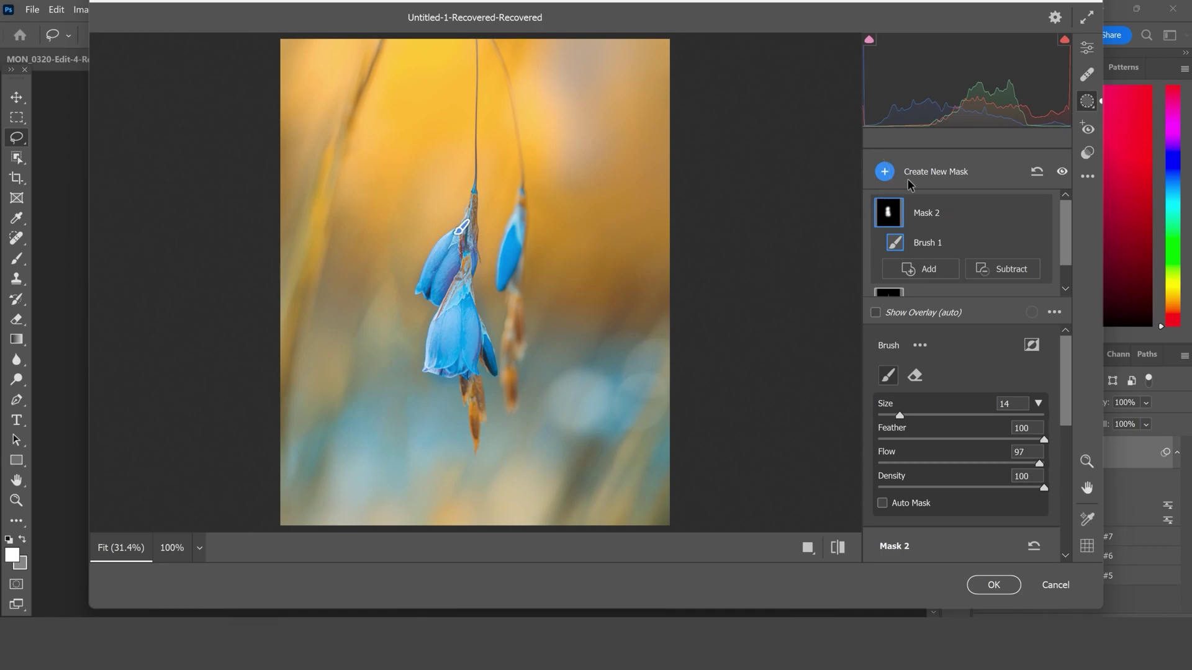
Create another Brush mask with brush size 4 and paint it over the upper and lower edges of the front blossoms.
left_click(907, 173)
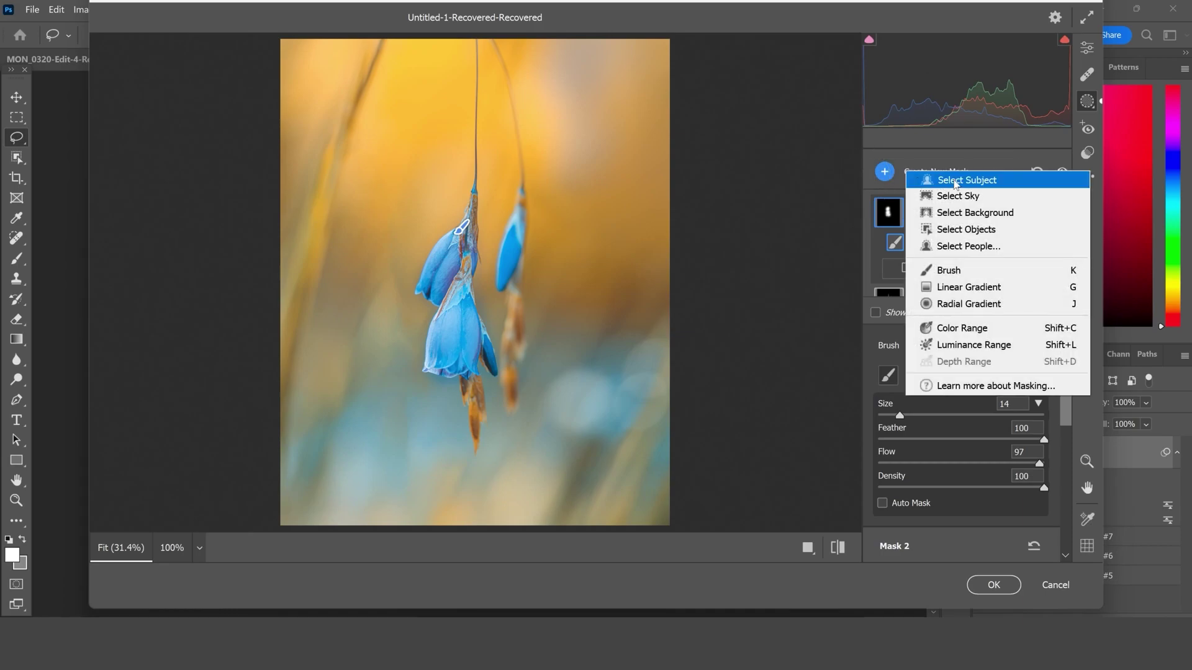
left_click(942, 270)
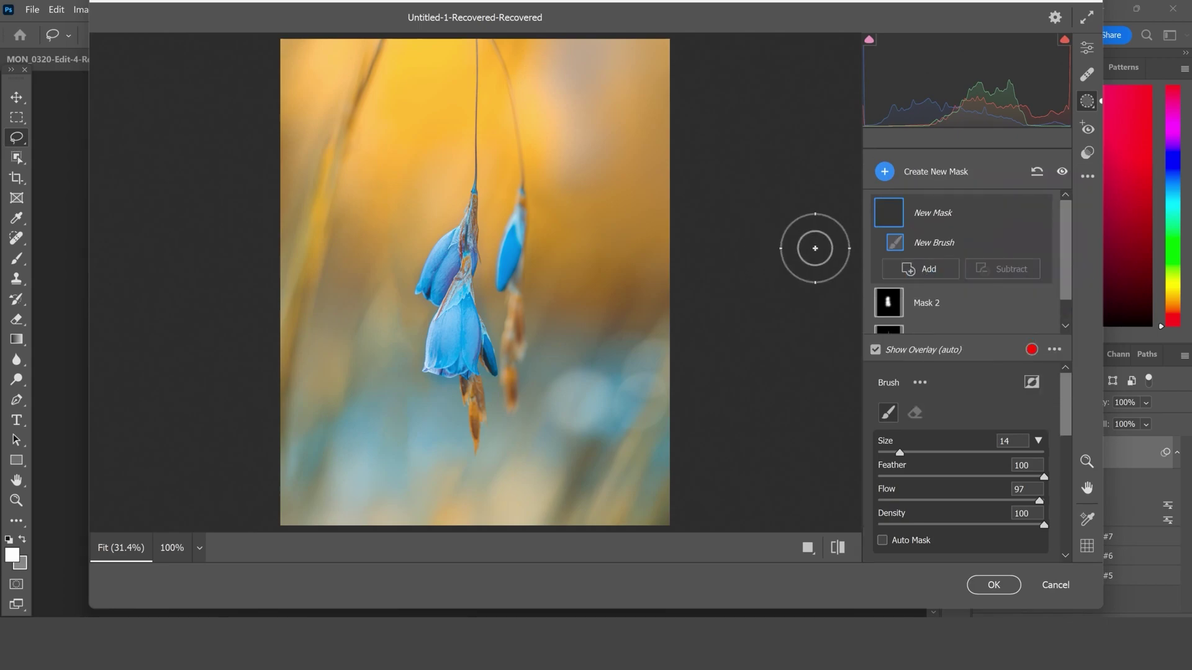
key("bracketleft")
key("bracketleft")
key("bracketleft")
key("bracketleft")
key("bracketleft")
key("bracketleft")
key("bracketleft")
key("bracketleft")
key("bracketleft")
key("bracketleft")
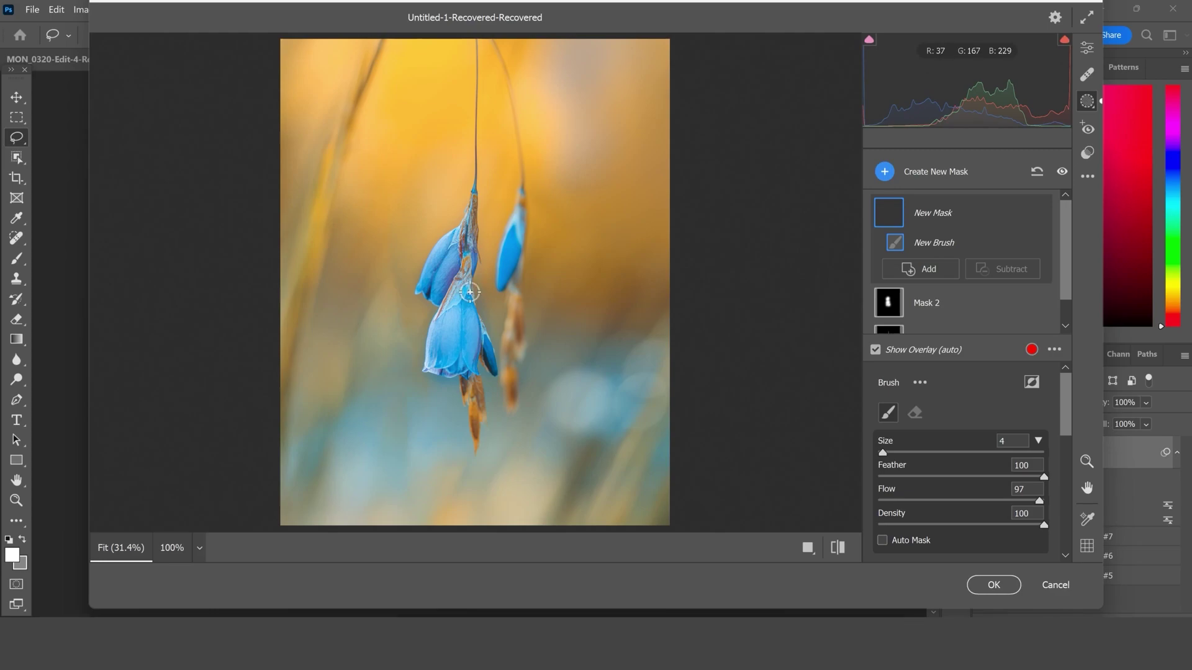
mouse_move(464, 295)
left_mouse_down()
mouse_move(431, 315)
mouse_move(480, 300)
mouse_move(455, 291)
mouse_move(451, 231)
mouse_move(448, 246)
mouse_move(460, 244)
mouse_move(431, 304)
left_mouse_up()
mouse_move(473, 383)
left_mouse_down()
mouse_move(462, 356)
mouse_move(431, 367)
mouse_move(464, 363)
mouse_move(484, 379)
left_mouse_up()
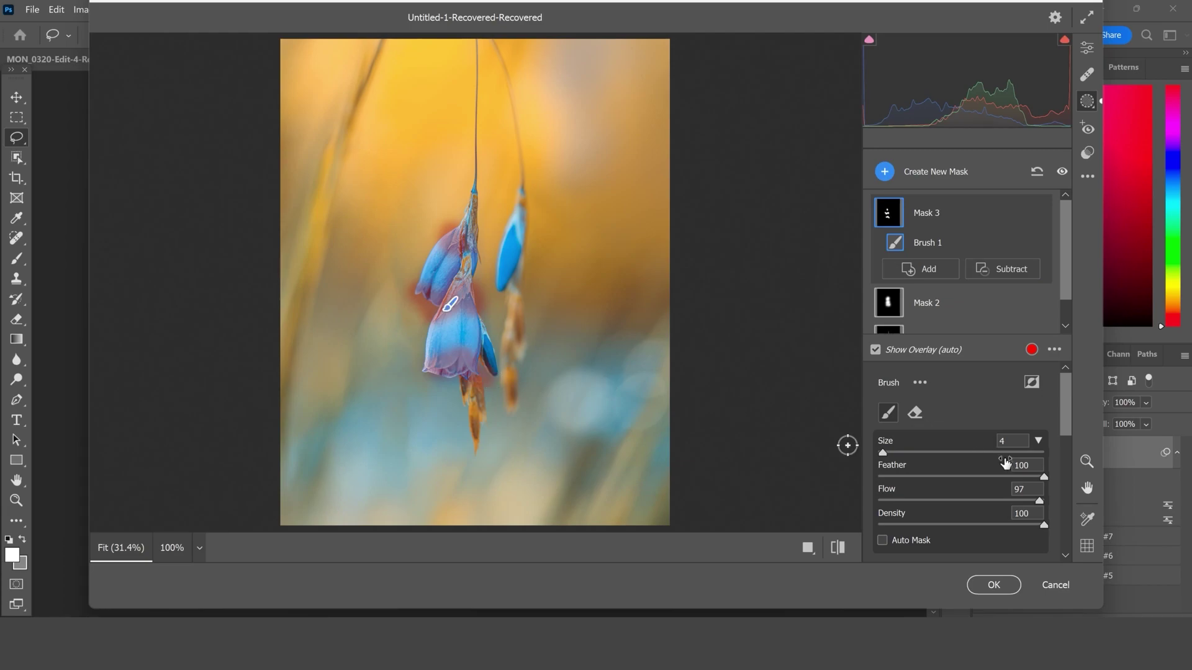
Set the blossom-edge brush mask's Clarity to +10, apply the Camera Raw Filter and save the document.
scroll(1005, 466, "down", 5)
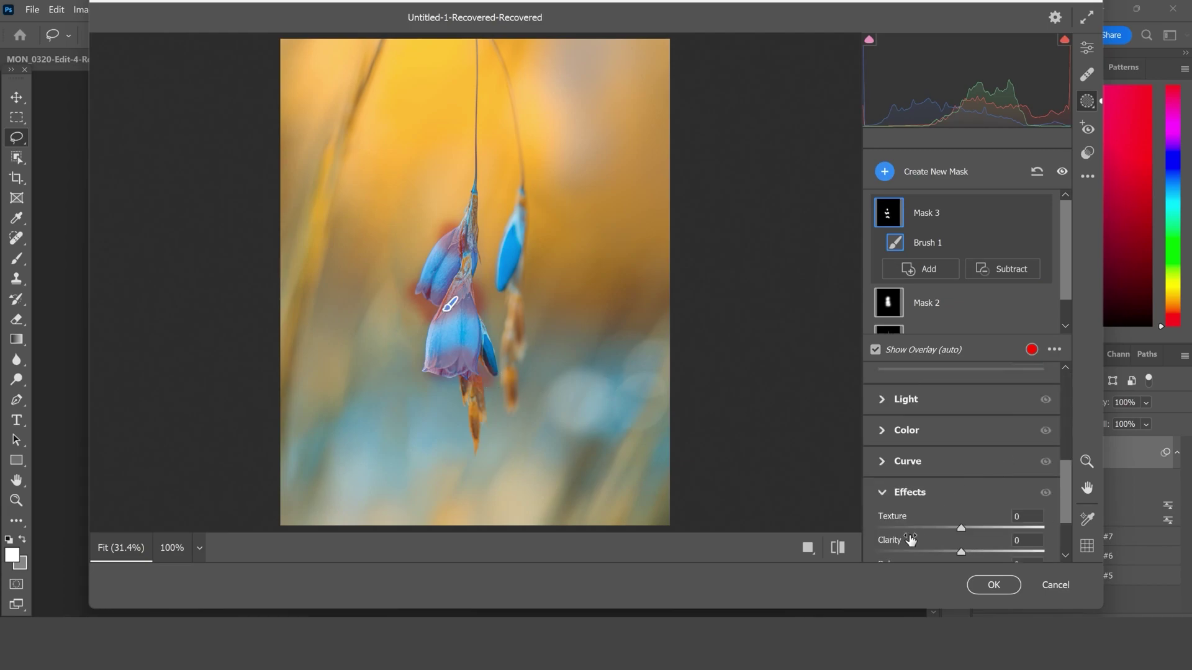
left_click(1023, 541)
type("10")
left_click(993, 586)
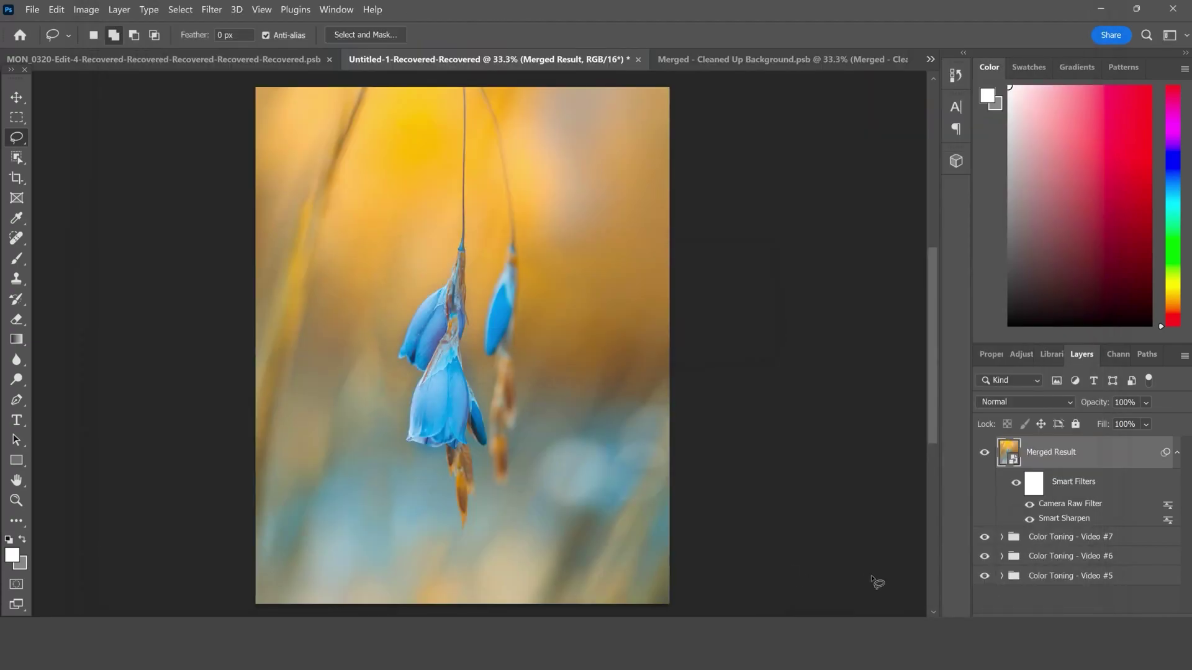
key("ctrl+s")
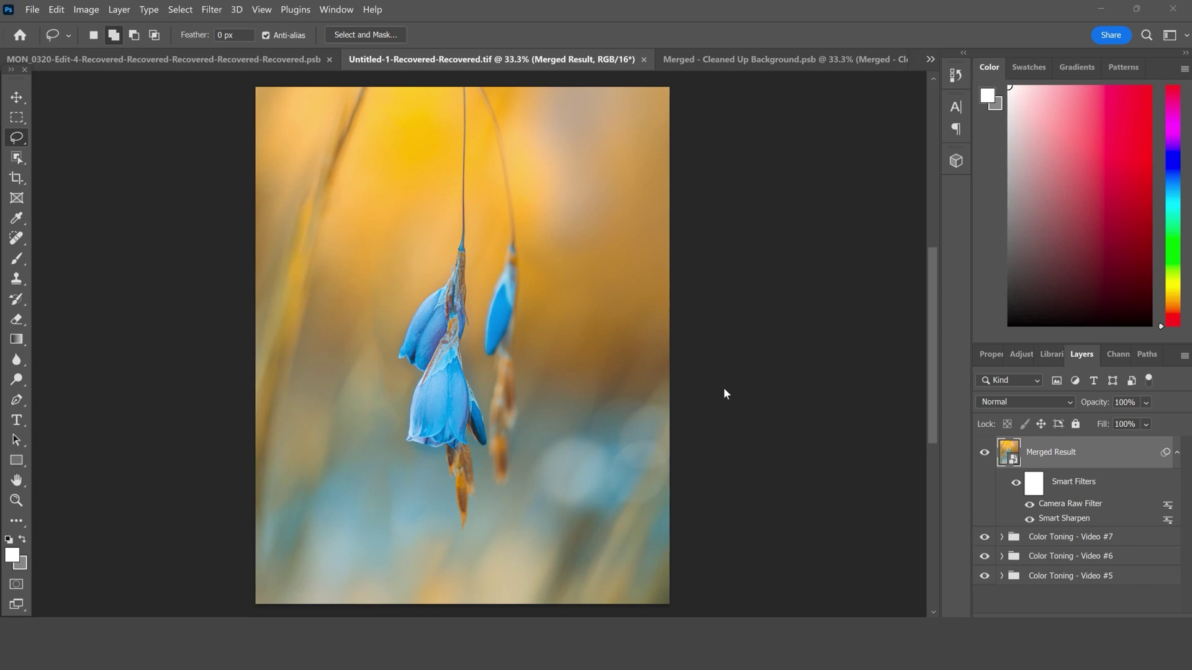
Add a Curves adjustment layer named "Dodge #1" and bend its RGB curve upward just above the midtones to brighten the image.
left_click(121, 14)
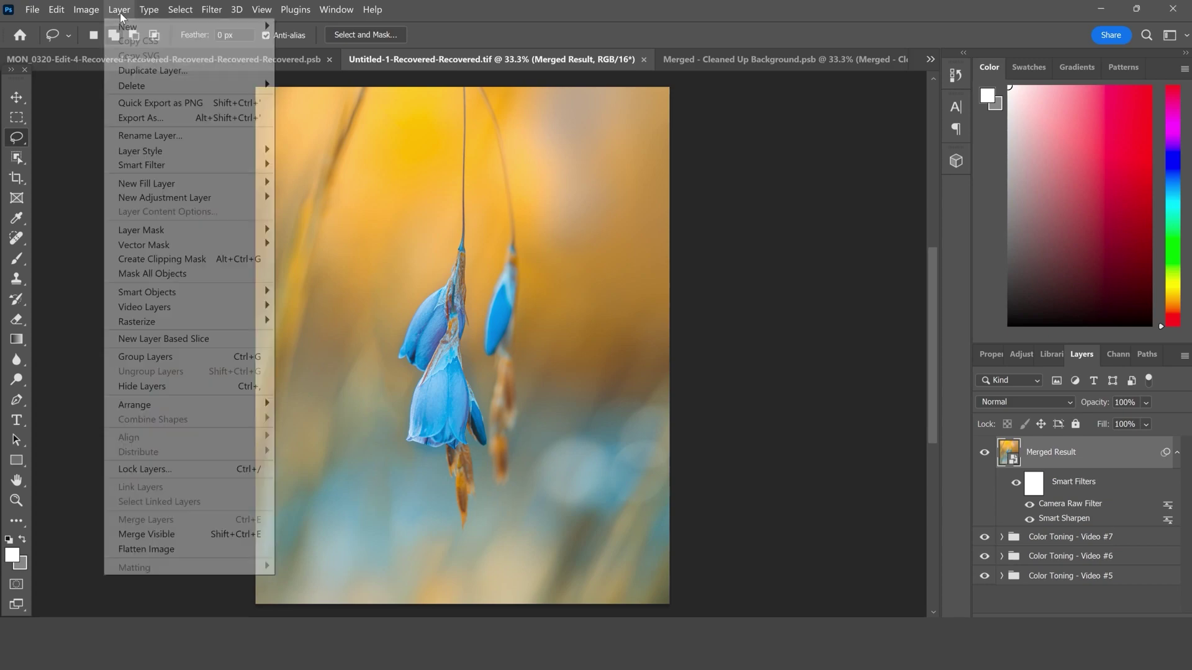
mouse_move(191, 205)
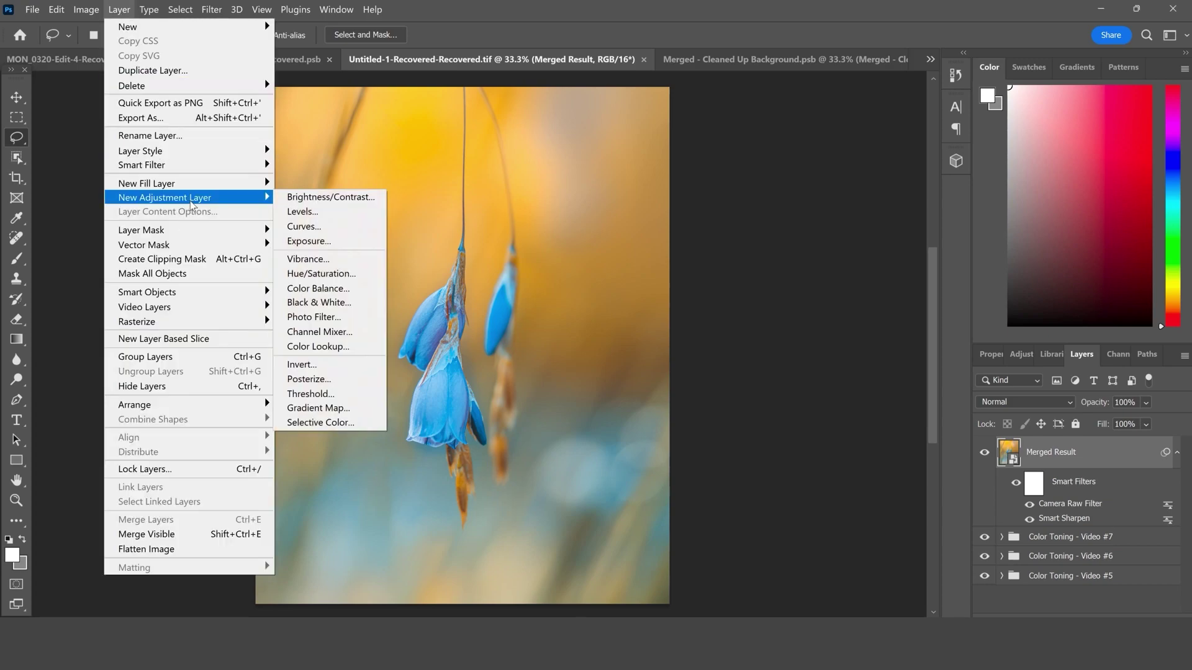
left_click(316, 230)
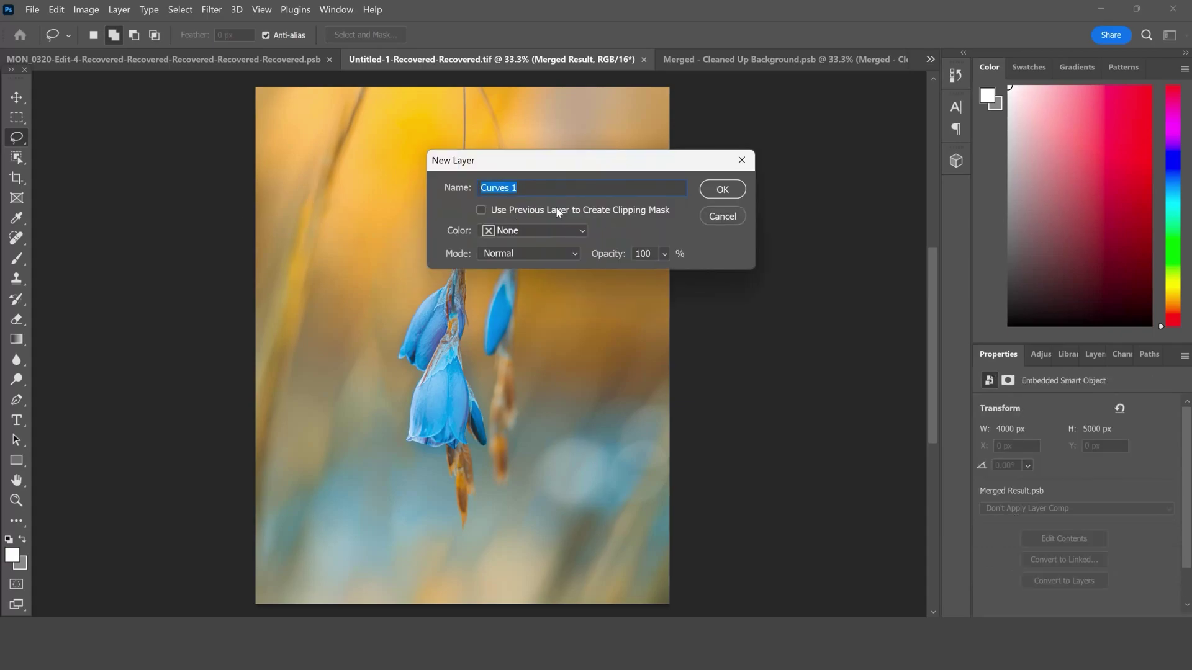
type("Dog")
type("ge ")
type("#1")
left_click(722, 188)
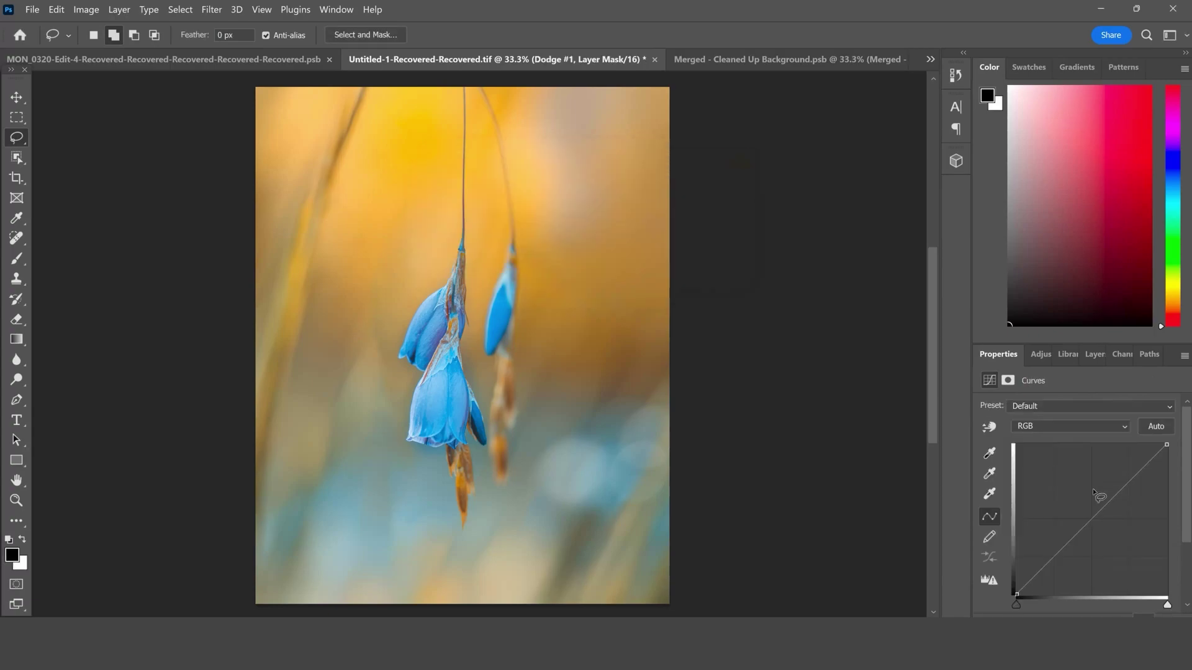
left_click_drag(1108, 501, 1101, 486)
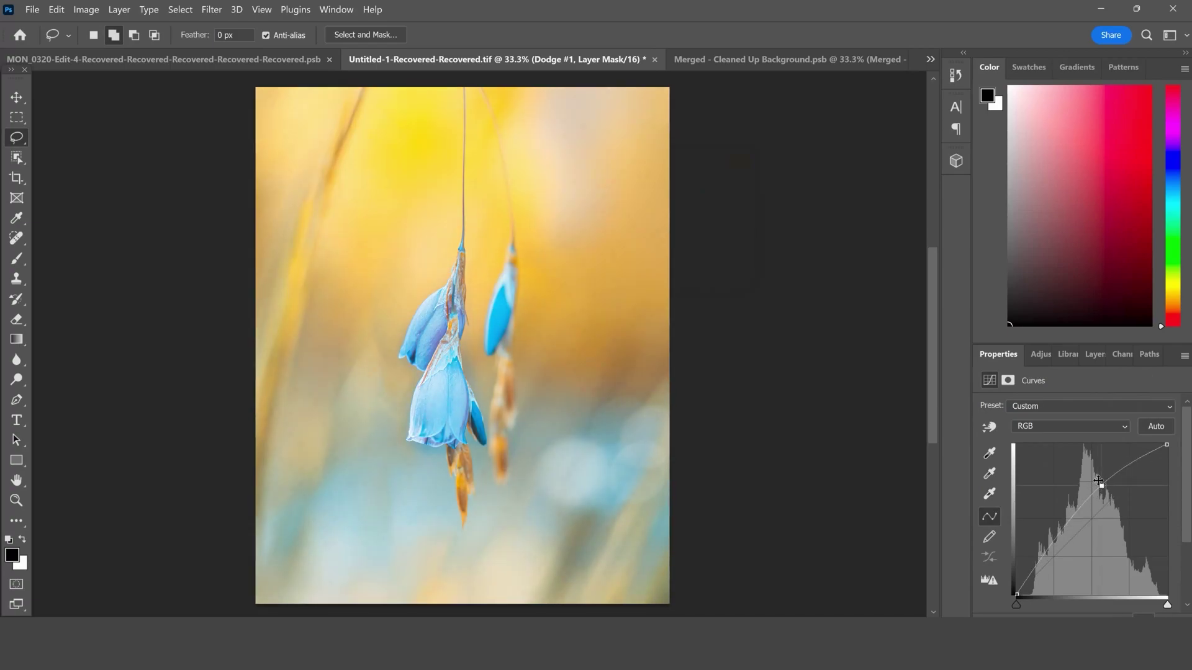
left_click(1094, 358)
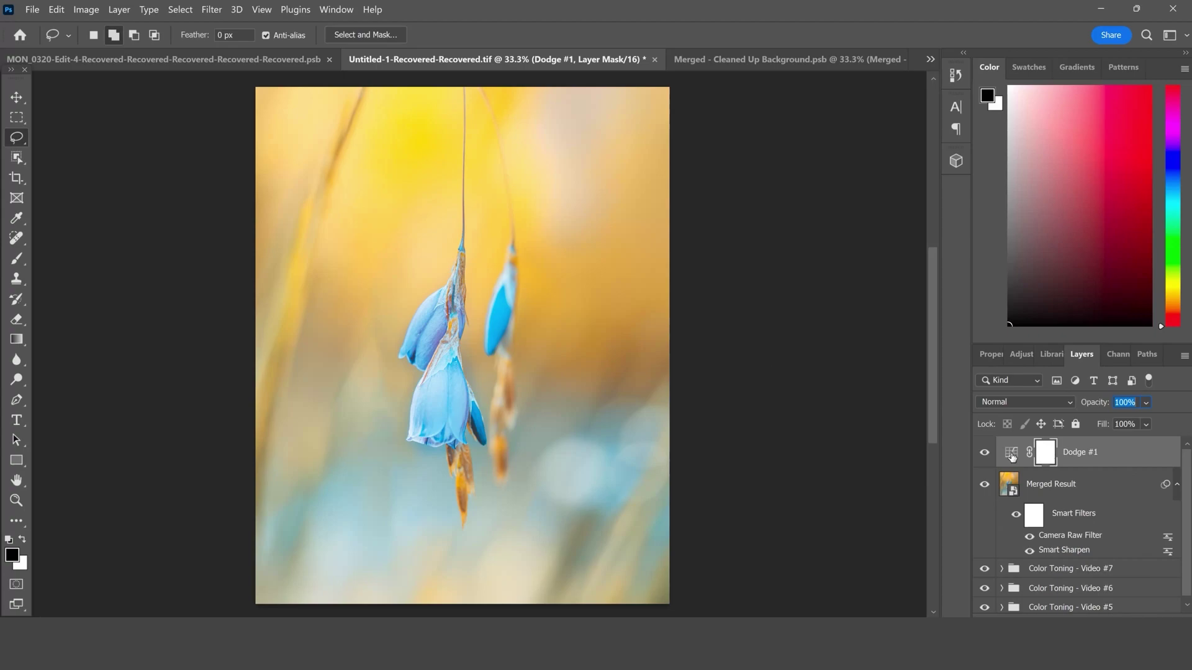
Run Apply Image twice on the Dodge #1 layer mask, using the Merged layer, RGB channel, Multiply blending and 100% opacity.
left_click(83, 11)
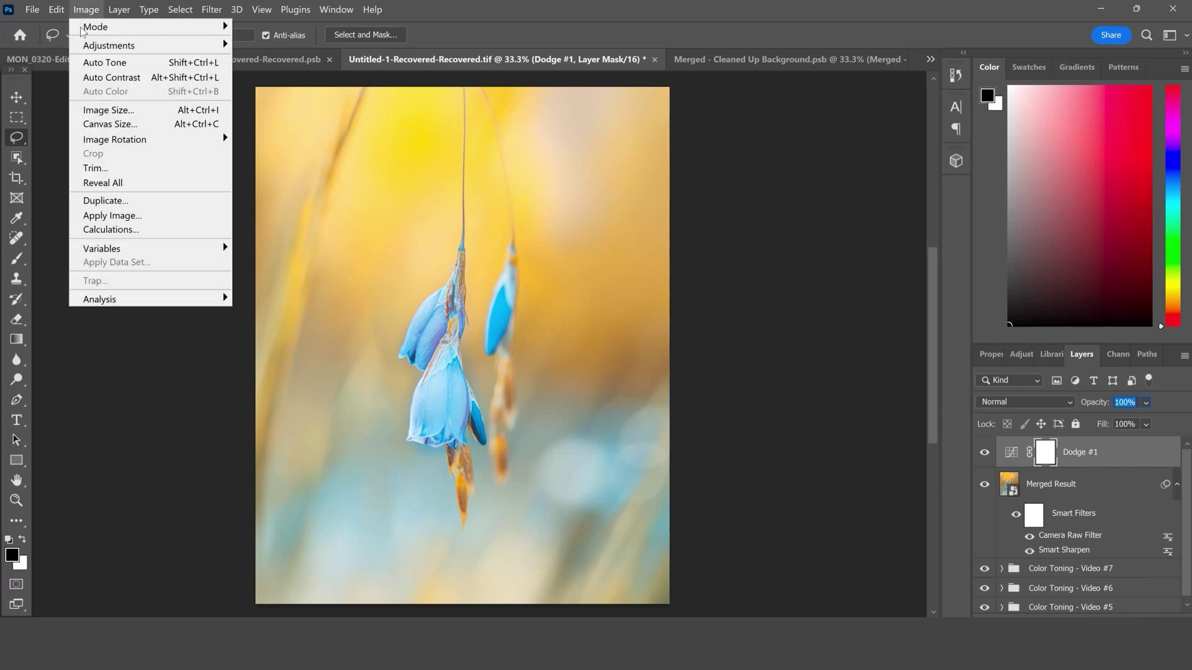
left_click(139, 216)
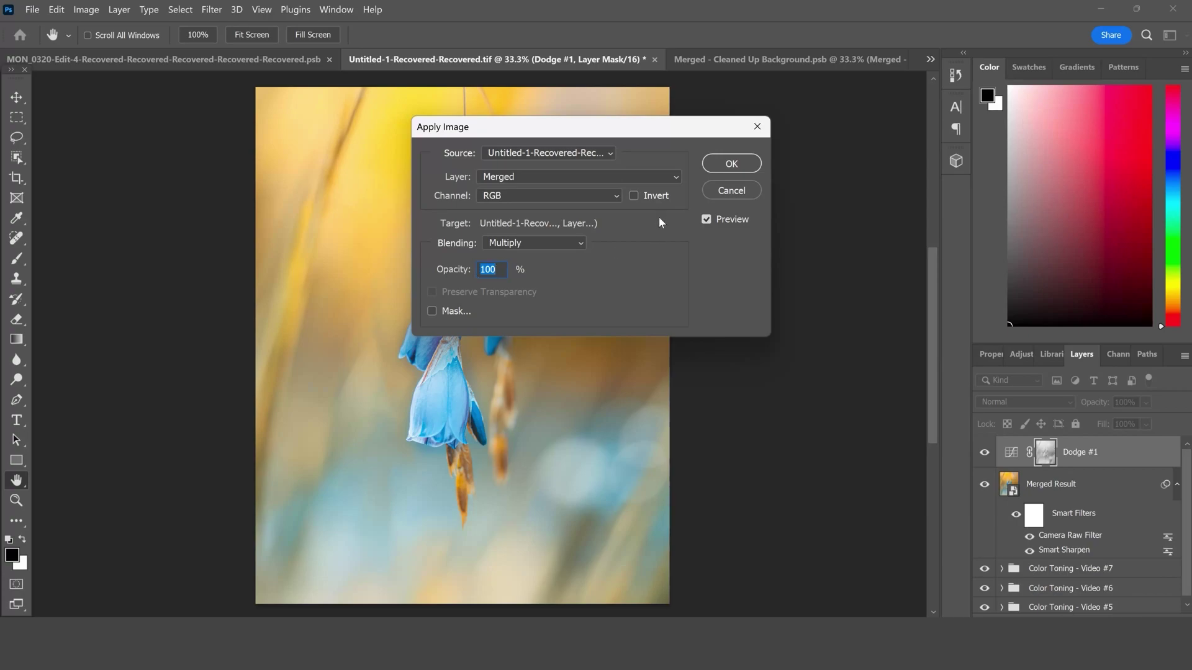
left_click(725, 165)
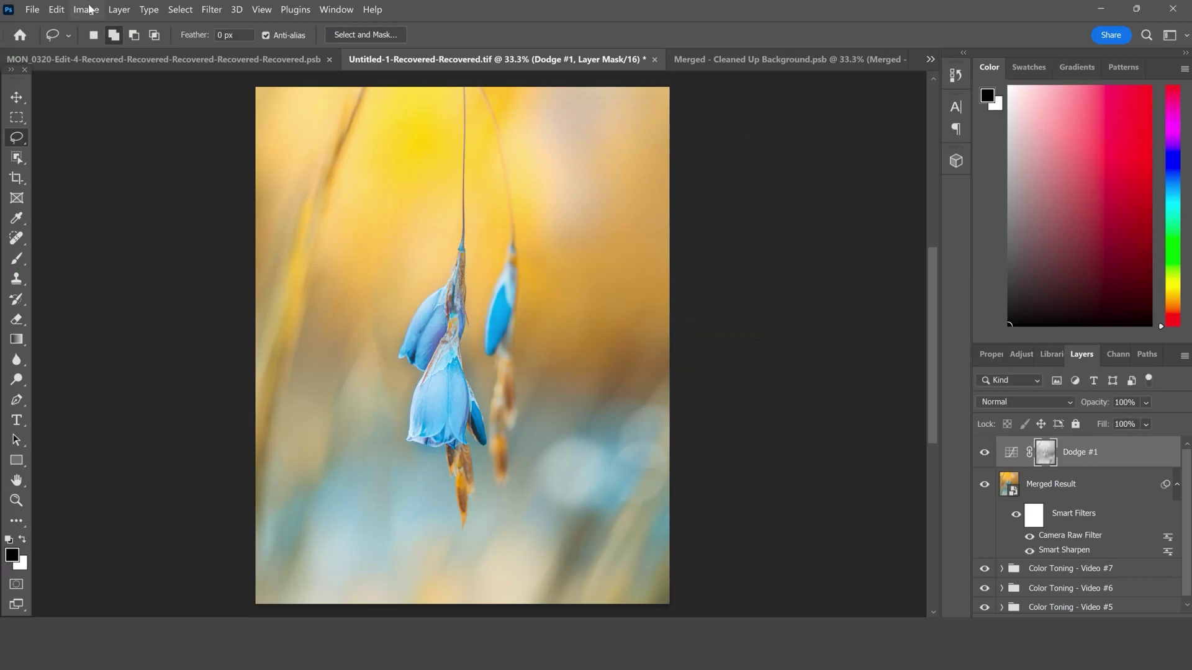
left_click(87, 9)
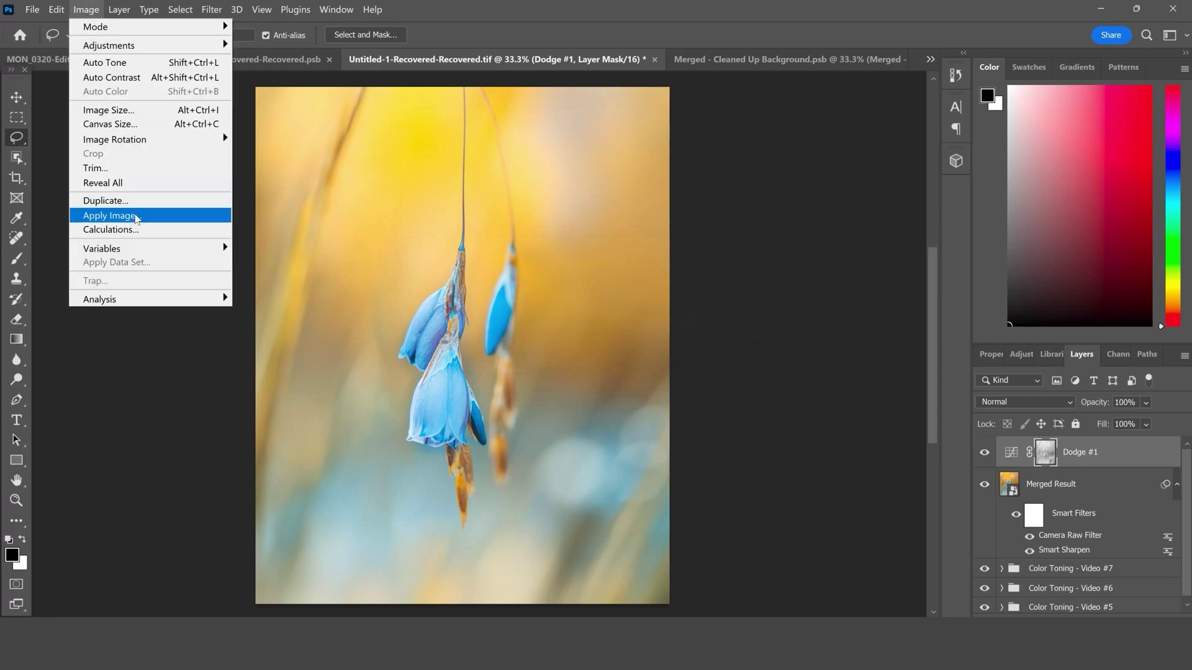
left_click(136, 216)
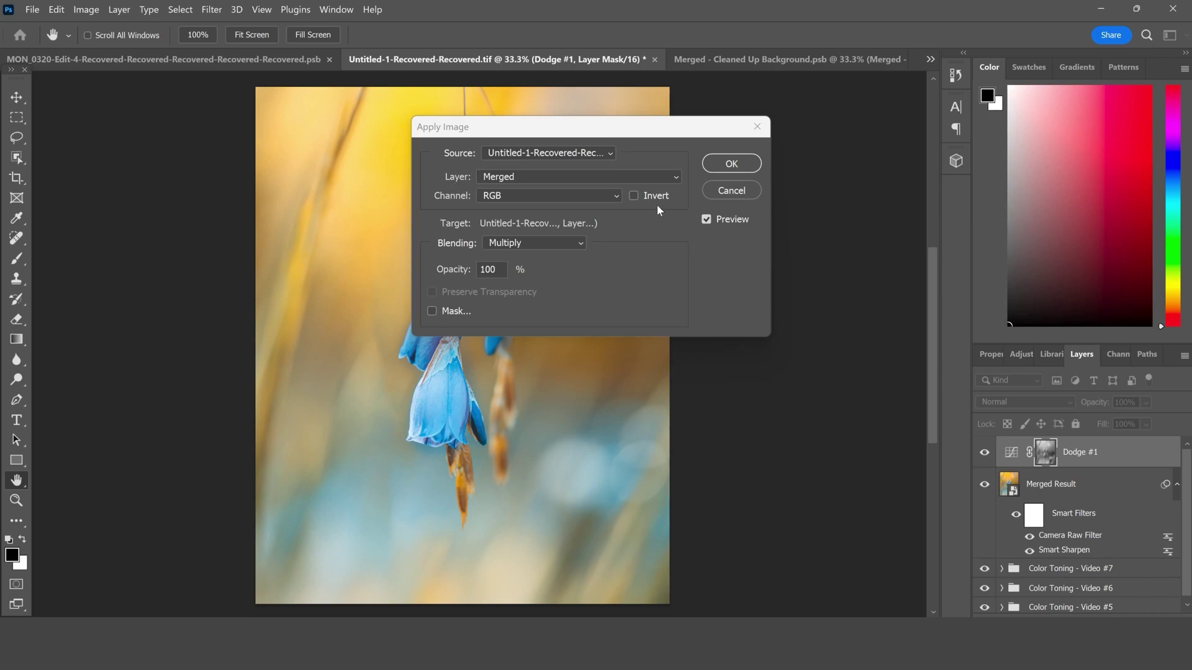
left_click(725, 161)
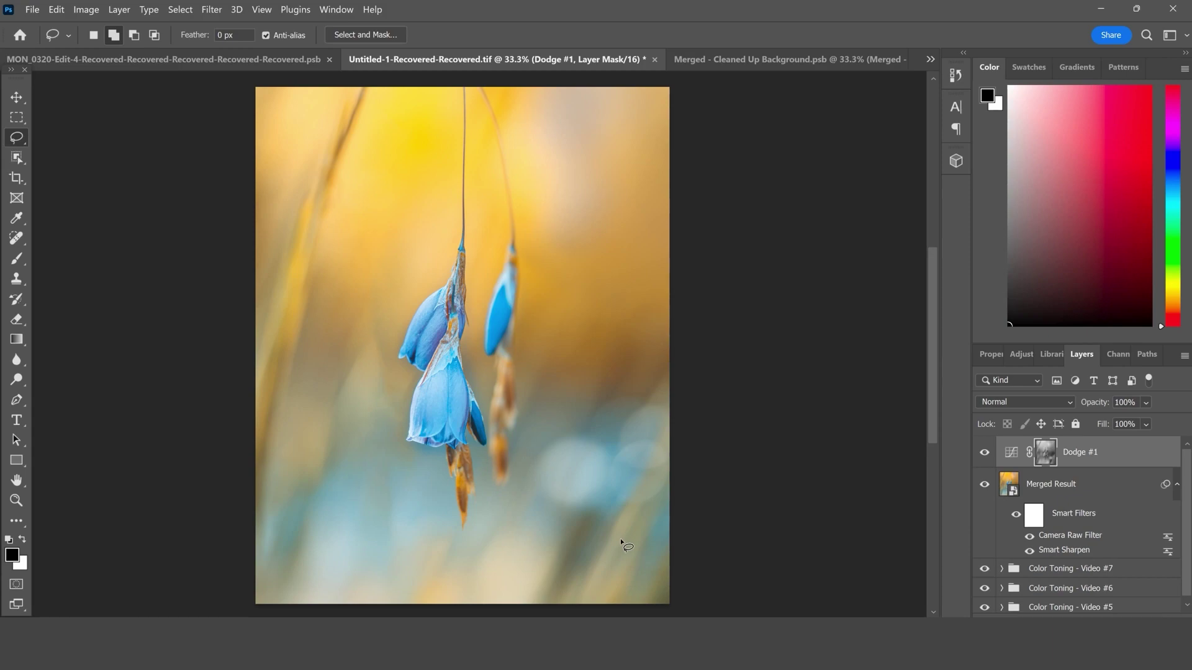
Paint black over the background on the Dodge #1 mask with a 900 px brush at 100% opacity.
left_click(17, 259)
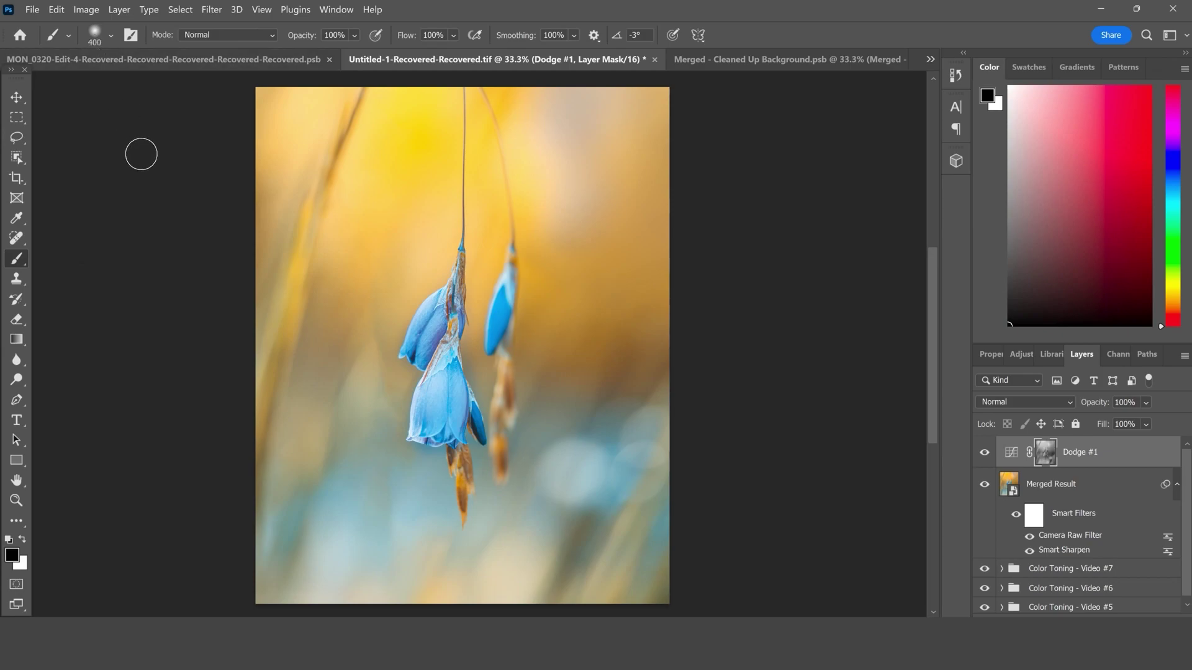
key("bracketright")
key("bracketright")
key("bracketright")
key("bracketright")
key("bracketright")
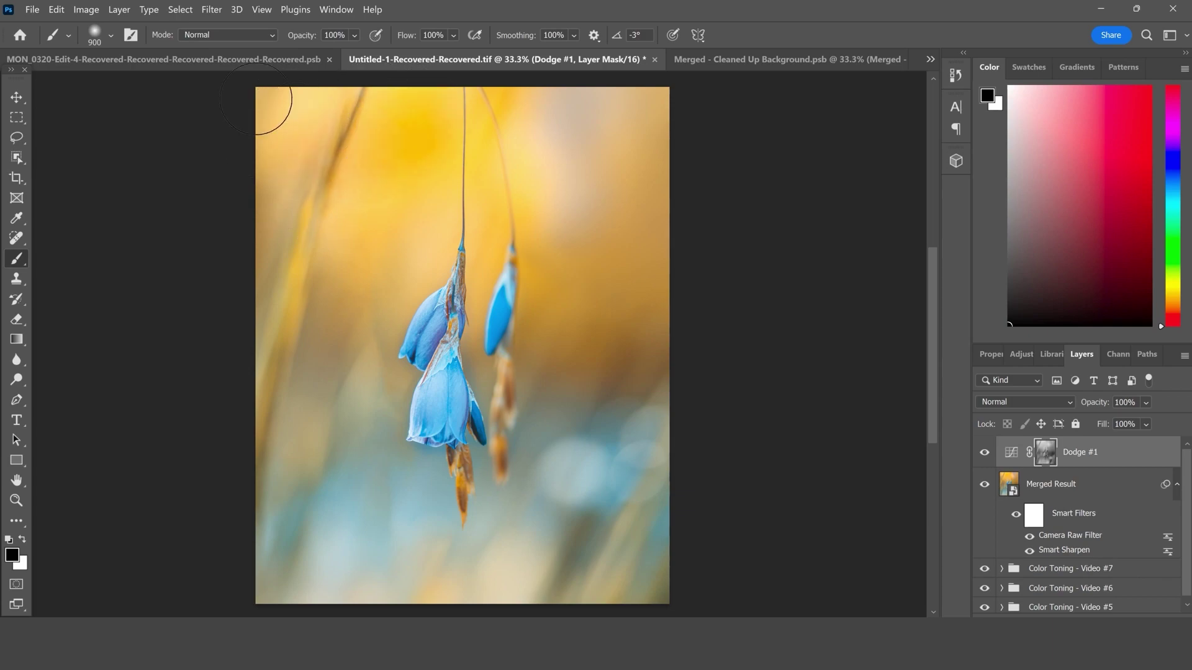
mouse_move(524, 166)
left_mouse_down()
mouse_move(292, 551)
mouse_move(471, 577)
mouse_move(642, 186)
mouse_move(556, 254)
mouse_move(604, 280)
mouse_move(479, 165)
mouse_move(344, 471)
mouse_move(478, 505)
left_mouse_up()
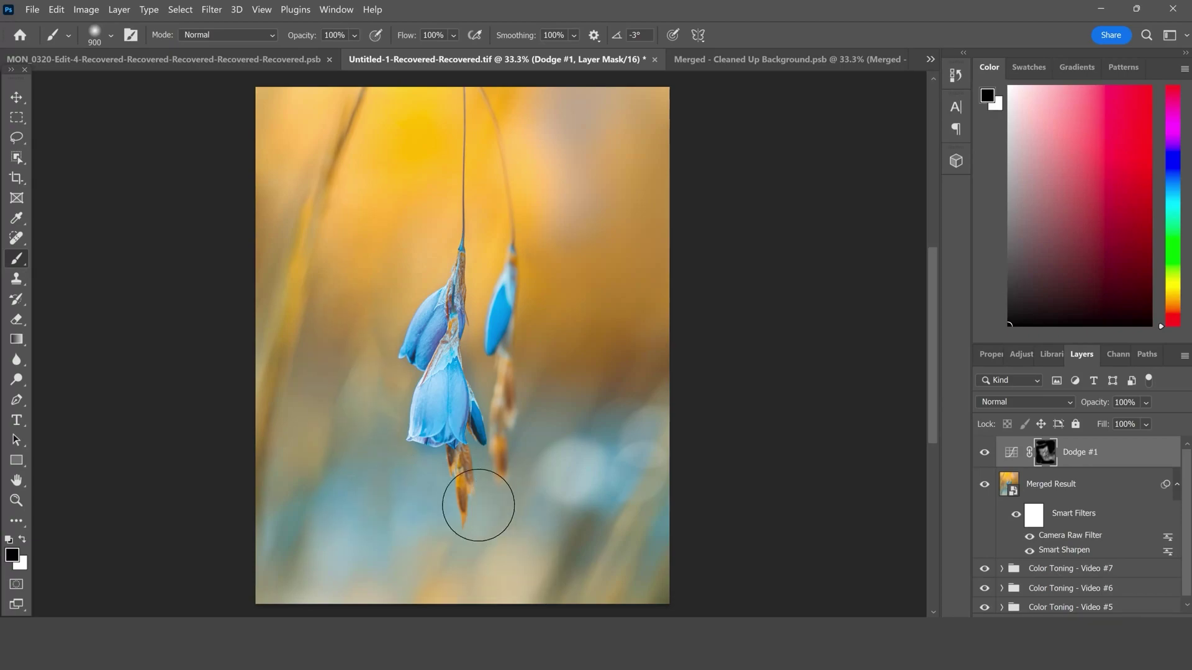
Mask out the remaining background close to the flowers on Dodge #1 with a smaller black brush of about 250 px.
key("bracketleft")
key("bracketleft")
key("bracketleft")
key("bracketleft")
key("bracketleft")
key("bracketleft")
key("bracketleft")
key("bracketleft")
key("bracketleft")
key("bracketleft")
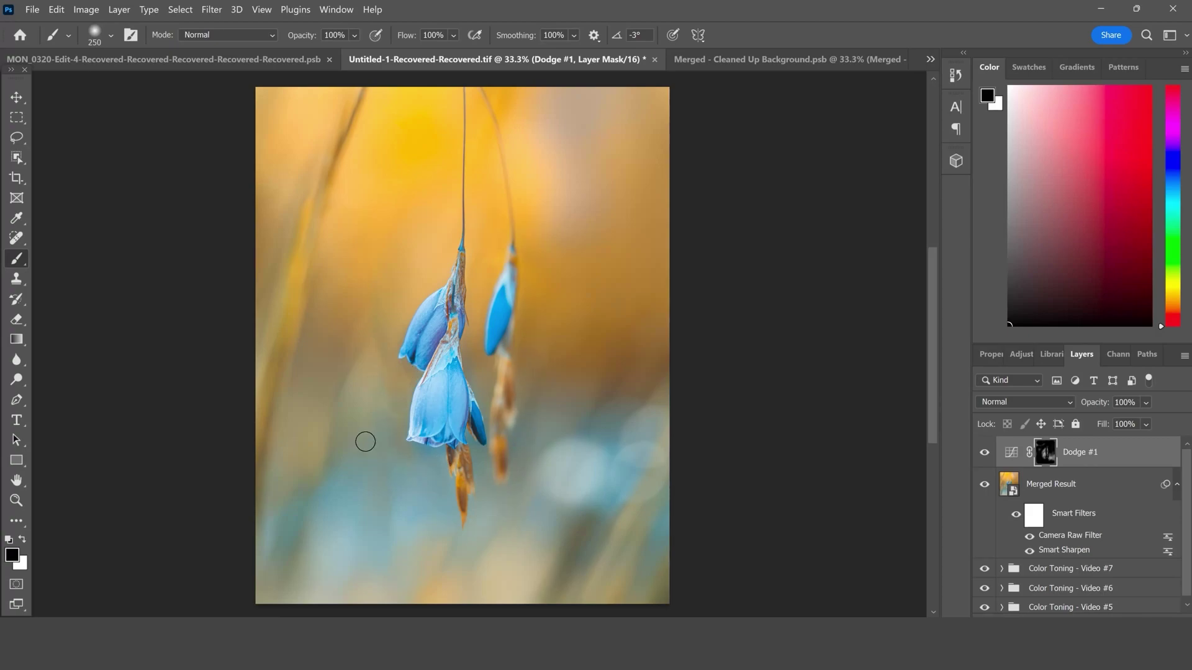
key("bracketright")
key("bracketright")
key("bracketright")
key("bracketright")
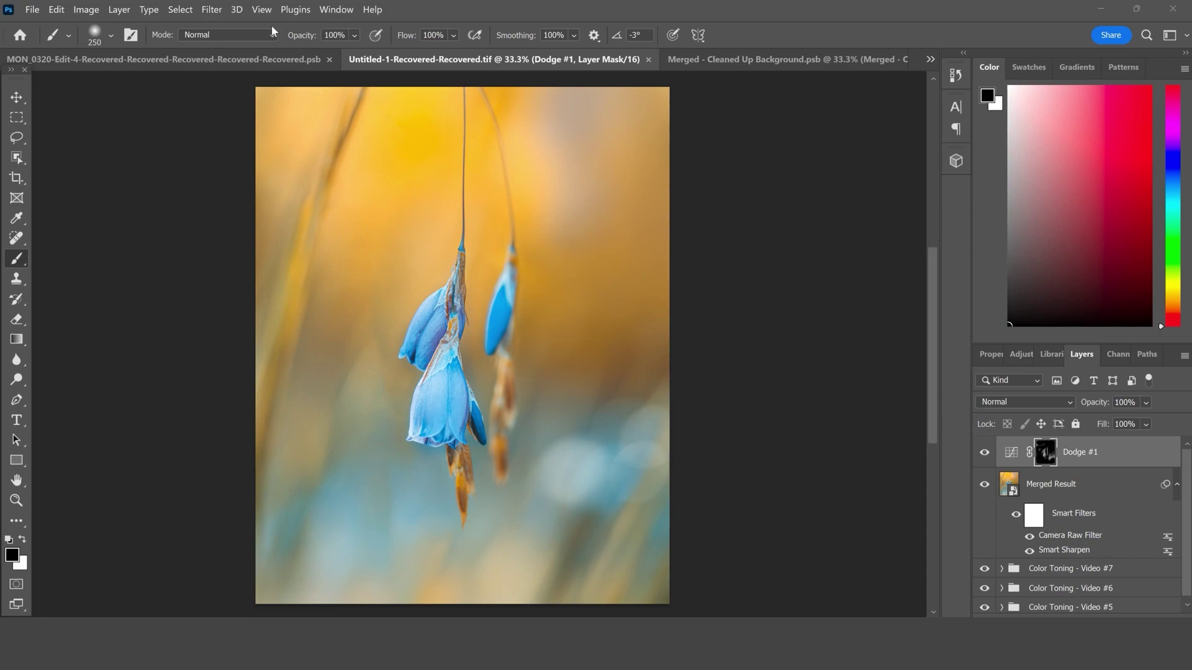
Add a second Curves adjustment layer named "Dodge #2" and raise its RGB curve strongly in the midtones.
left_click(128, 11)
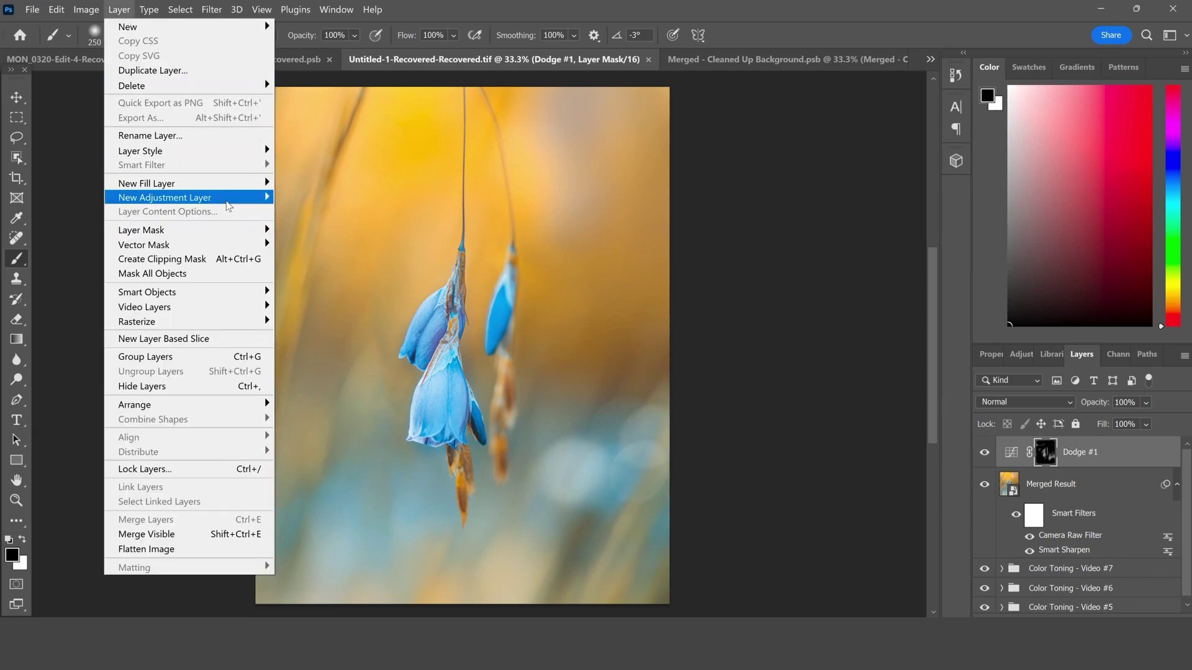
mouse_move(228, 198)
left_click(310, 228)
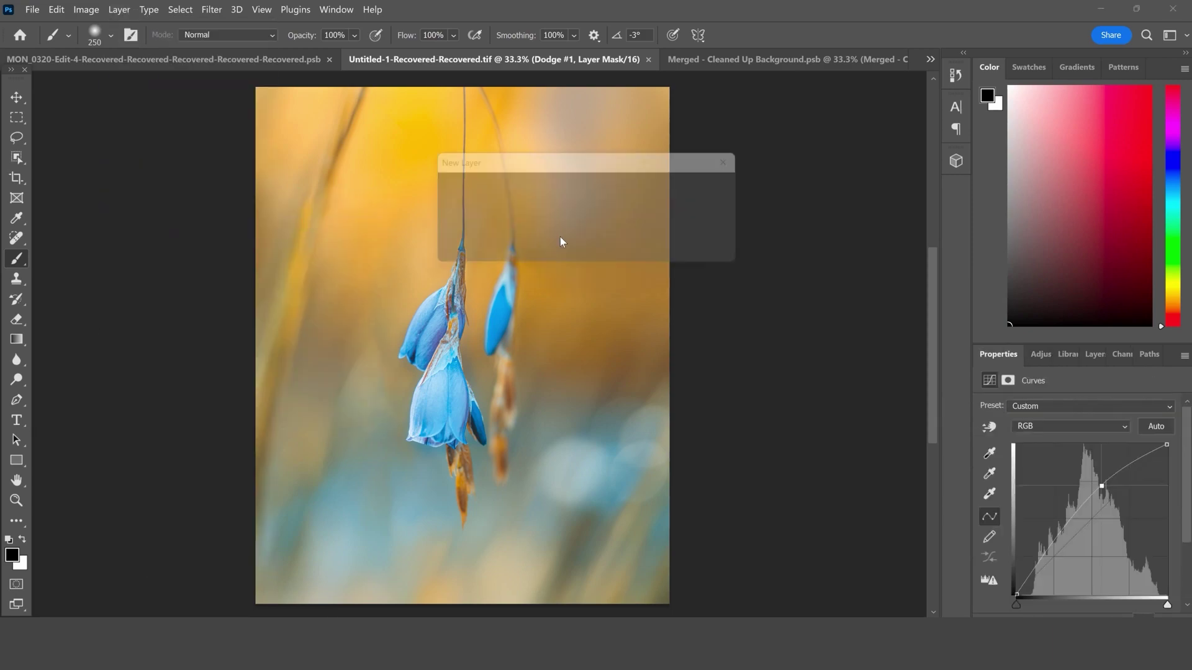
type("Dodge #2")
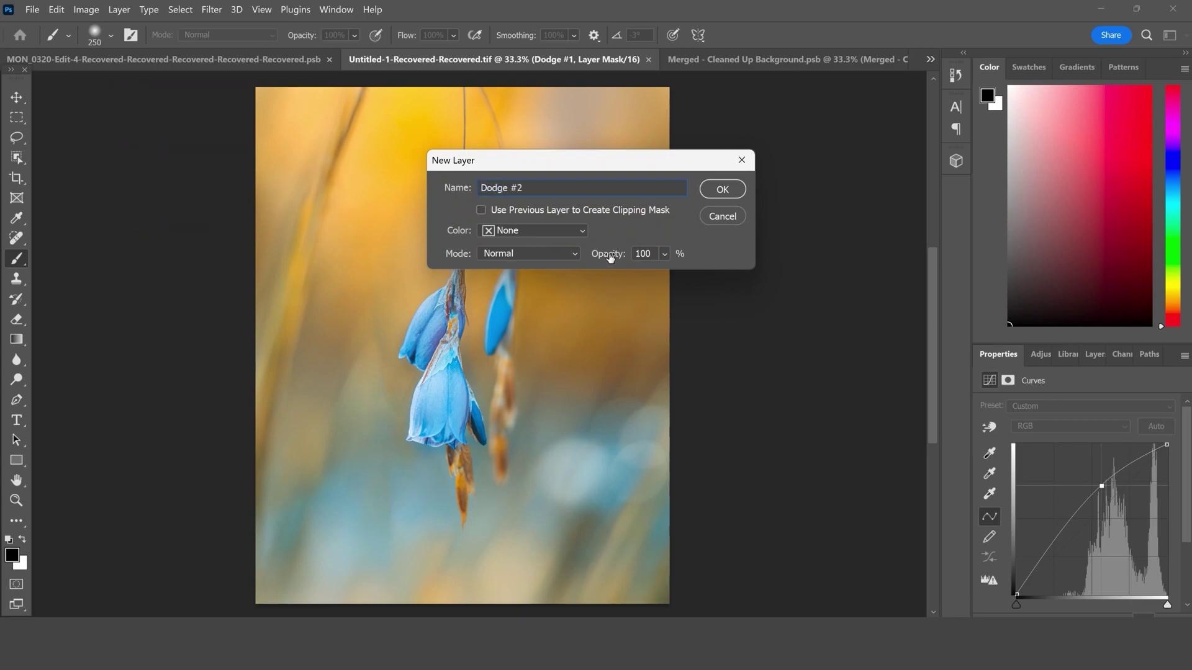
left_click(723, 190)
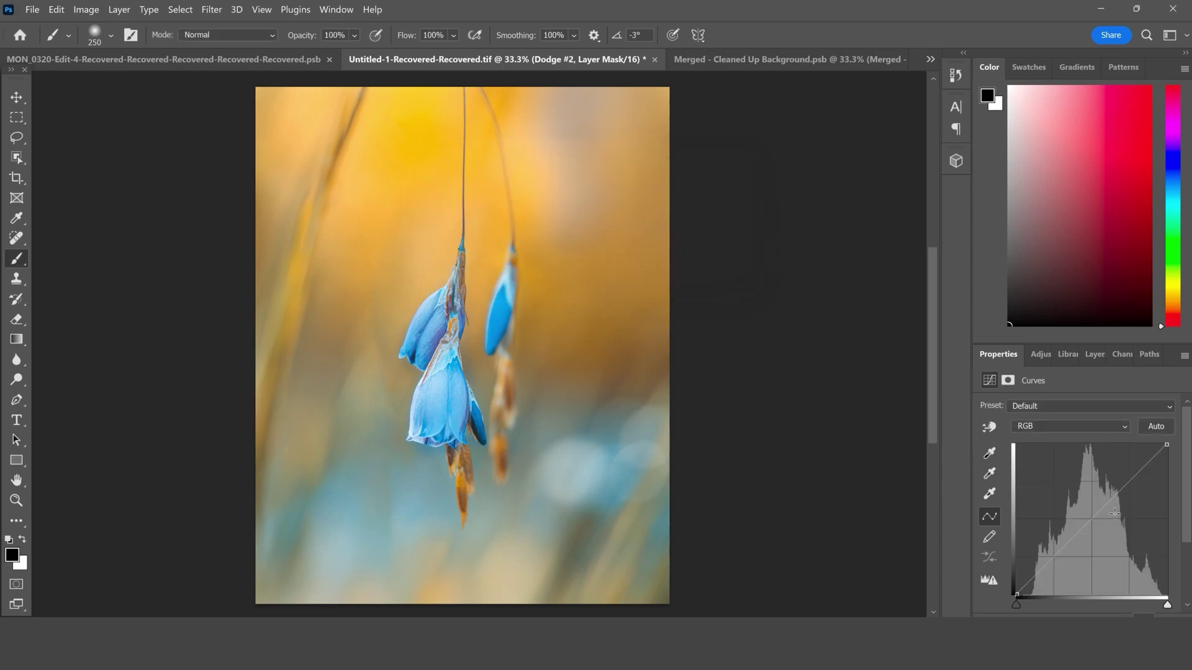
left_click(1102, 510)
mouse_move(1097, 501)
left_mouse_down()
mouse_move(1079, 472)
mouse_move(1083, 486)
left_mouse_up()
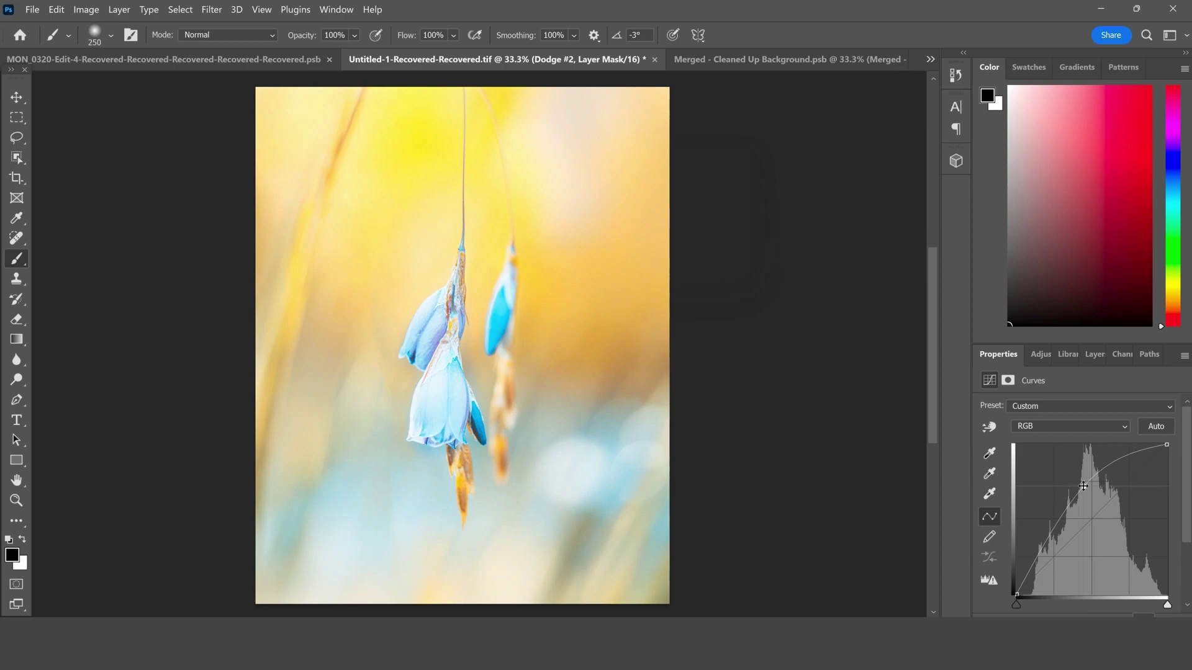
left_click(1092, 362)
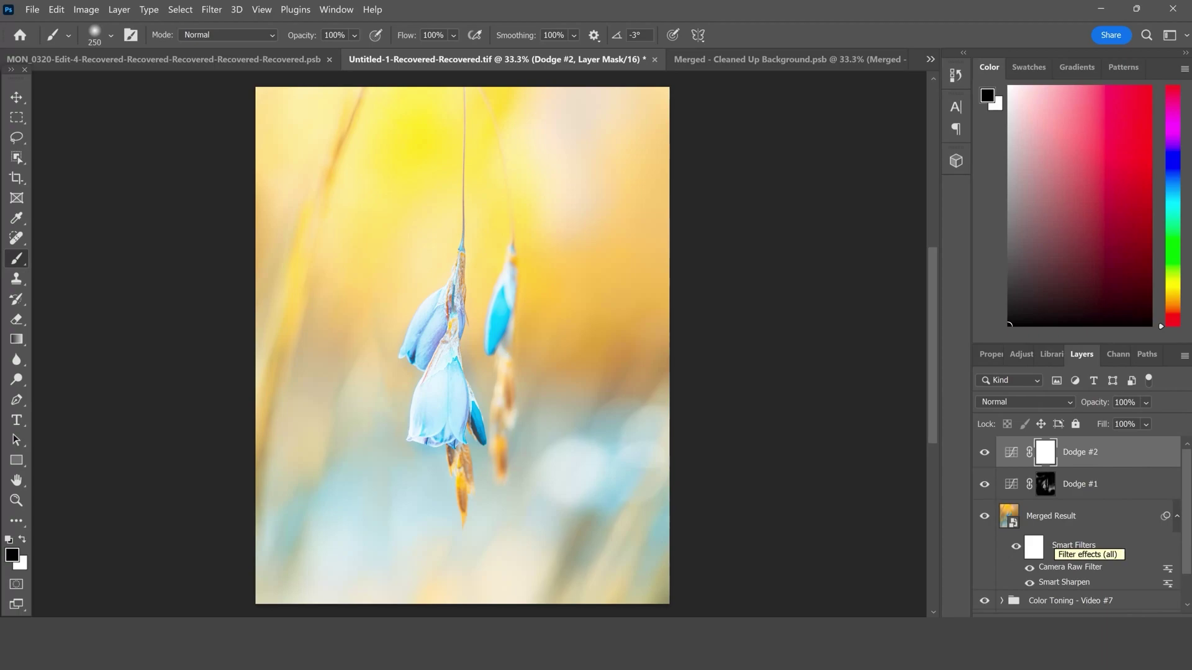
Load the saved "flowers" channel as a new, inverted selection so that the background around the flowers is selected.
left_click(181, 11)
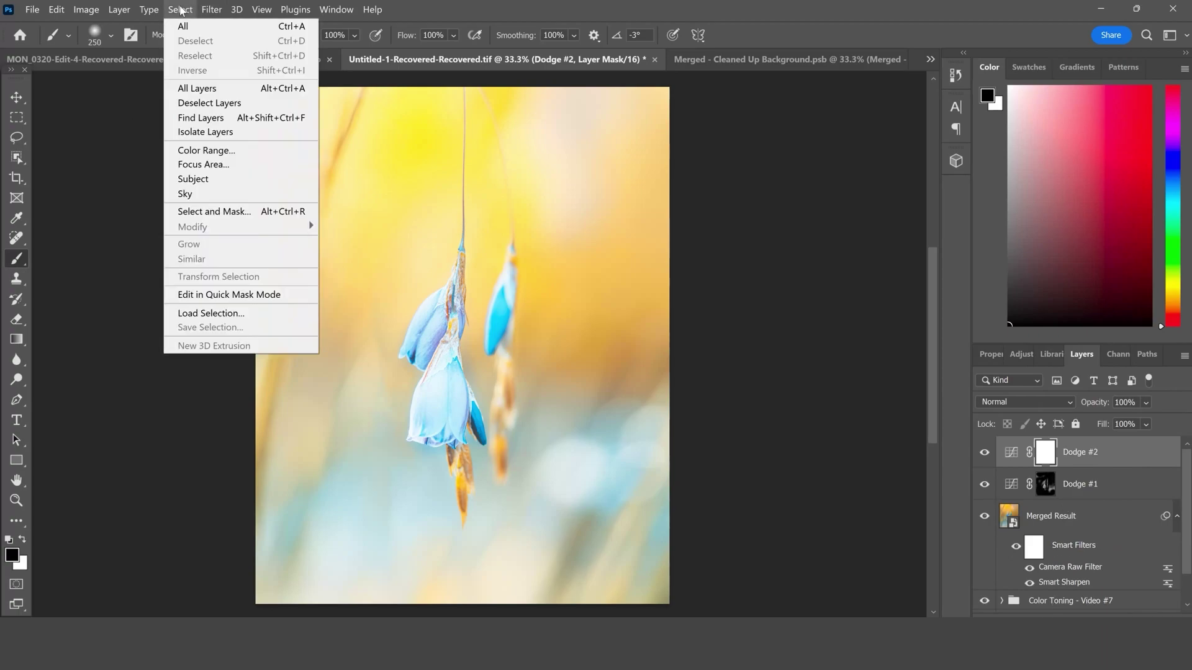
left_click(246, 314)
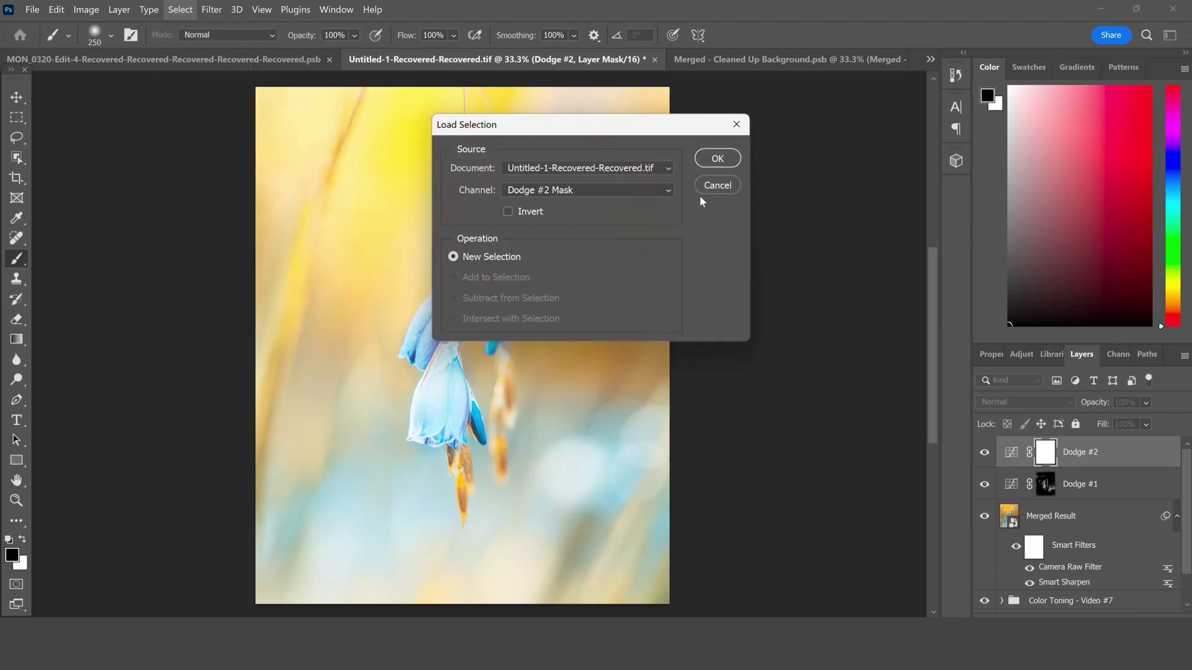
left_click(654, 186)
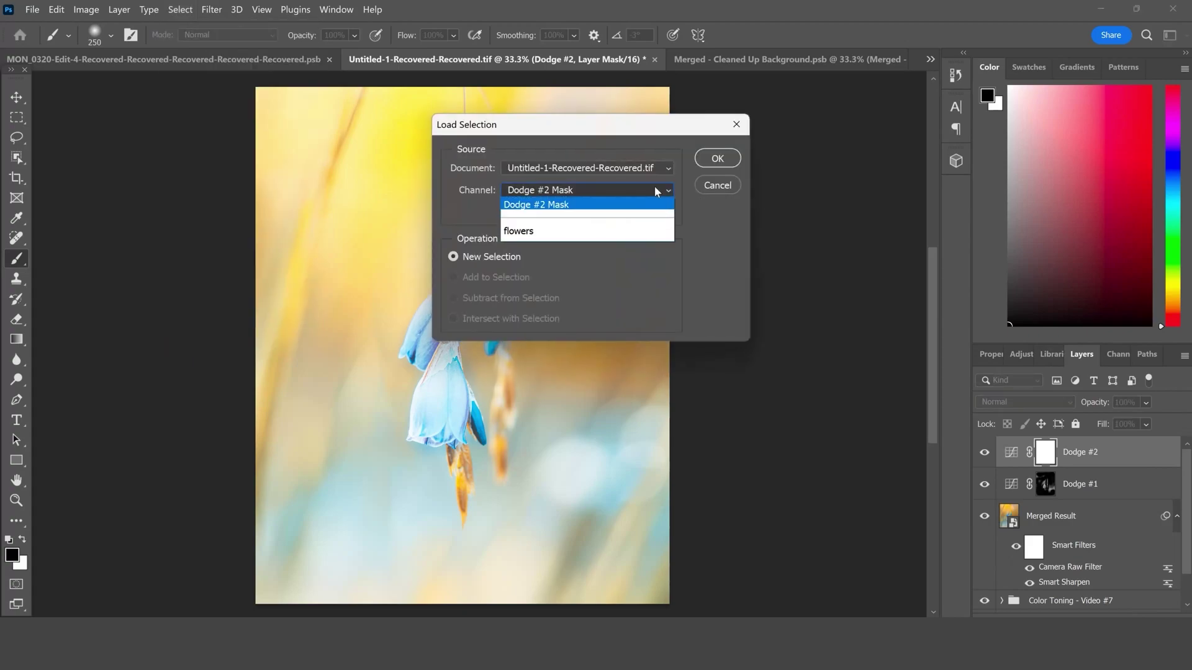
left_click(627, 231)
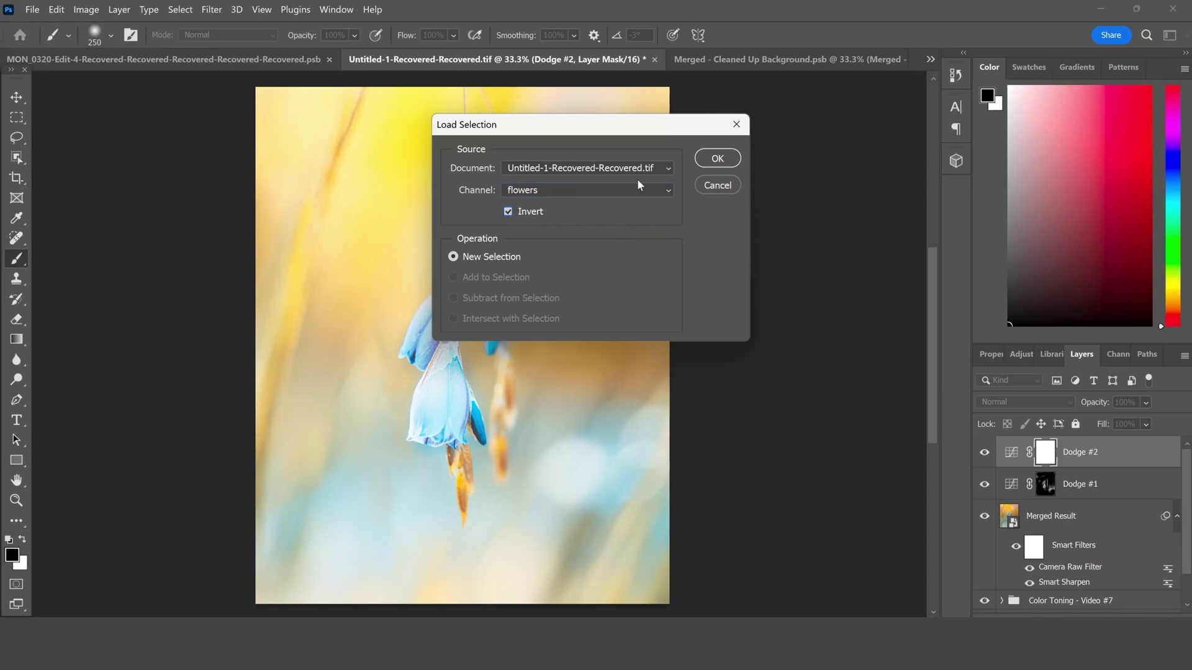
left_click(717, 159)
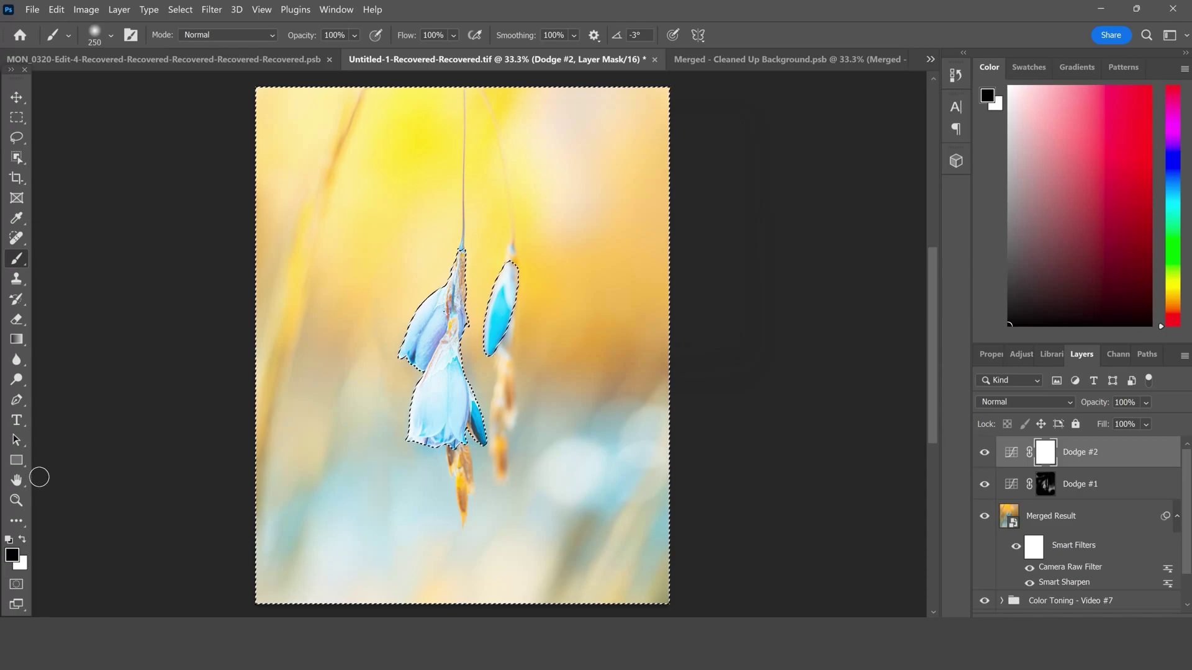
Fill the selected background with black on the Dodge #2 mask so only the flowers are revealed, and deselect.
left_click(23, 540)
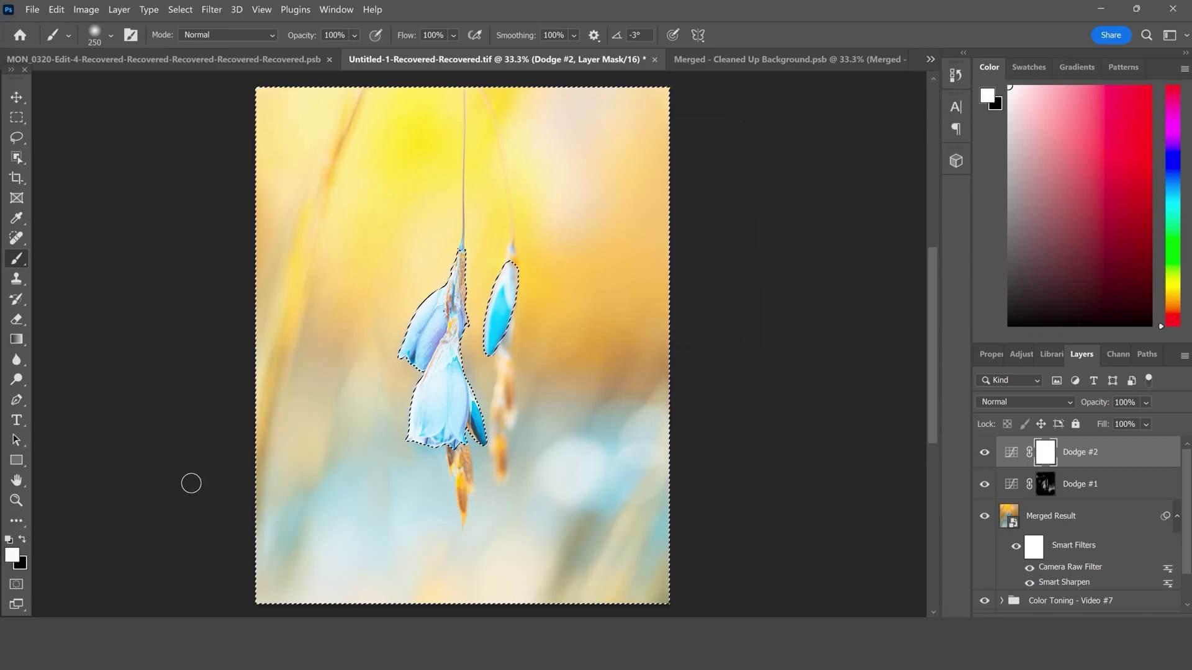
key("Delete")
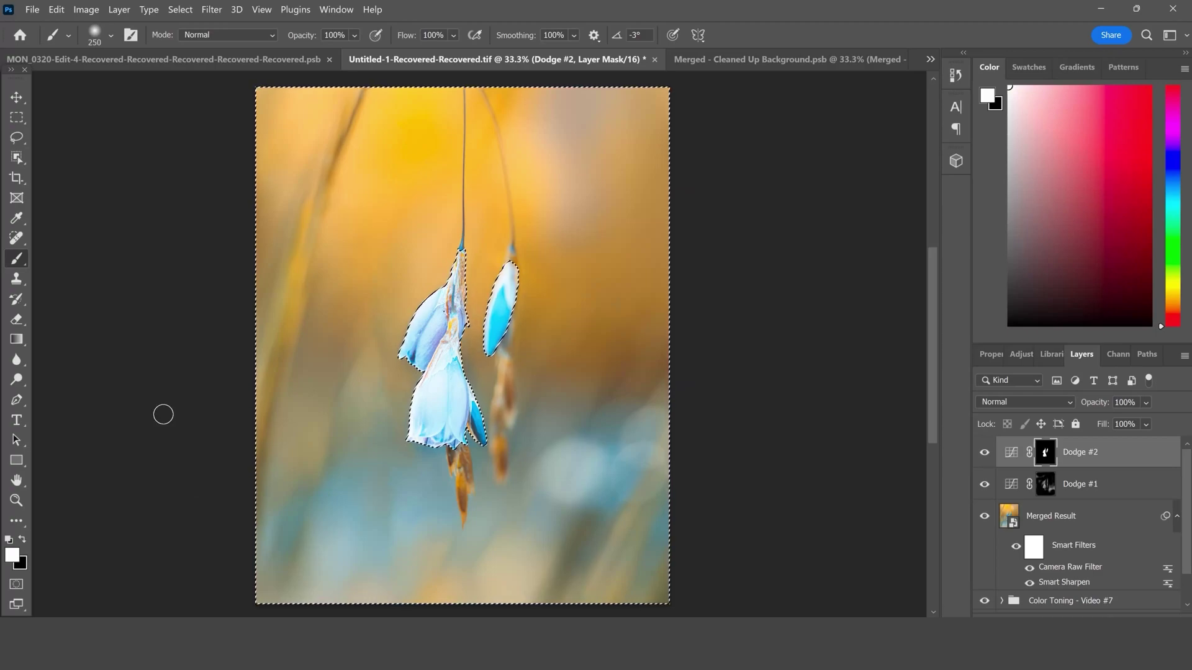
left_click(20, 119)
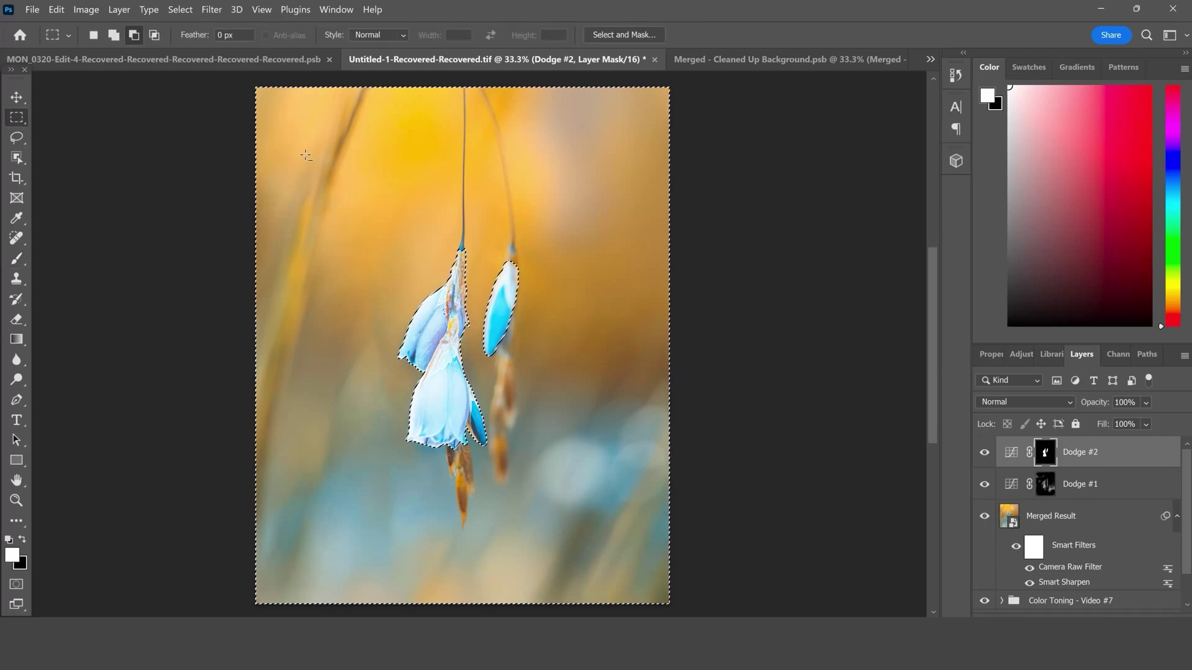
right_click(307, 159)
left_click(324, 164)
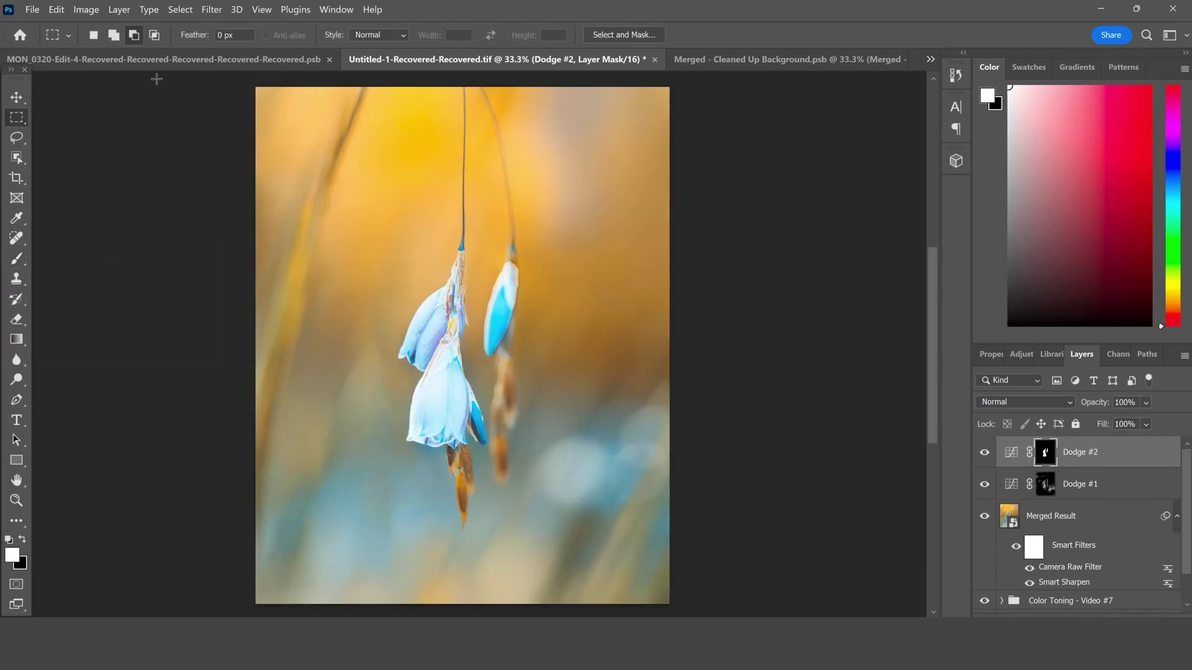
Apply the merged image's RGB channel to the Dodge #2 mask four times, using Multiply blending at 100% opacity.
left_click(87, 10)
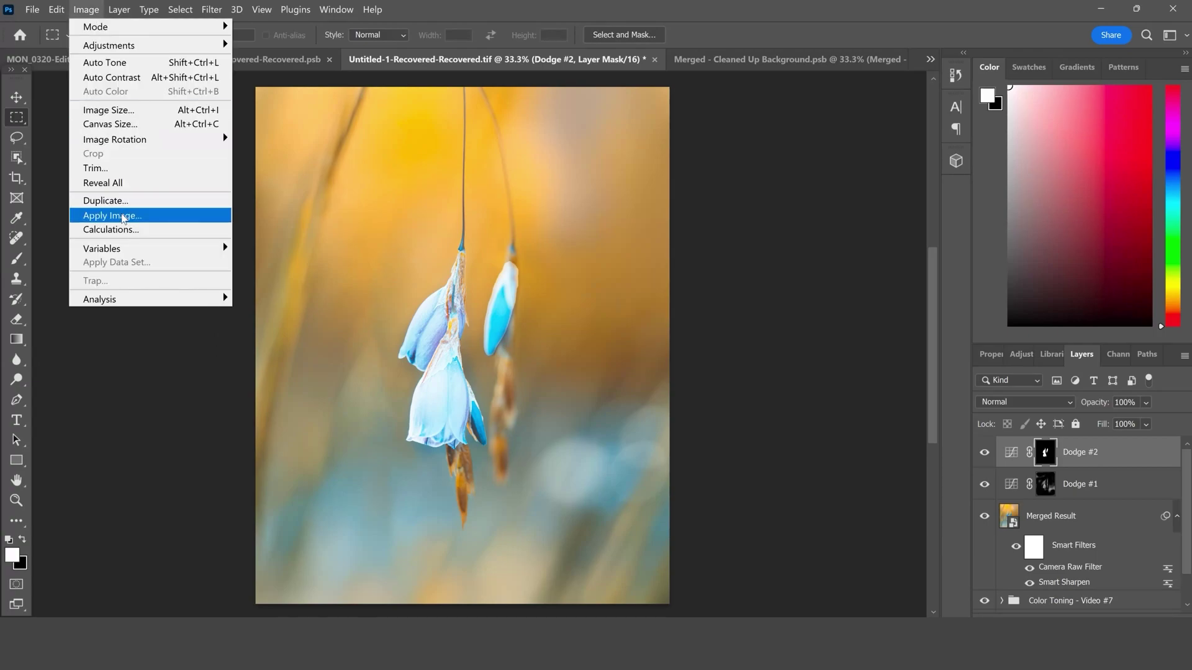
left_click(123, 216)
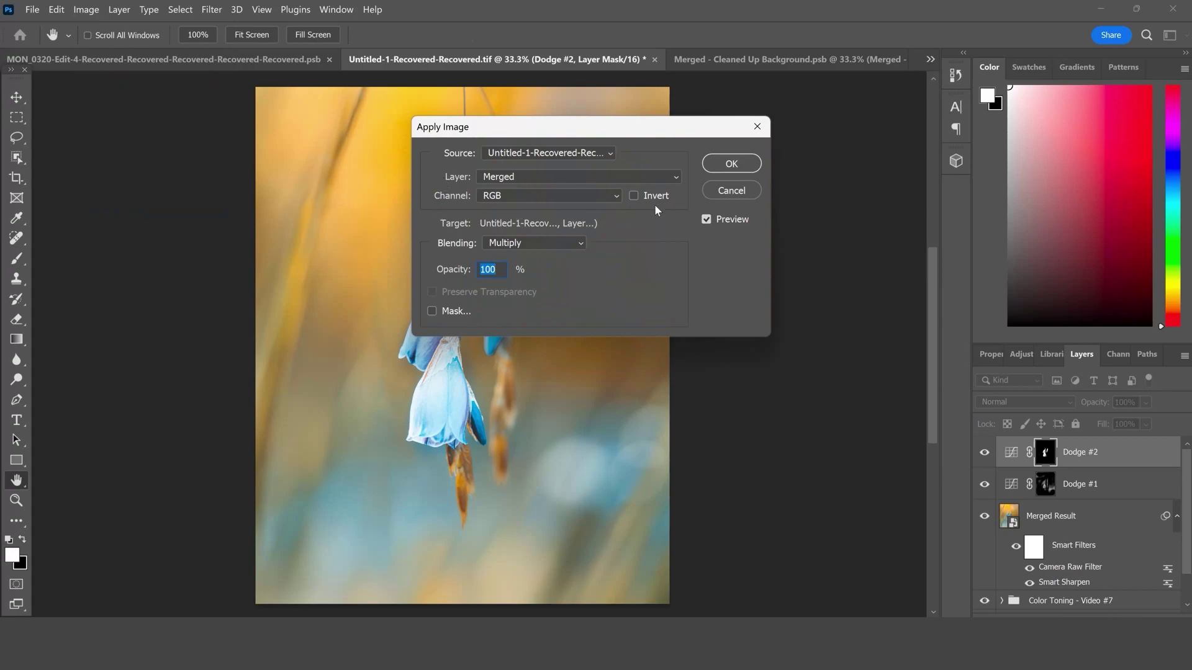
left_click(728, 165)
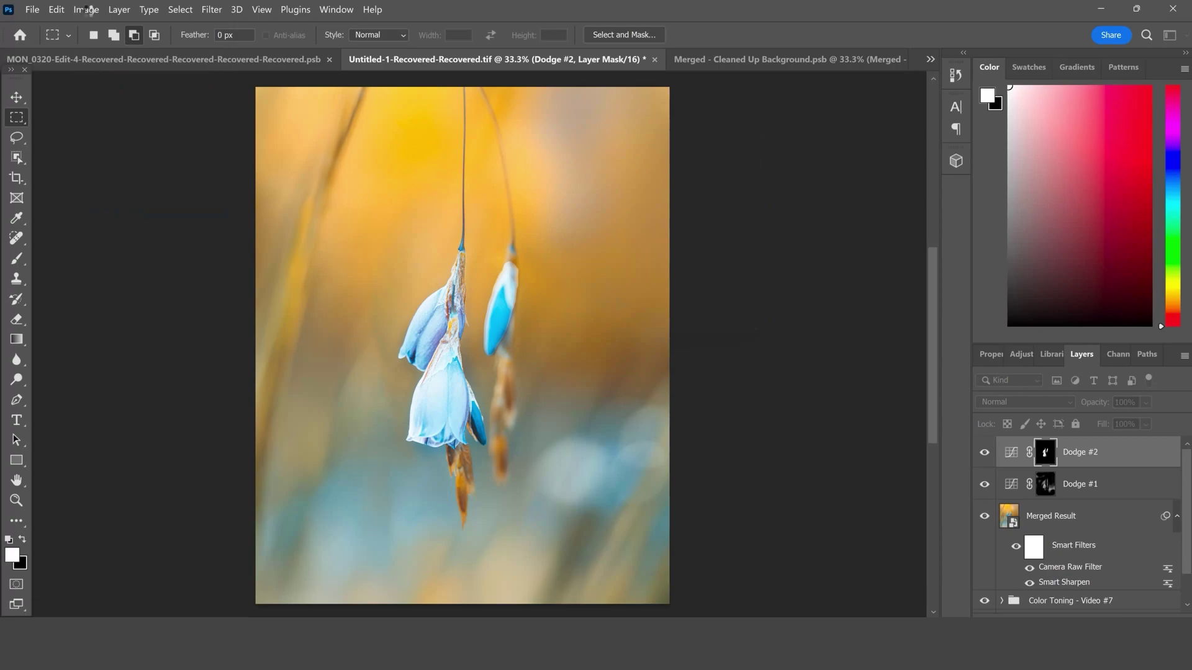
left_click(87, 10)
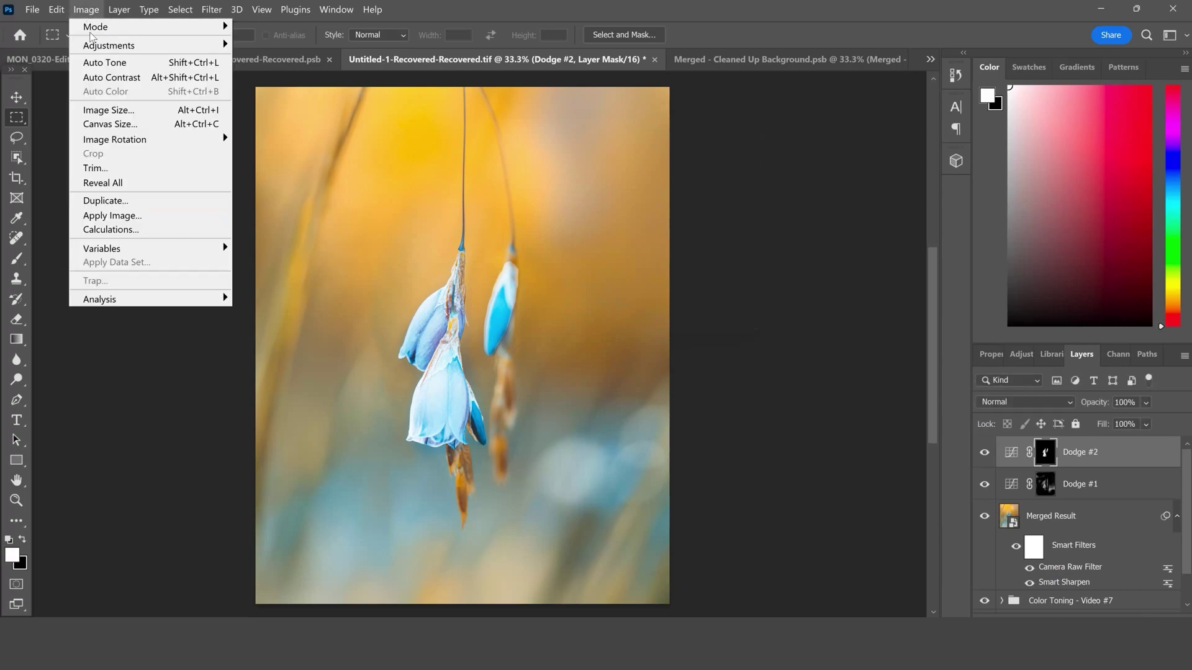
left_click(112, 215)
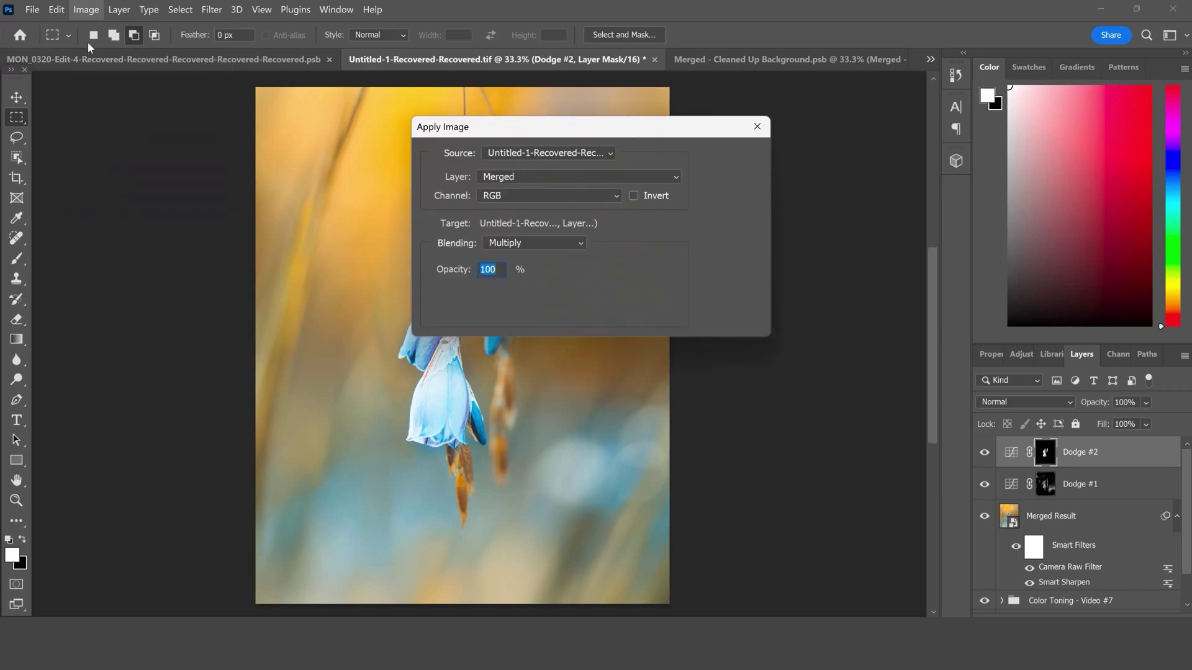
left_click(735, 165)
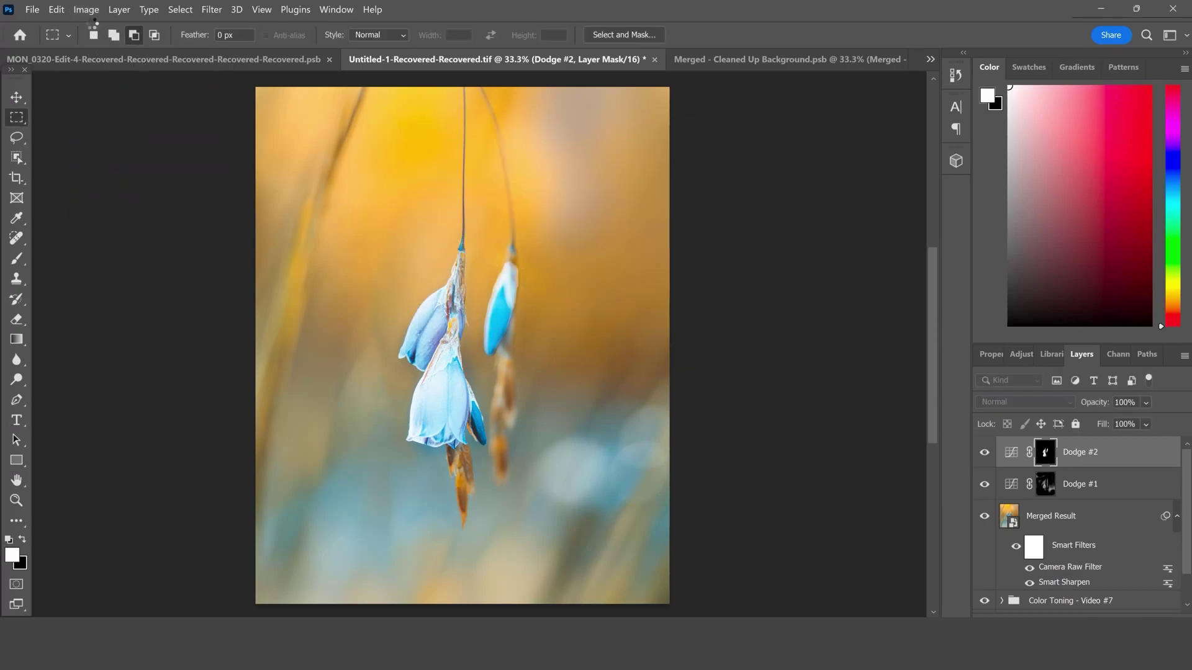
left_click(86, 9)
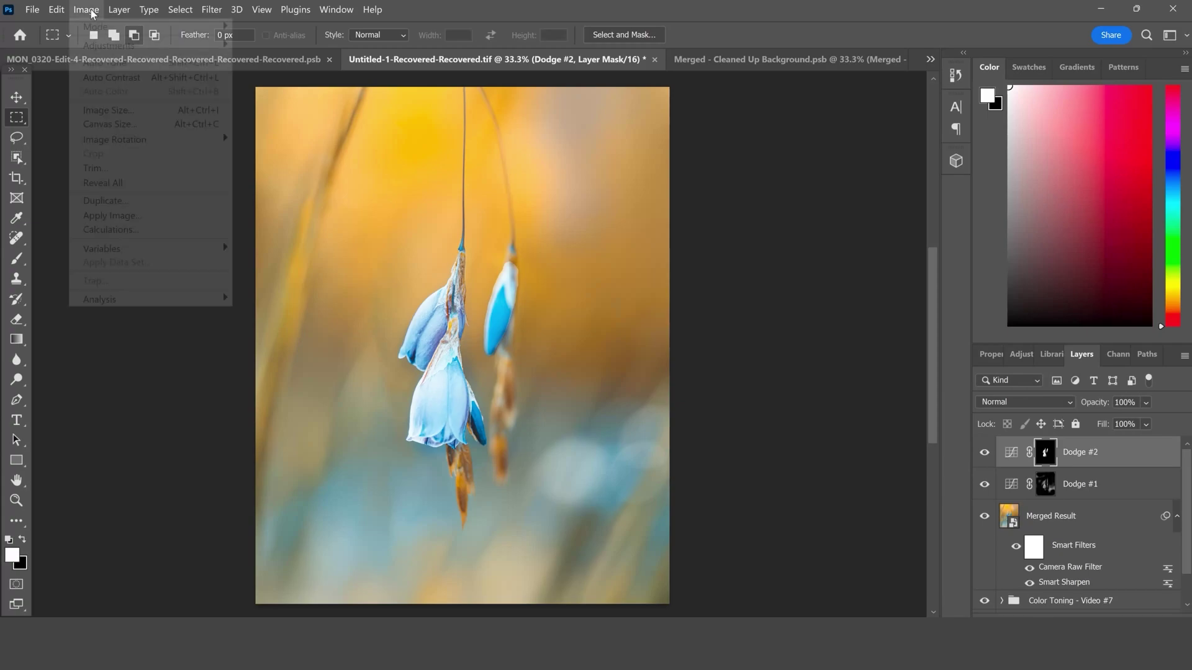
left_click(146, 217)
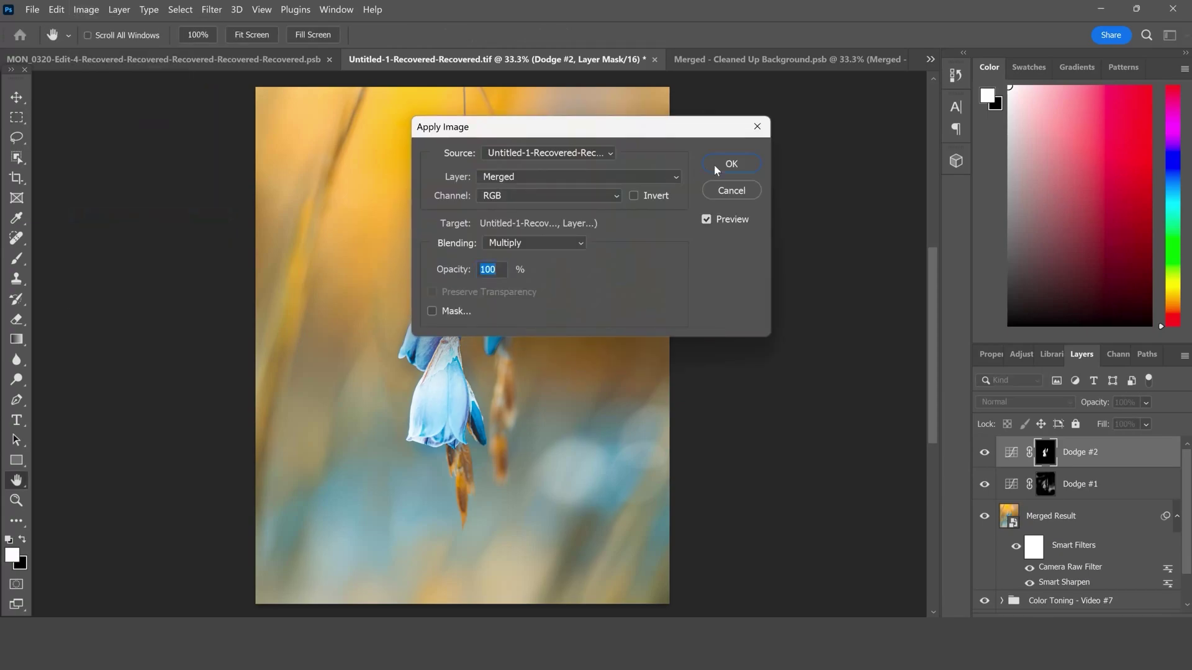
left_click(715, 165)
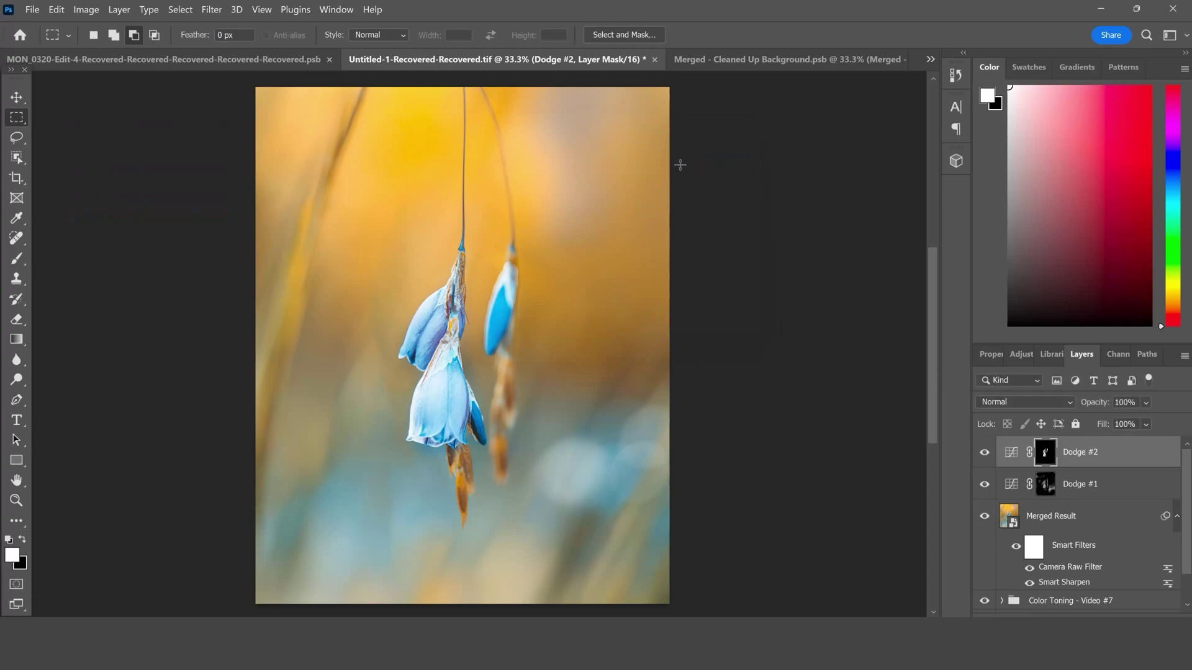
left_click(85, 14)
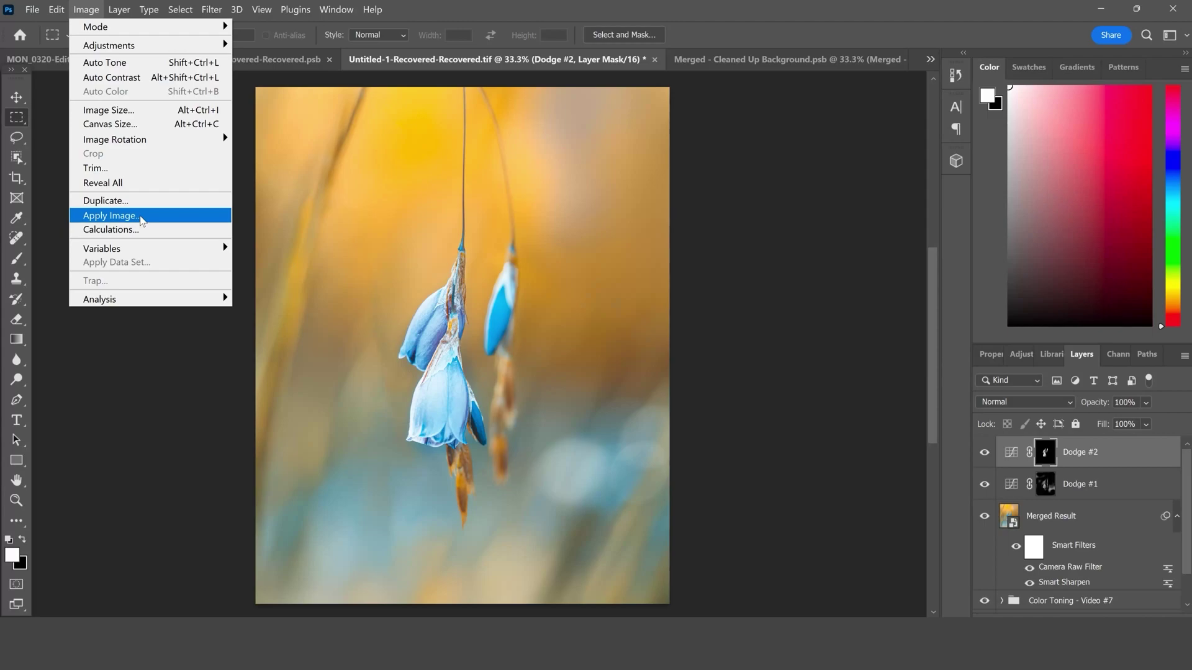
left_click(142, 217)
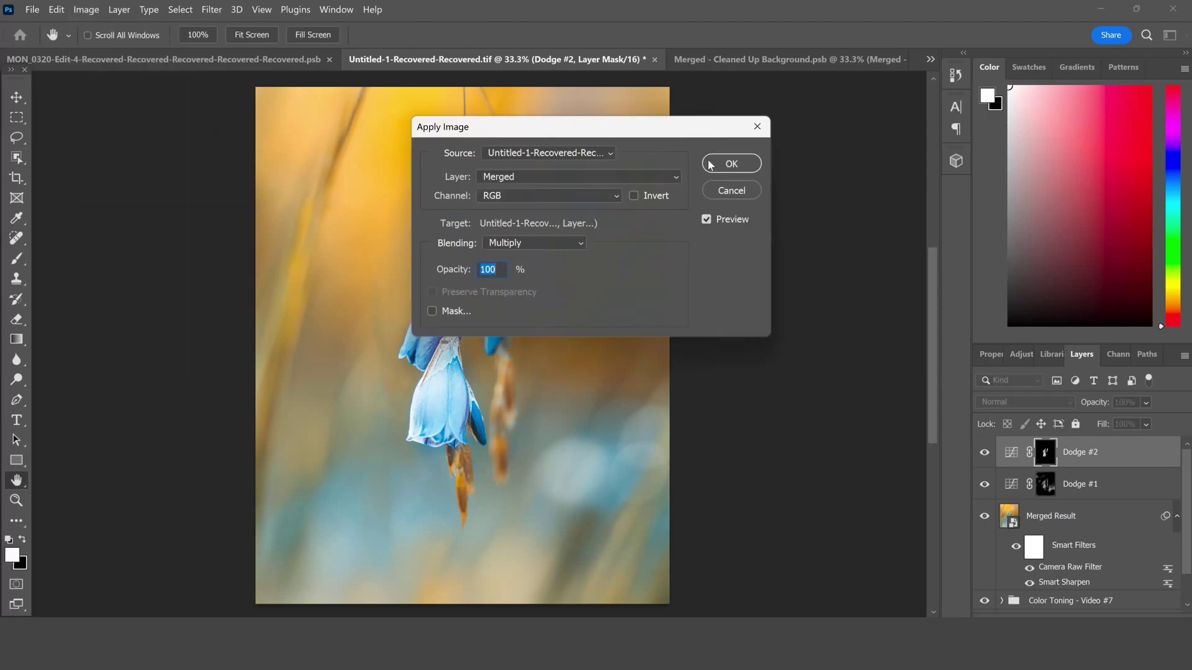
left_click(708, 161)
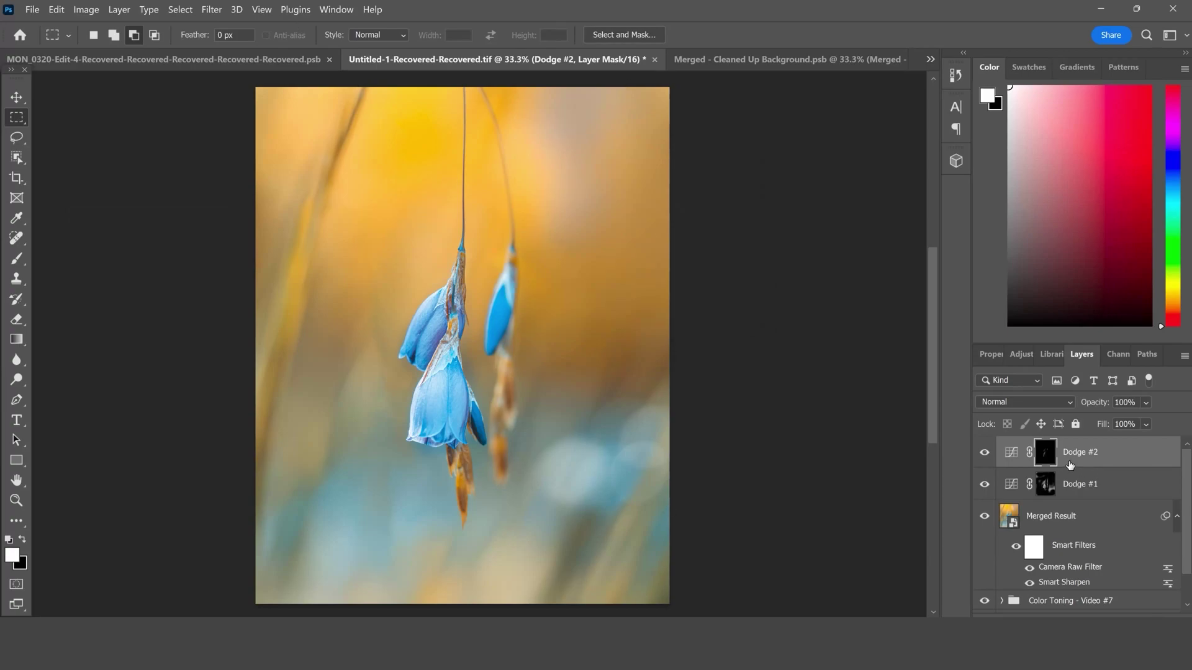
Lower the opacity of the Dodge #2 layer to 88%.
left_click(1146, 403)
left_click_drag(1181, 422, 1144, 429)
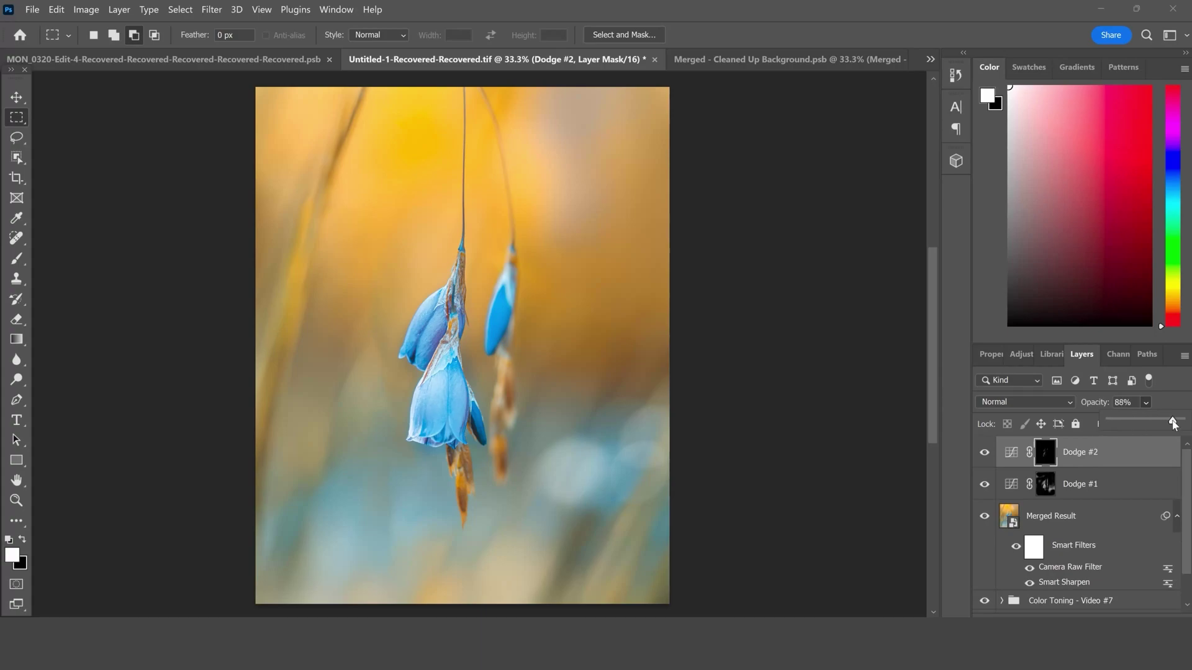
left_click_drag(1176, 423, 1179, 422)
left_click(1166, 421)
left_click_drag(1168, 421, 1173, 421)
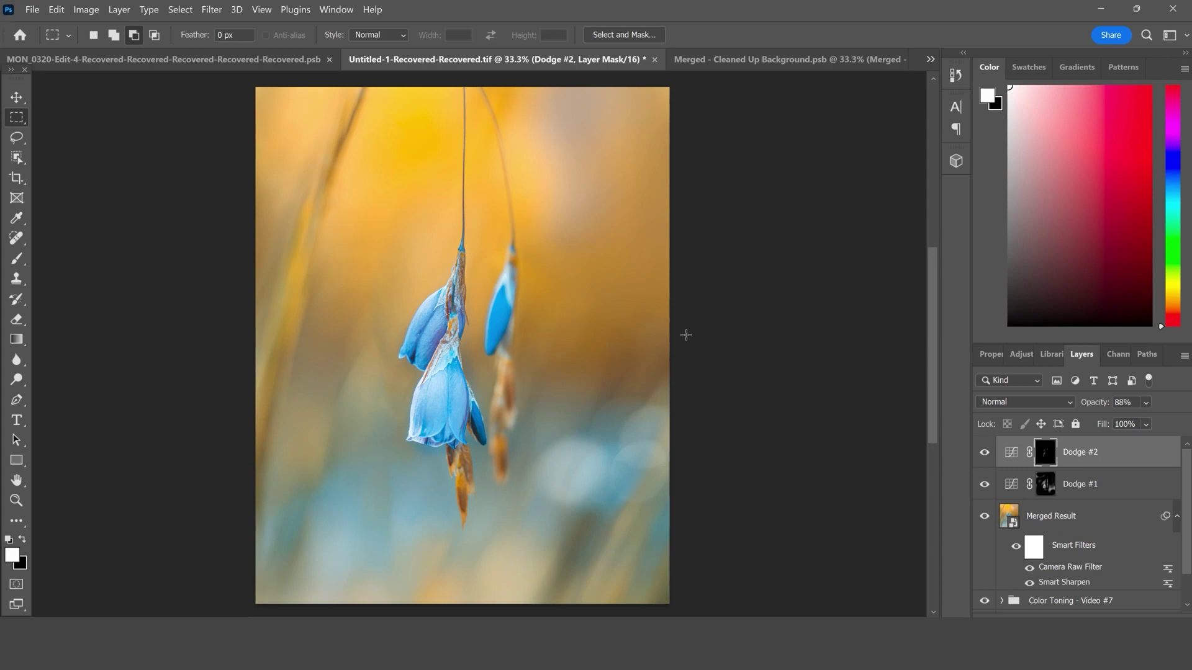
Group the Dodge #2, Dodge #1 and Merged Result layers under the name "Details and Dodging and Burning".
left_click(1133, 487)
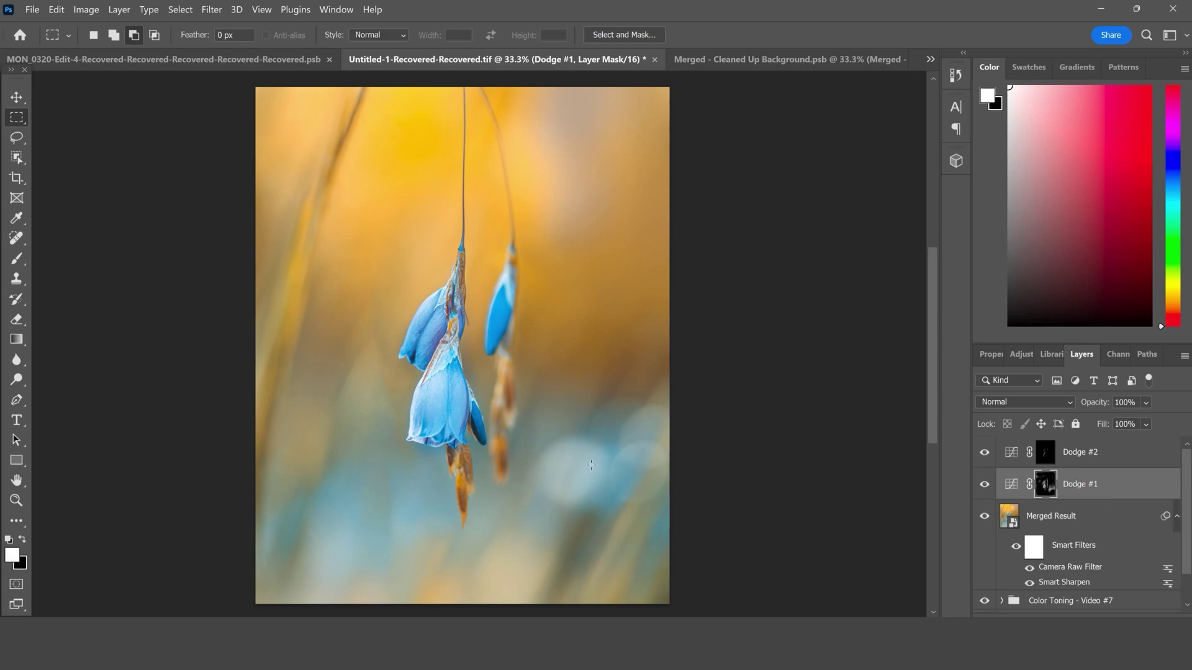
left_click(1081, 463)
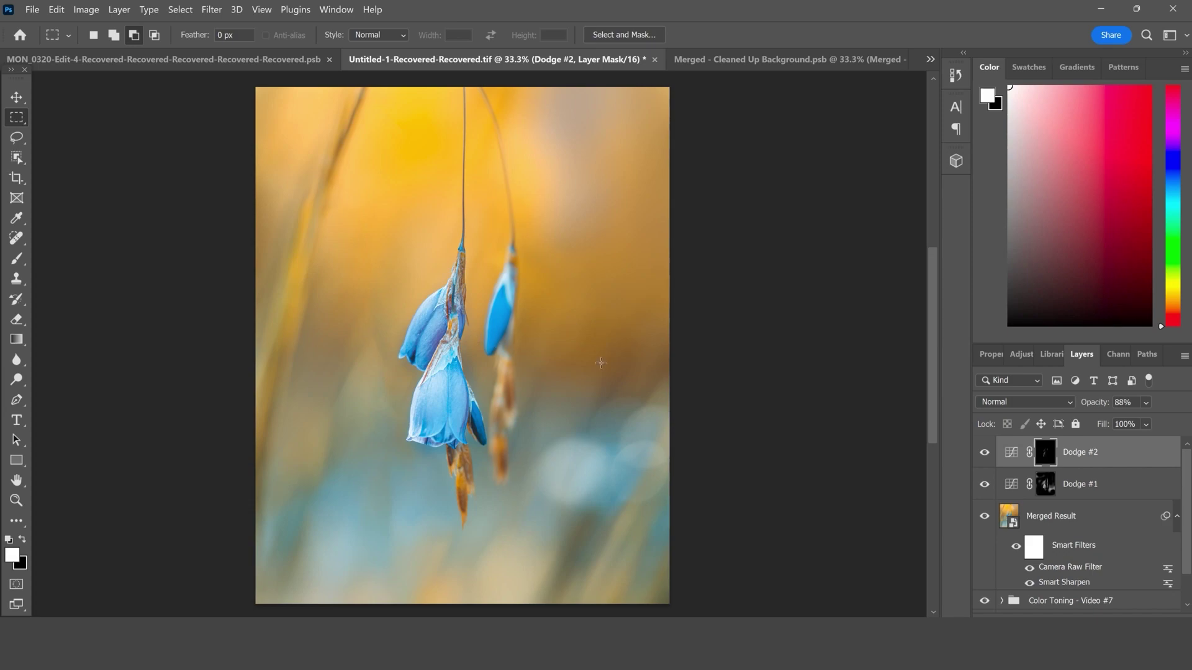
left_click(1061, 519, "shift")
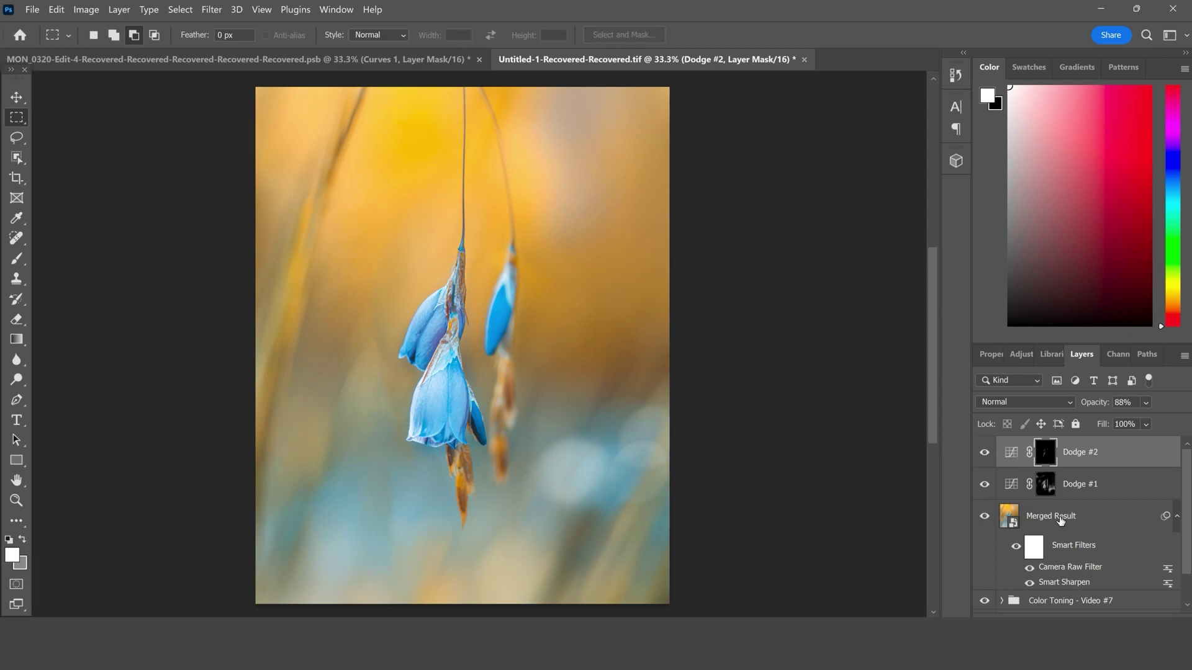
right_click(1060, 519)
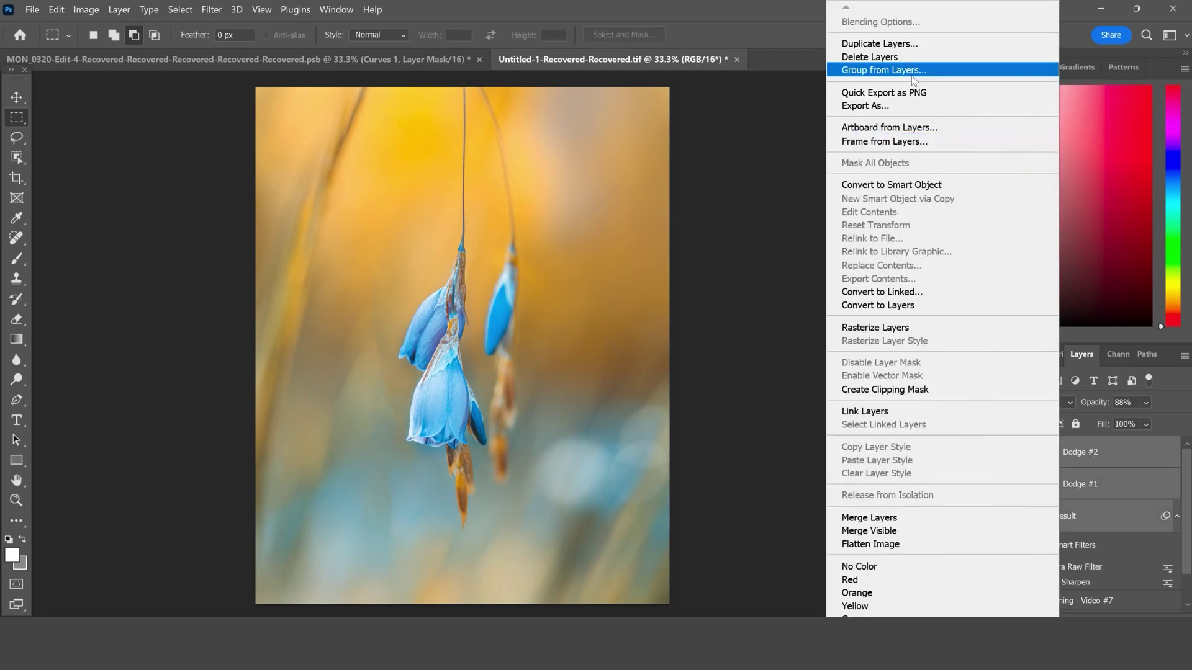
left_click(881, 70)
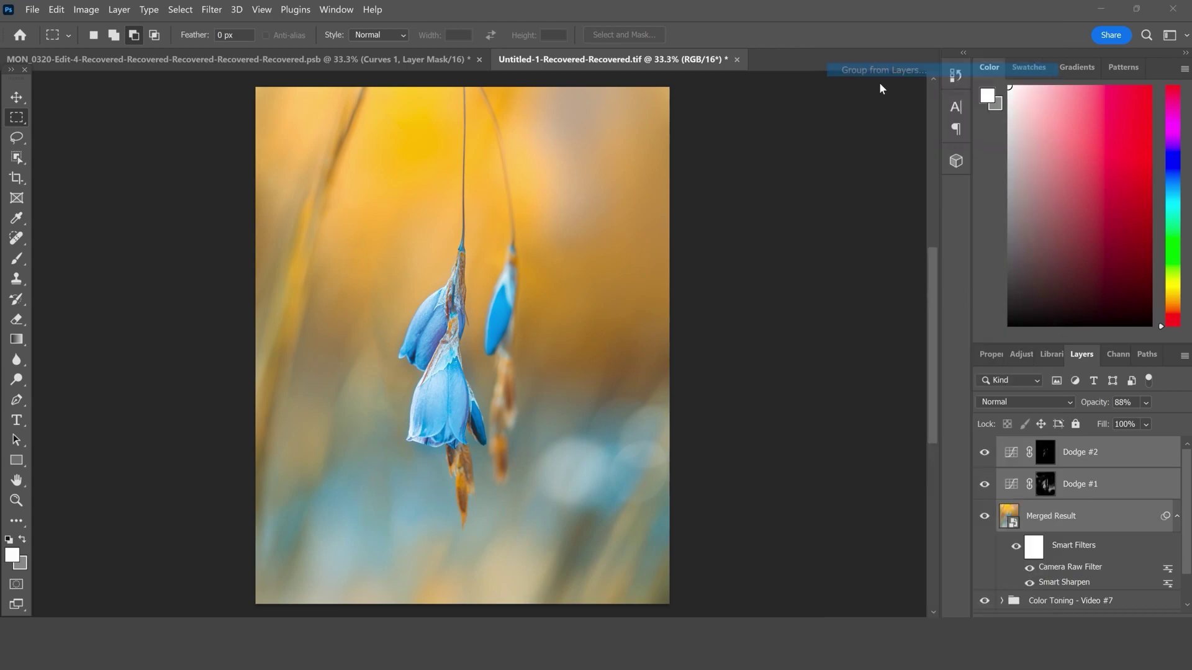
key("BackSpace")
type("Details and Dodge")
key("BackSpace")
type("ing and Burning")
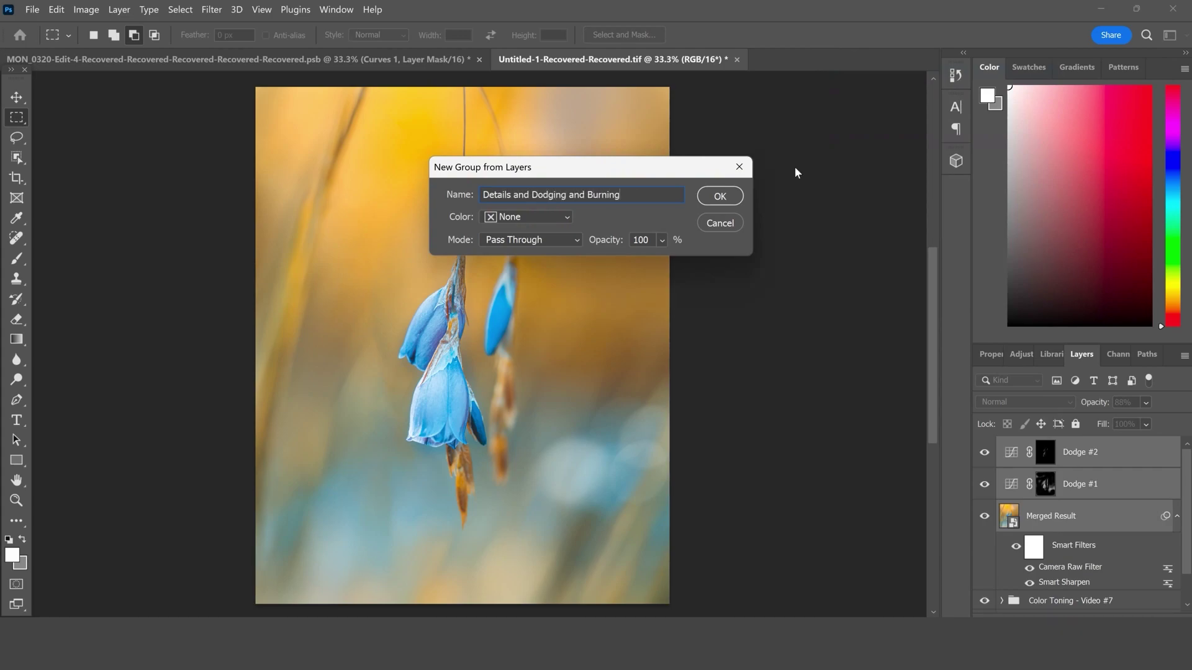
left_click(731, 204)
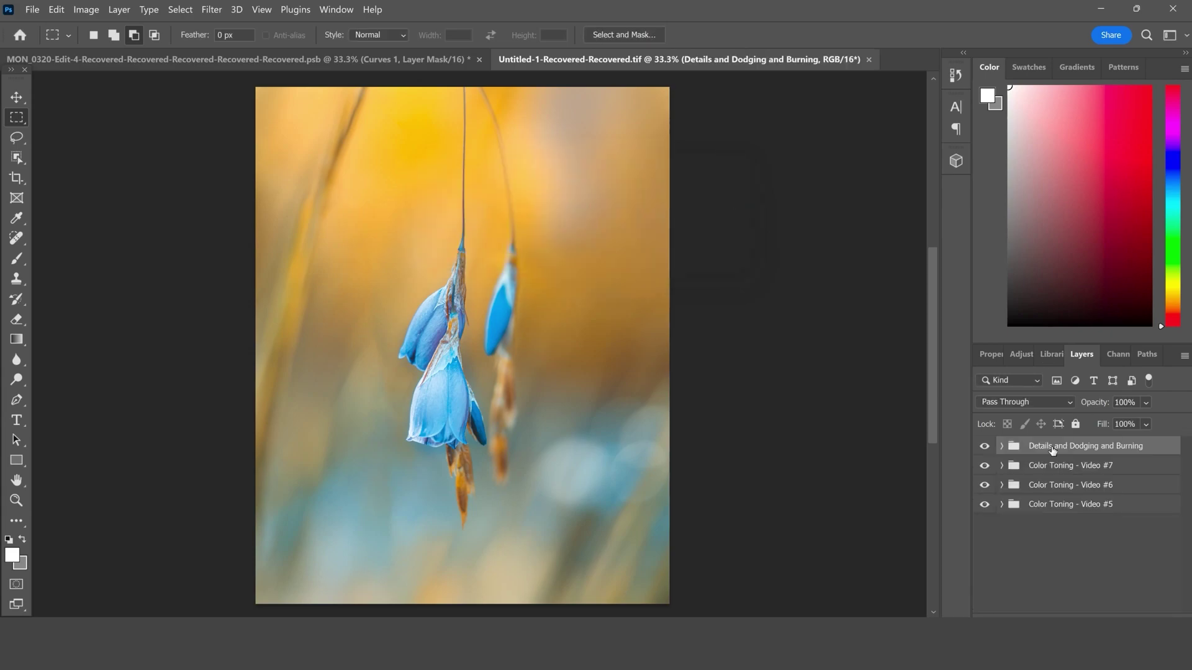
Add a new layer named "Burn #1" above Dodge #2 inside the Details and Dodging and Burning group, with Overlay blending.
left_click(1002, 447)
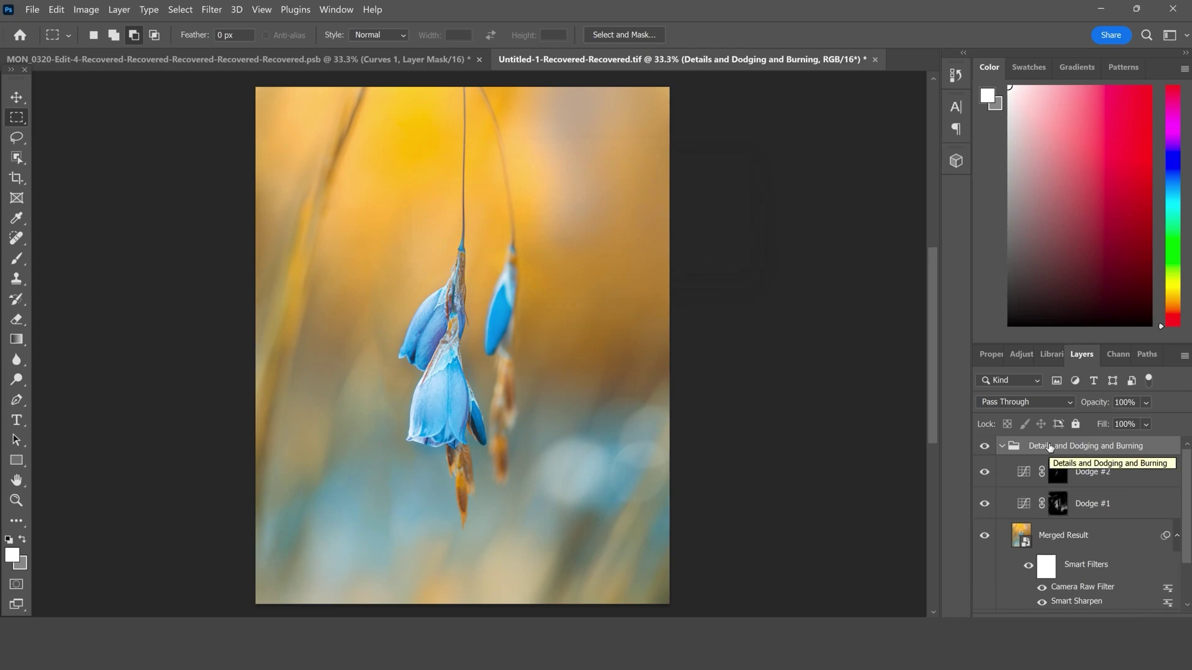
right_click(1050, 447)
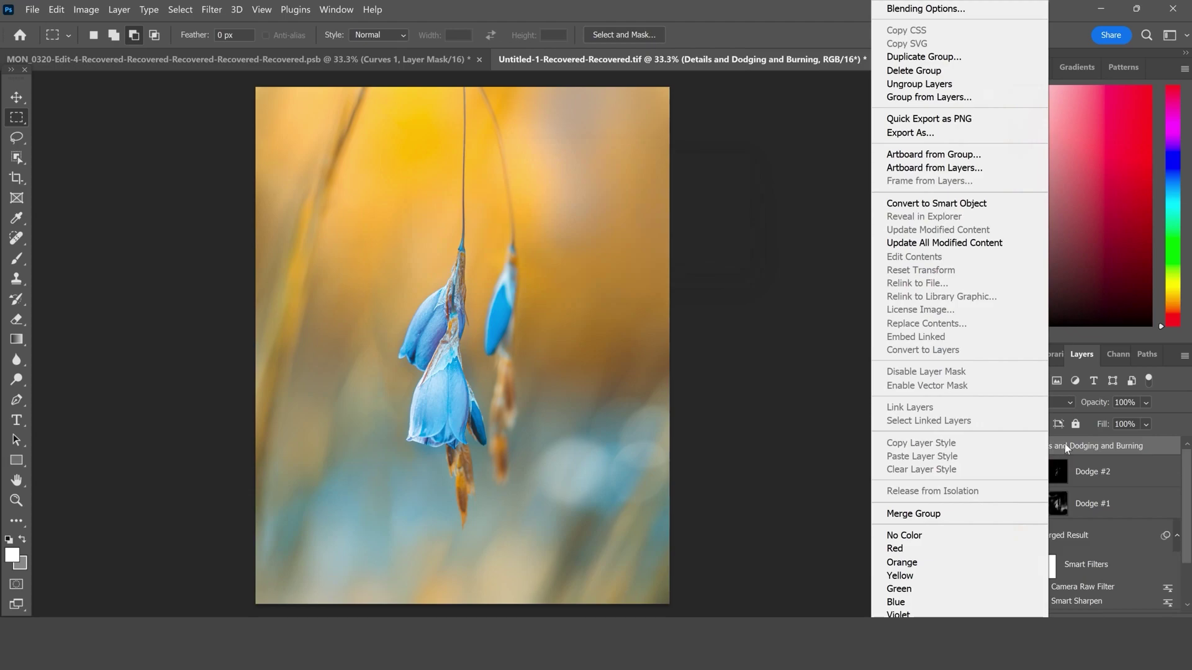
key("Escape")
left_click(118, 10)
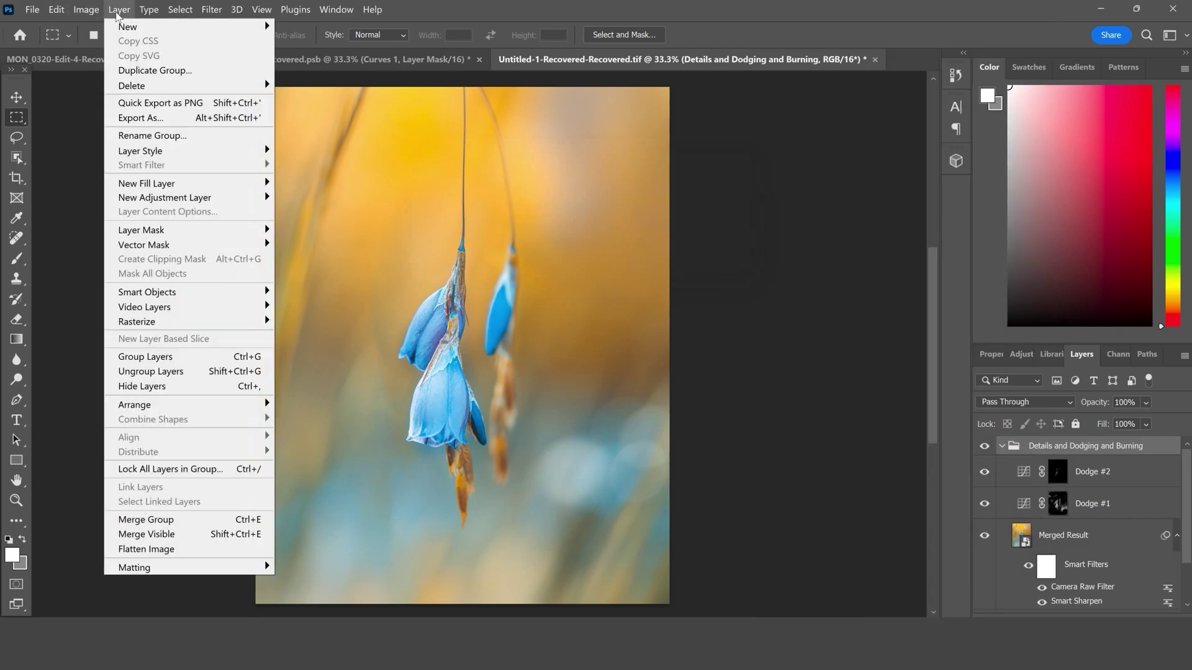
mouse_move(128, 27)
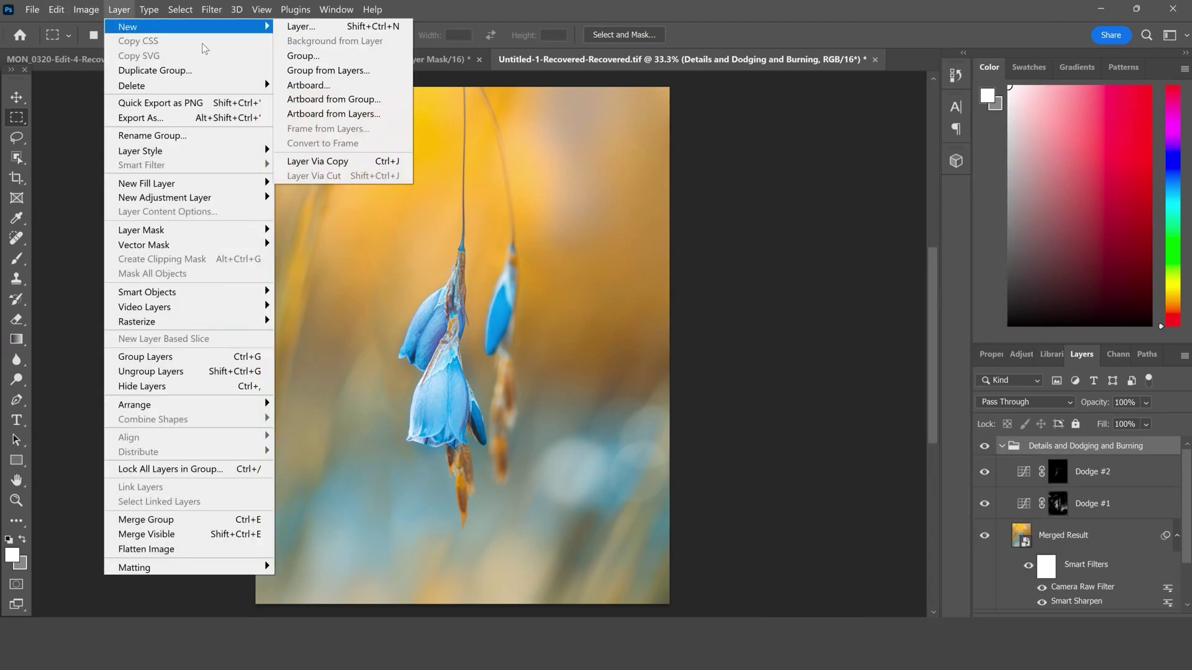
left_click(335, 36)
type("Burn #1")
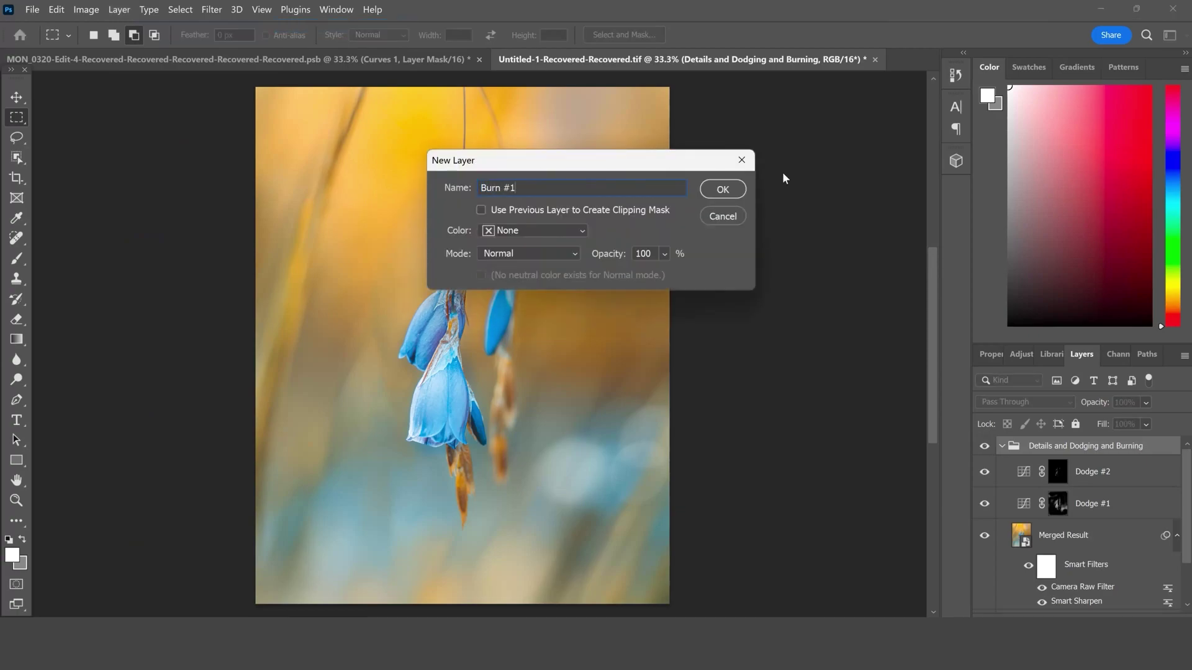
left_click(730, 194)
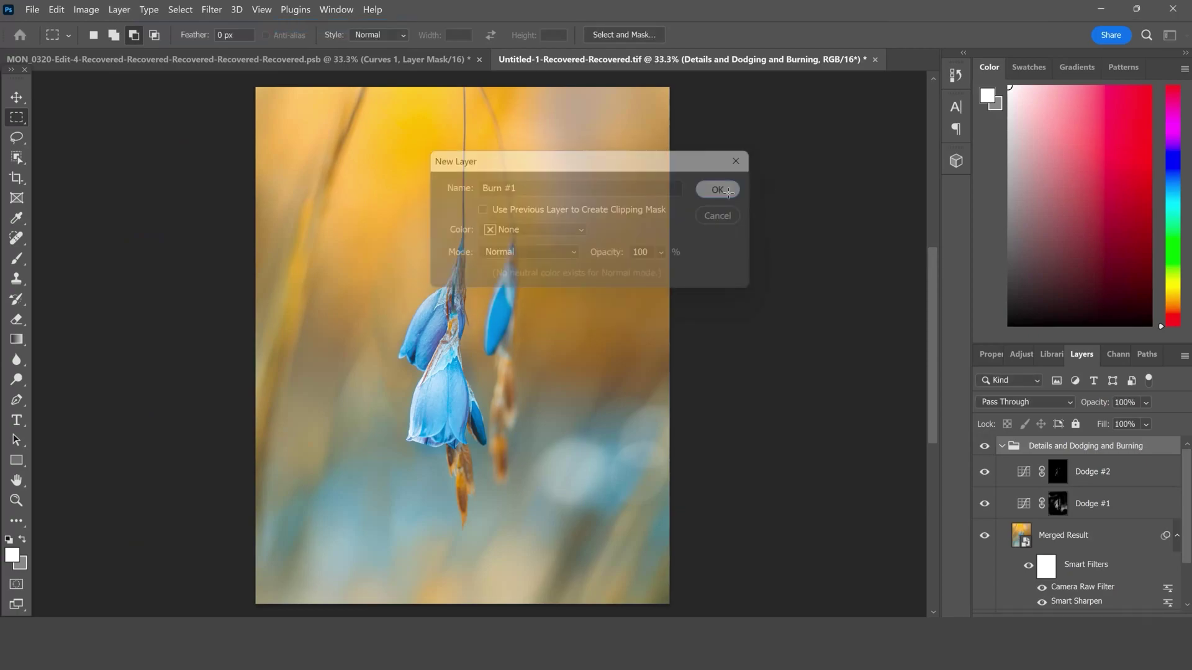
left_click(1023, 405)
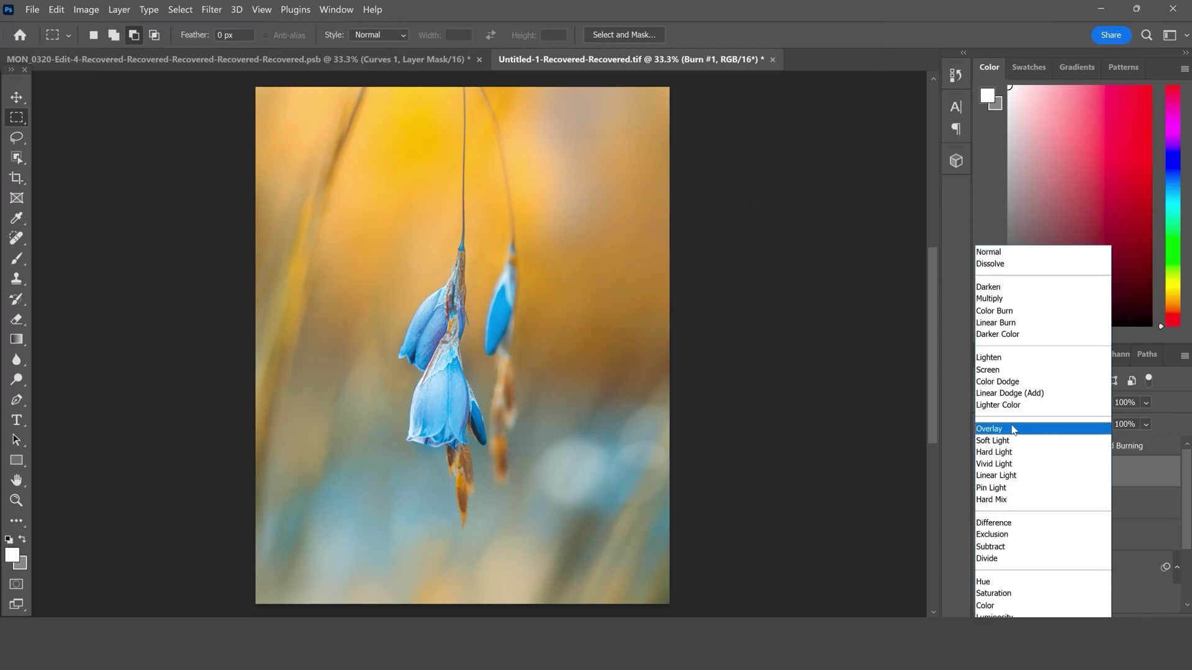
left_click(1012, 429)
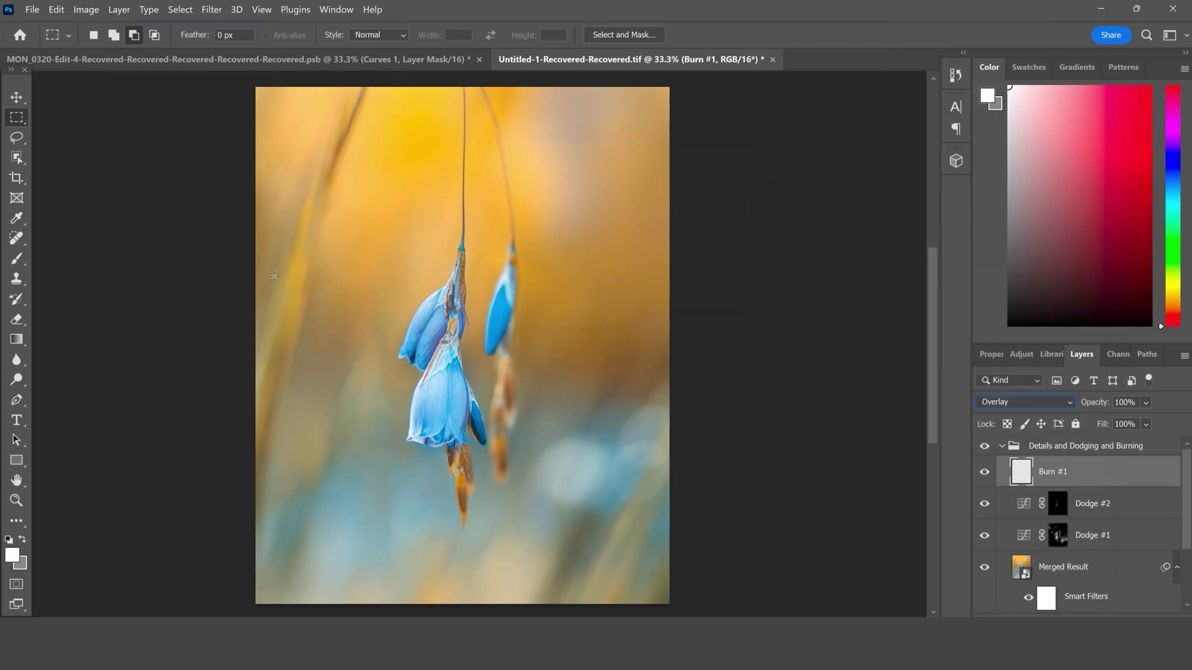
Set up the Brush tool with a black (000000) foreground colour and 10% opacity and flow.
left_click(17, 258)
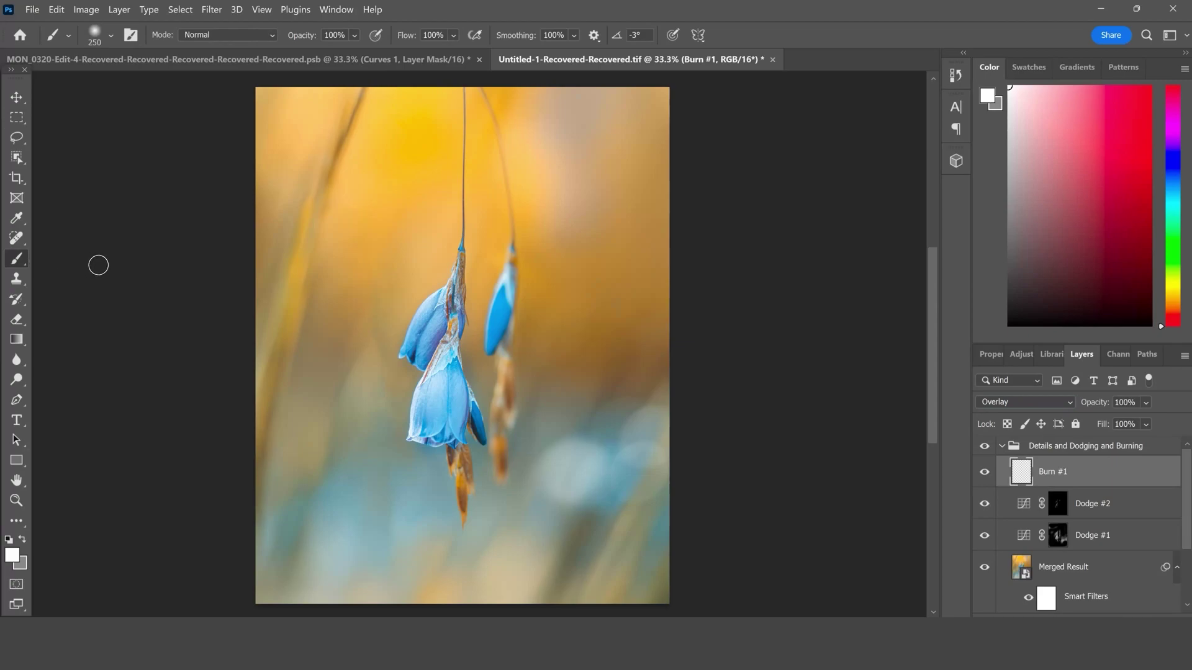
left_click(14, 560)
left_click_drag(404, 322, 369, 347)
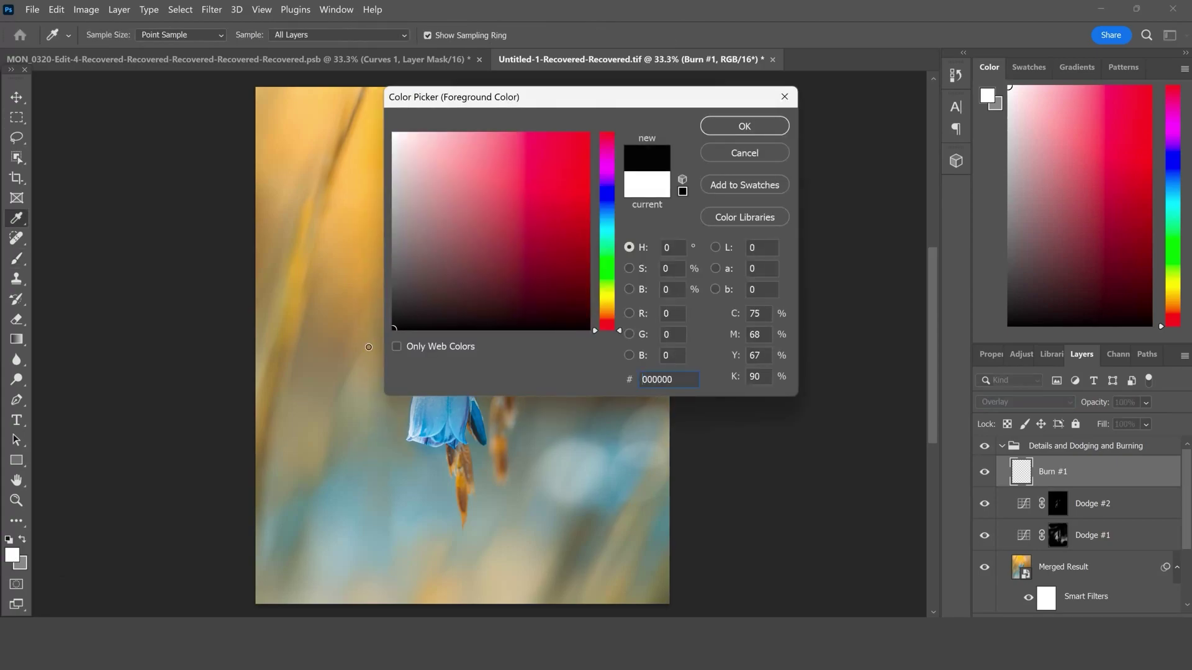
left_click(734, 127)
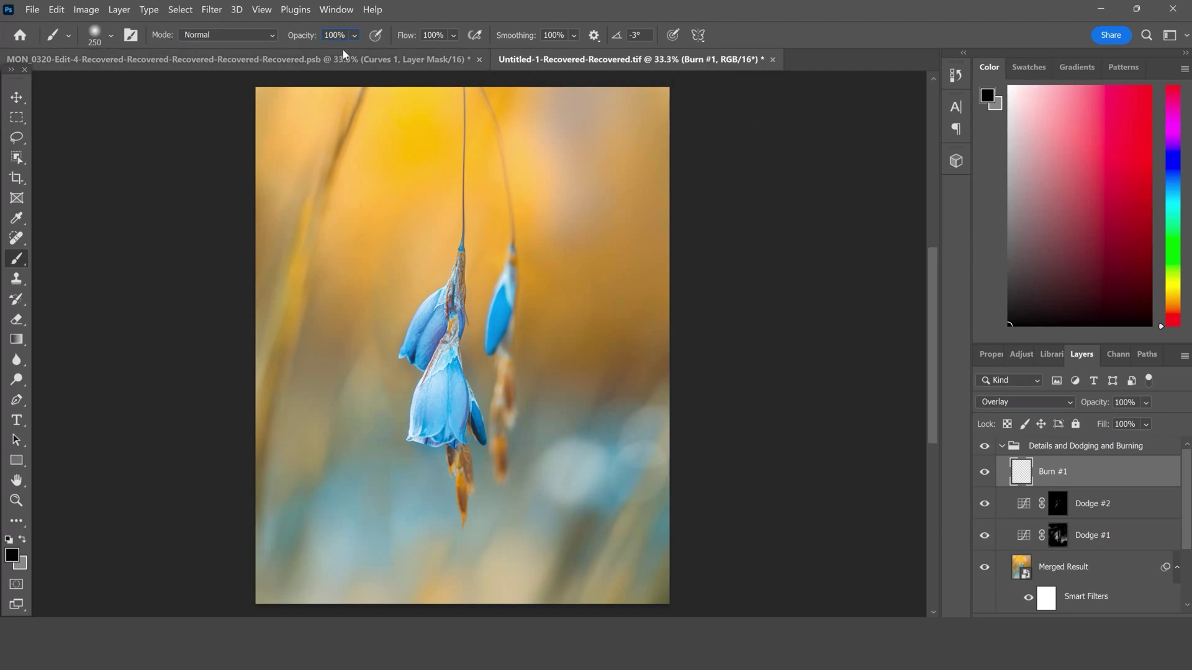
key("1")
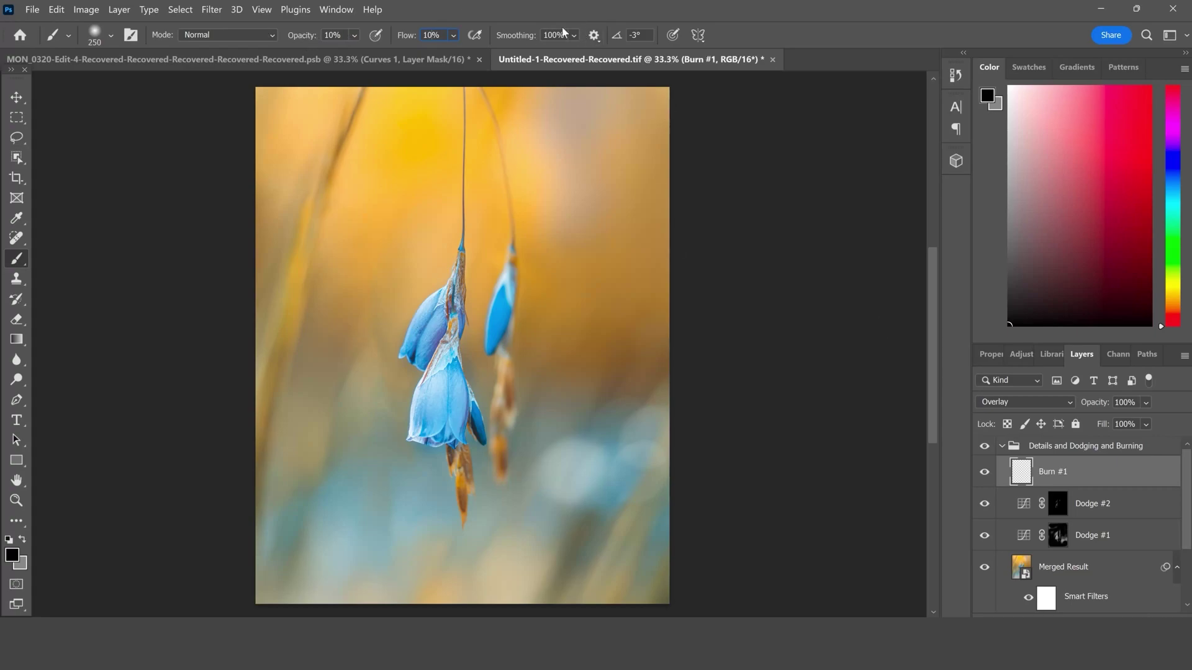
Adjust the brush tip and reduce its size to 150 for the Burn #1 layer.
left_click(110, 36)
left_click_drag(155, 85, 158, 86)
left_click(762, 12)
key("bracketleft")
key("bracketleft")
Add a new layer named "Burn #2" above Burn #1 with Overlay blending, and reduce the brush size to 100.
left_click(117, 10)
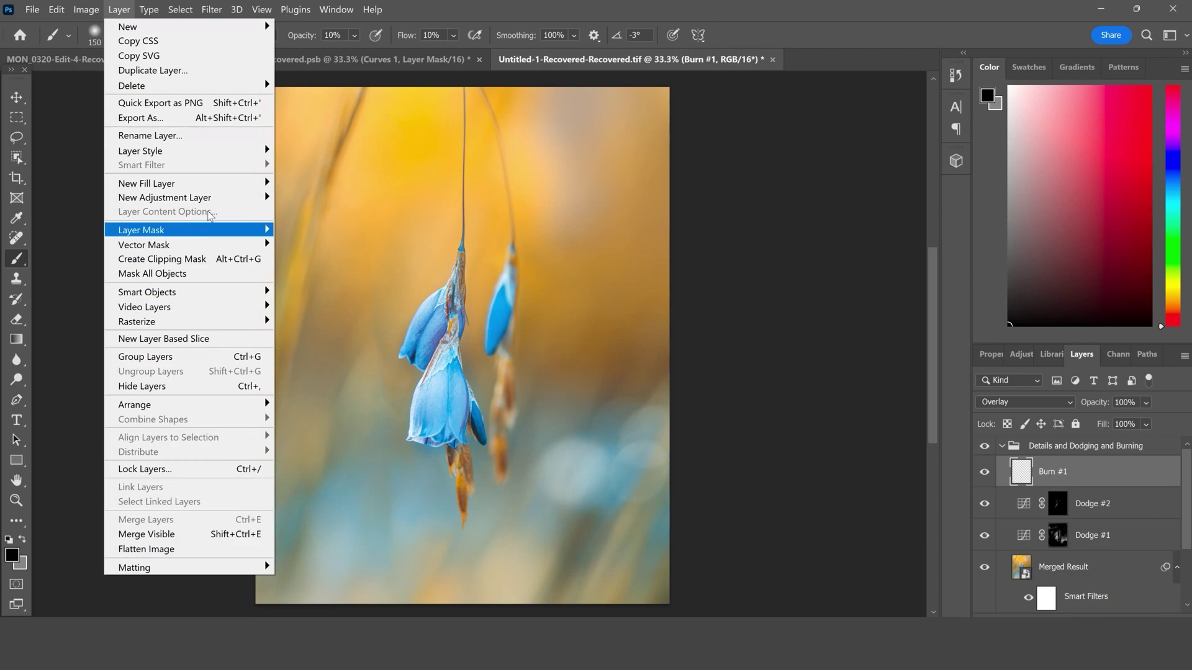
mouse_move(205, 26)
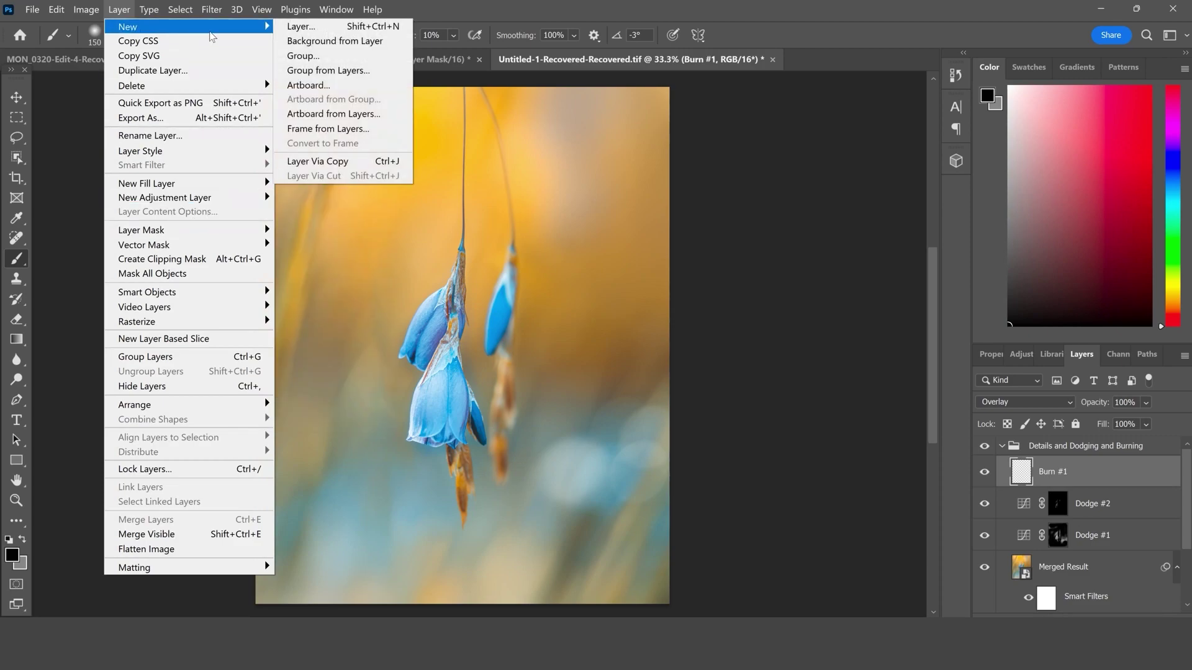
left_click(301, 26)
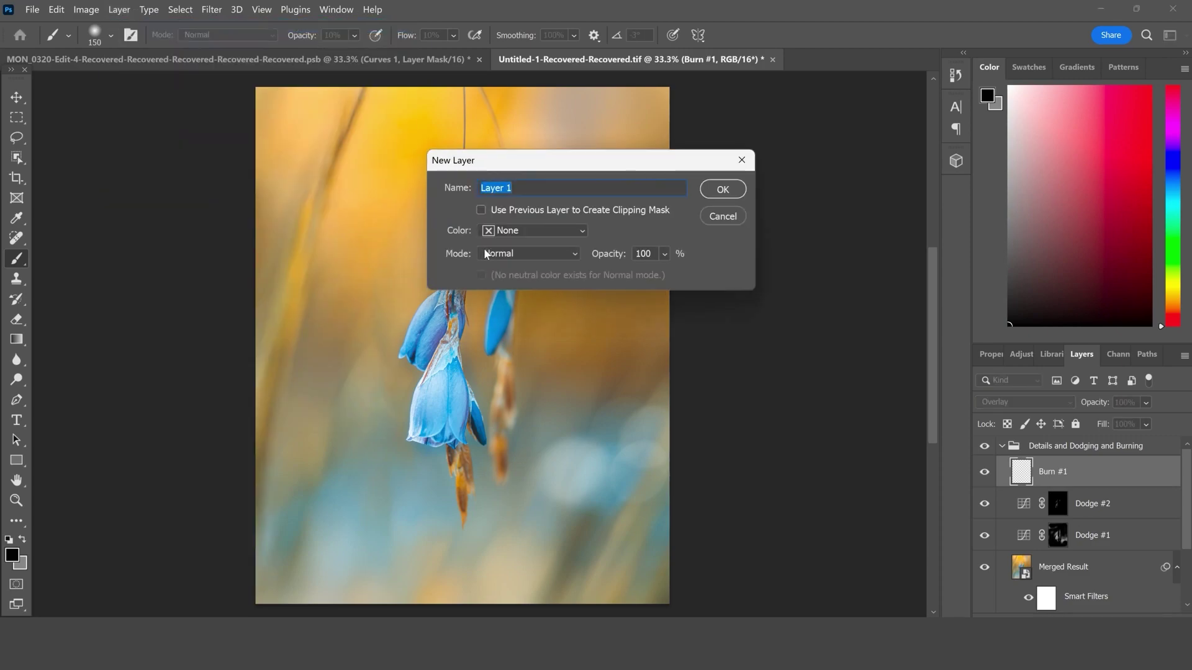
type("Burn #2")
left_click(739, 196)
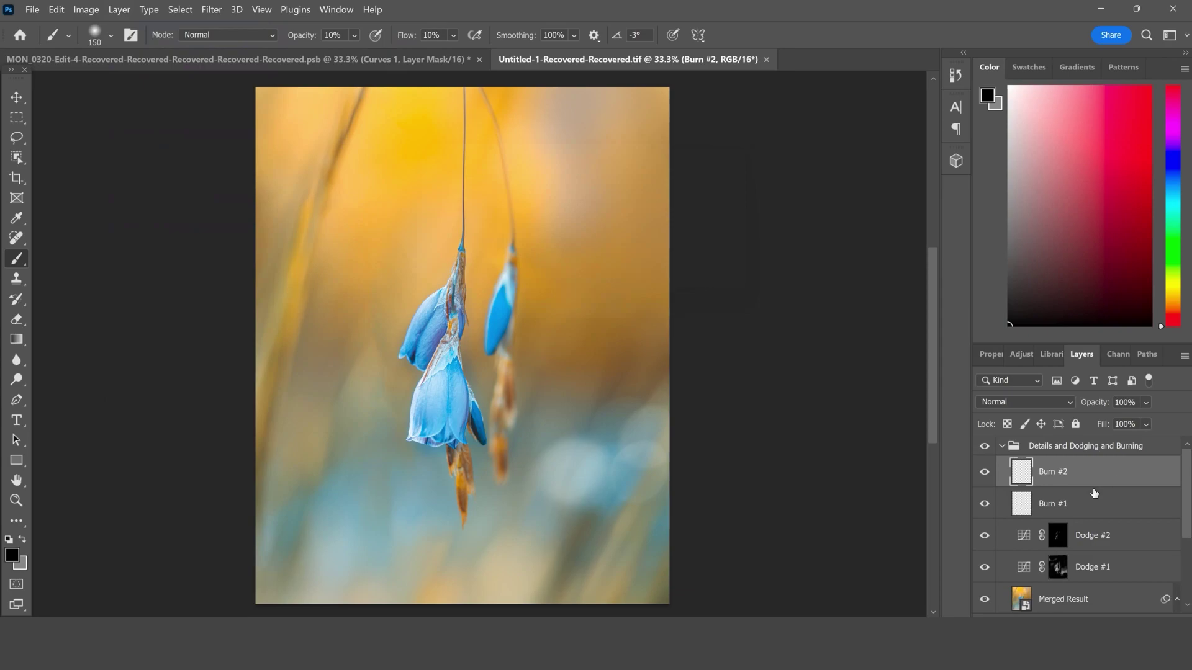
left_click(1023, 399)
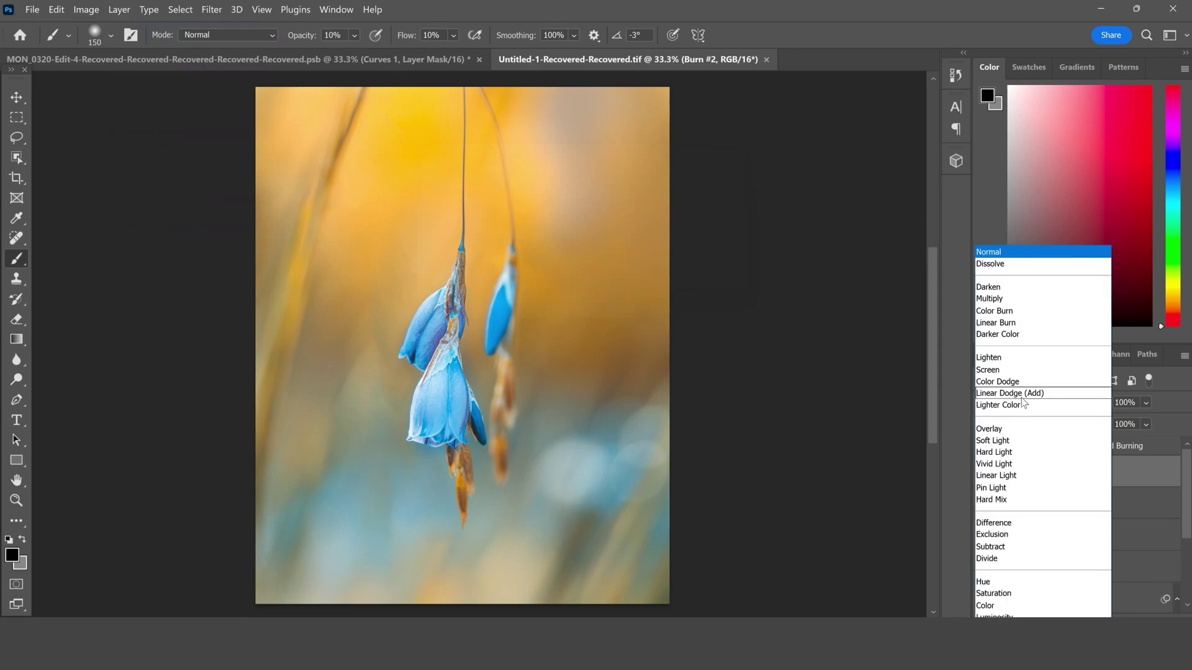
left_click(989, 430)
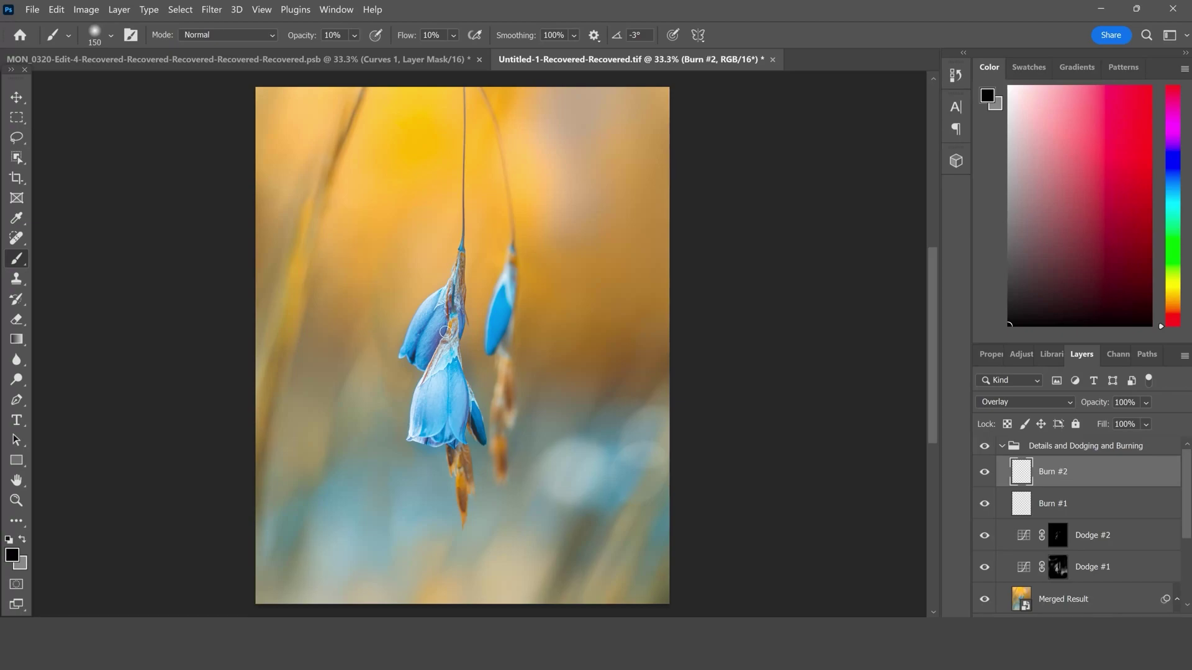
key("bracketleft")
Add a new layer named "Dodge #3" above Burn #2, keeping Normal mode and 100% opacity.
left_click(115, 8)
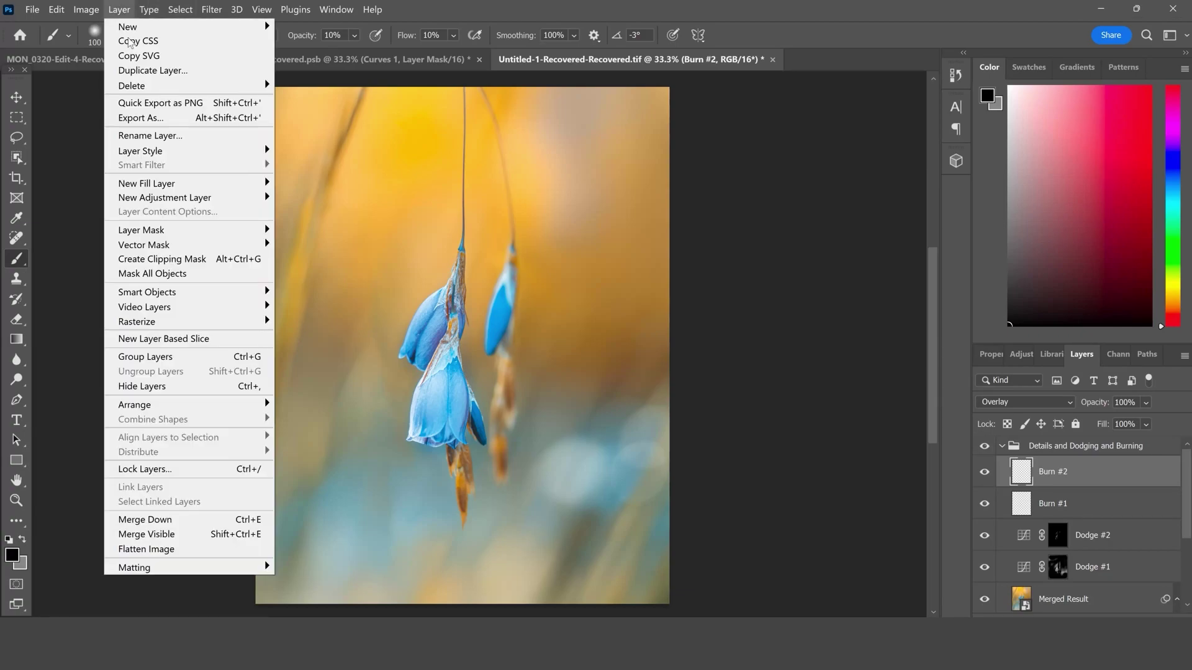
mouse_move(186, 26)
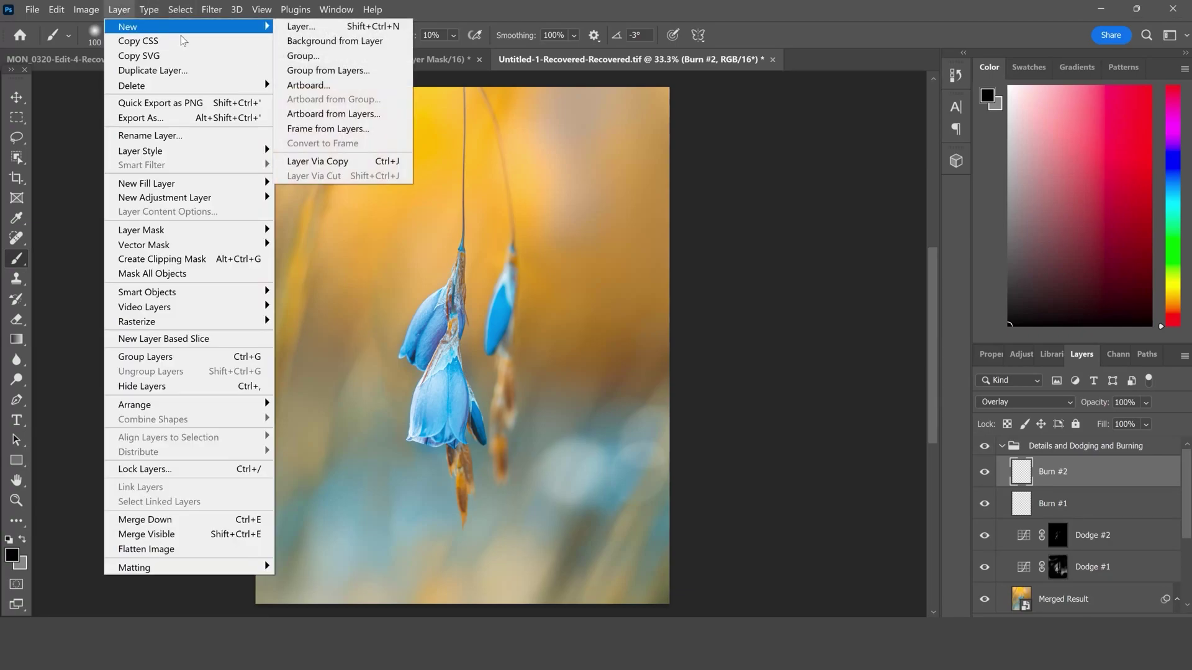
left_click(323, 32)
type("Dodge #")
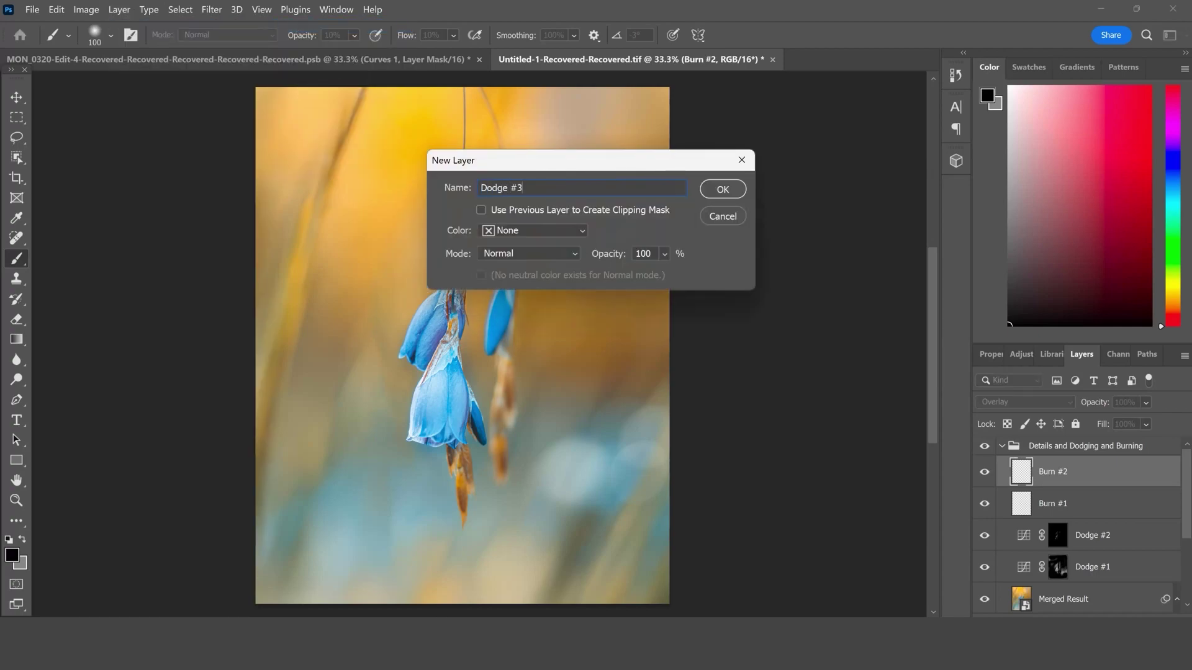
type("3")
left_click(710, 187)
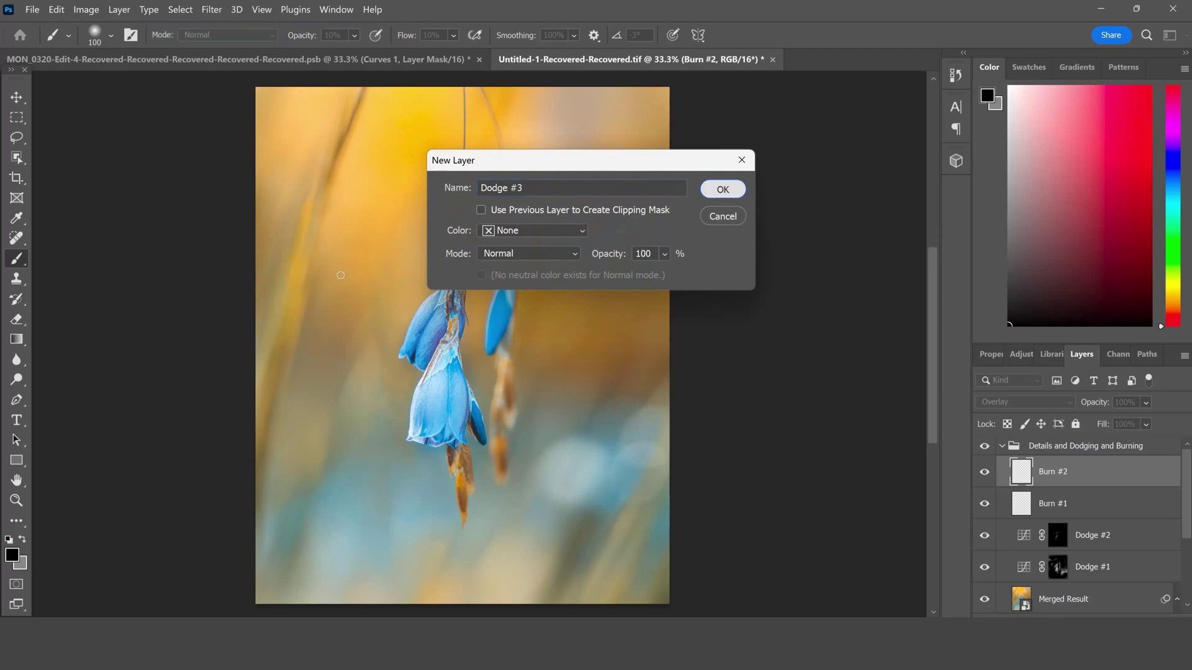
Change the foreground colour to white (ffffff) and enlarge the brush to size 250 for the Dodge #3 layer.
key("i")
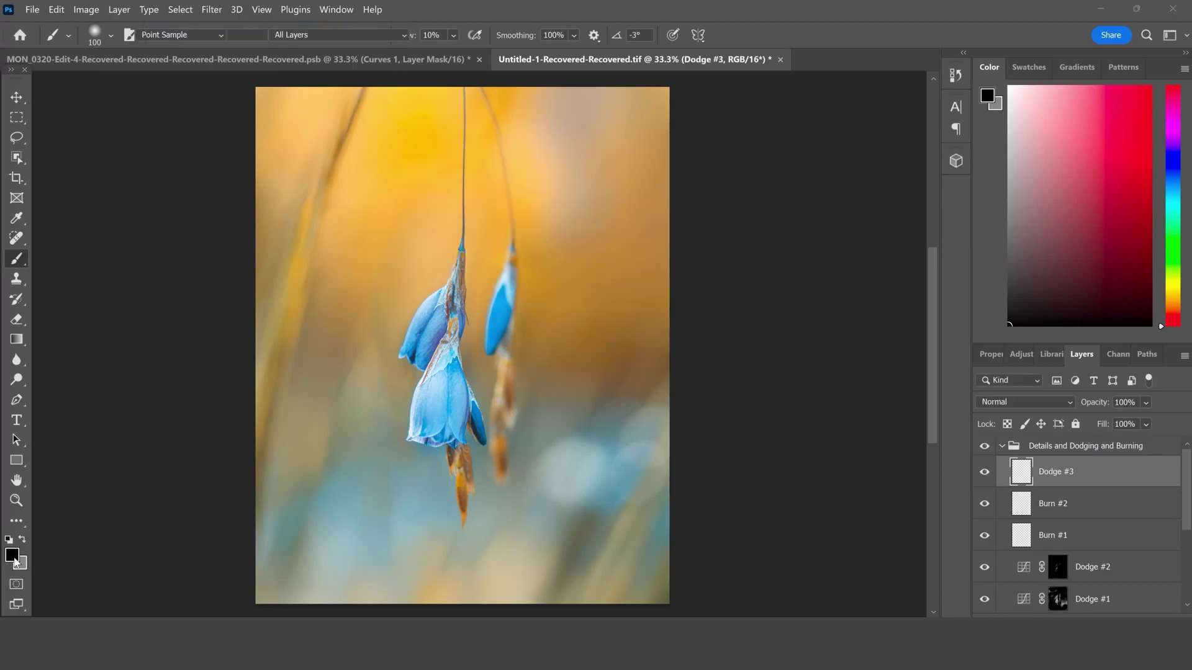
left_click(13, 558)
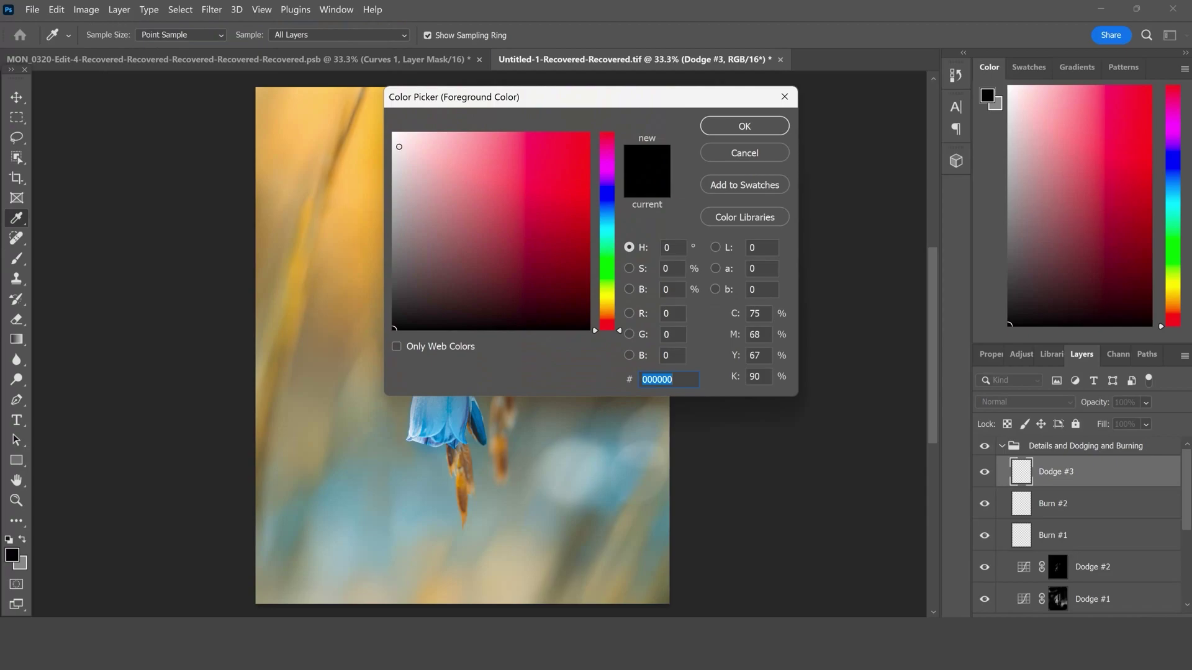
left_click(394, 134)
left_click(728, 130)
key("b")
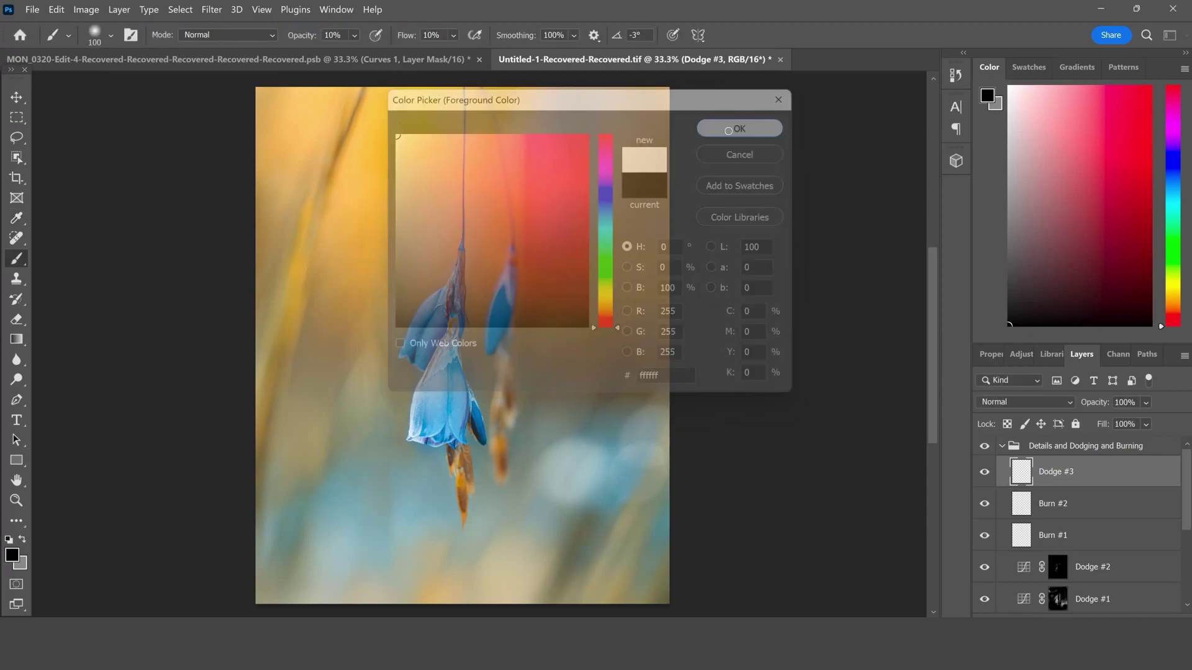
key("bracketright")
key("bracketright")
key("bracketright")
key("bracketright")
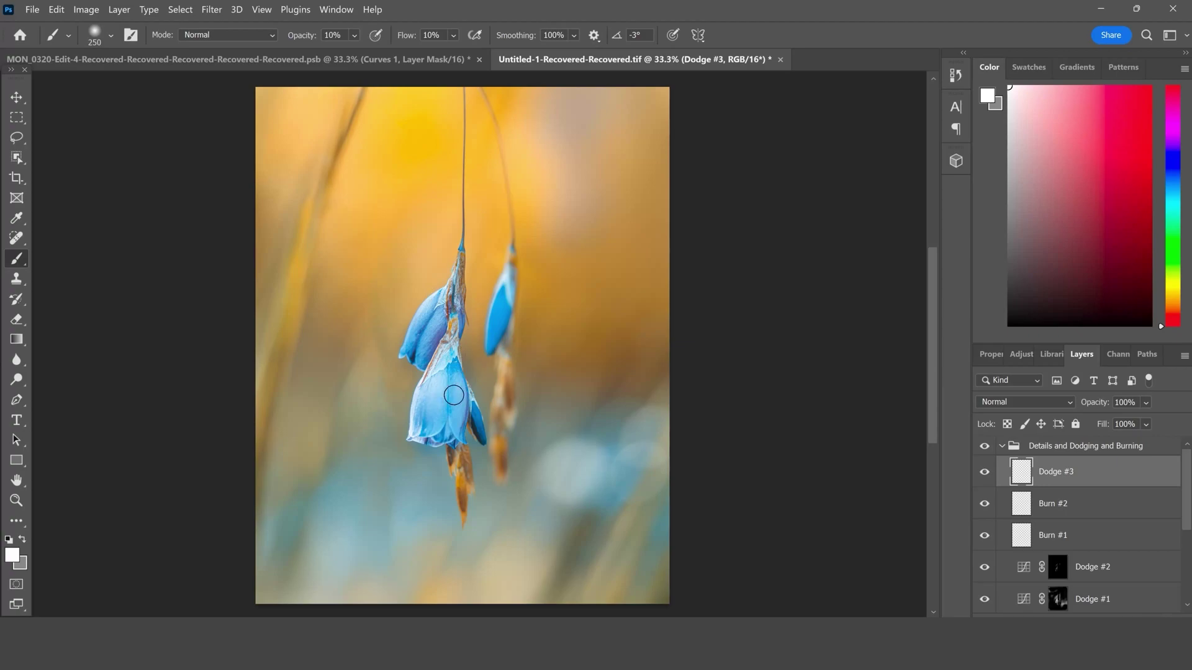
Reduce the white brush to size 100 for finer dodging on the Dodge #3 layer.
key("bracketleft")
key("bracketleft")
key("bracketleft")
key("bracketleft")
key("bracketleft")
scroll(335, 420, "up", 1)
Add a new layer named "Dodge #4" above Dodge #3, keeping Normal mode and 100% opacity.
left_click(119, 10)
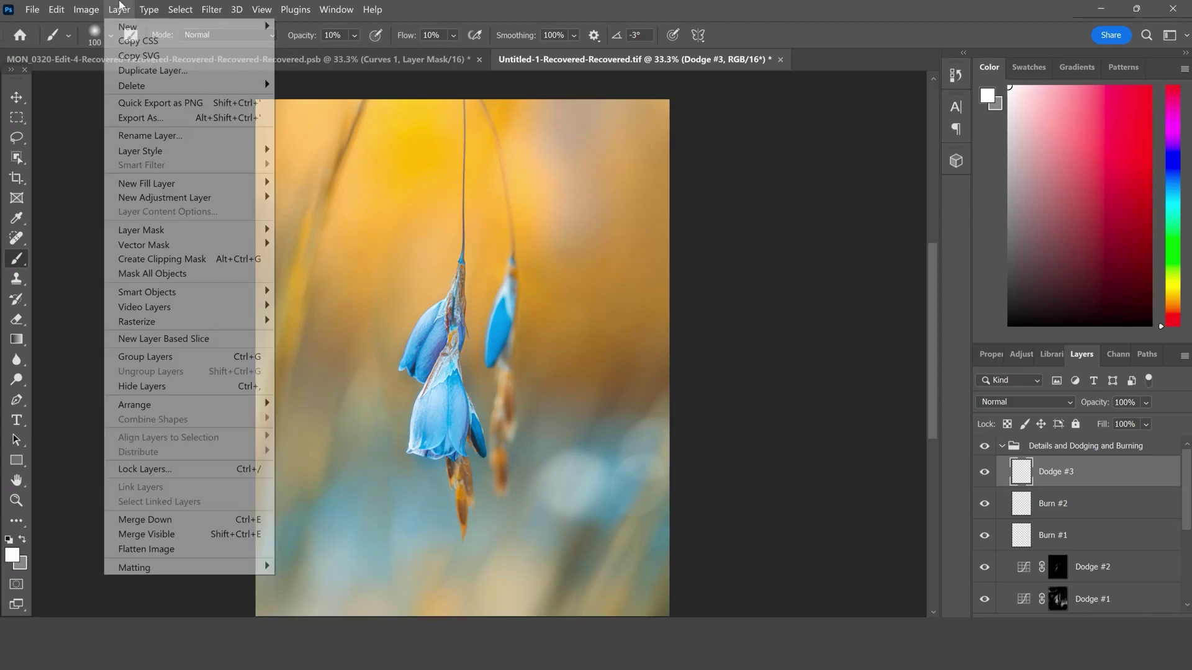
mouse_move(117, 26)
left_click(297, 26)
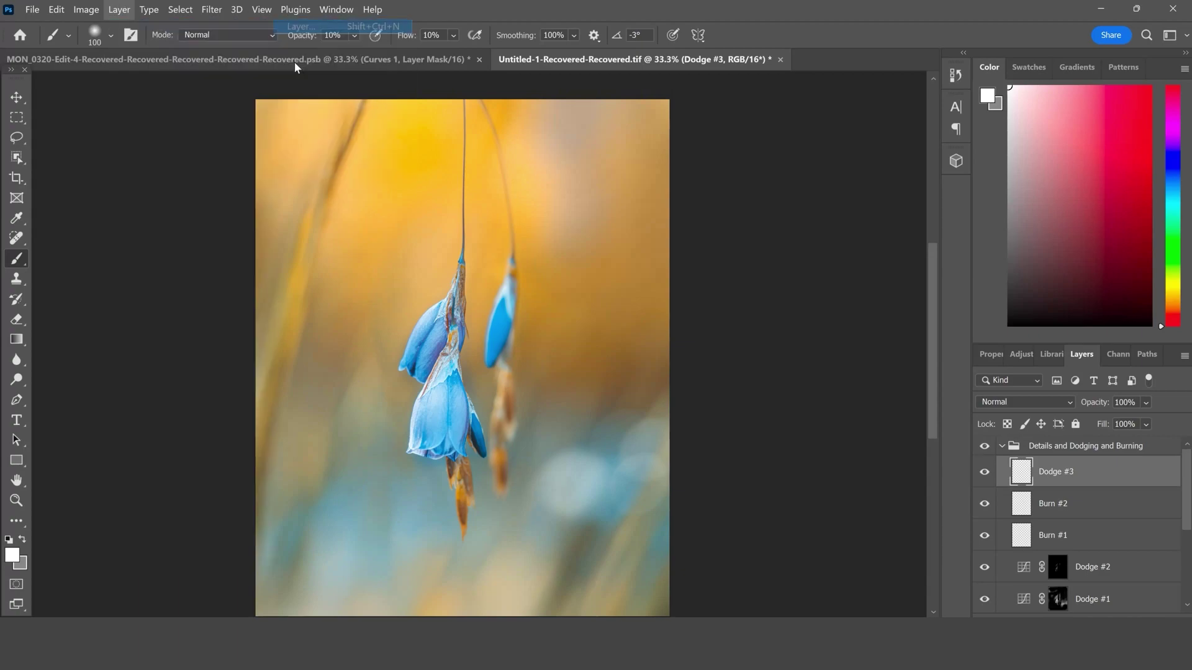
type("dodge")
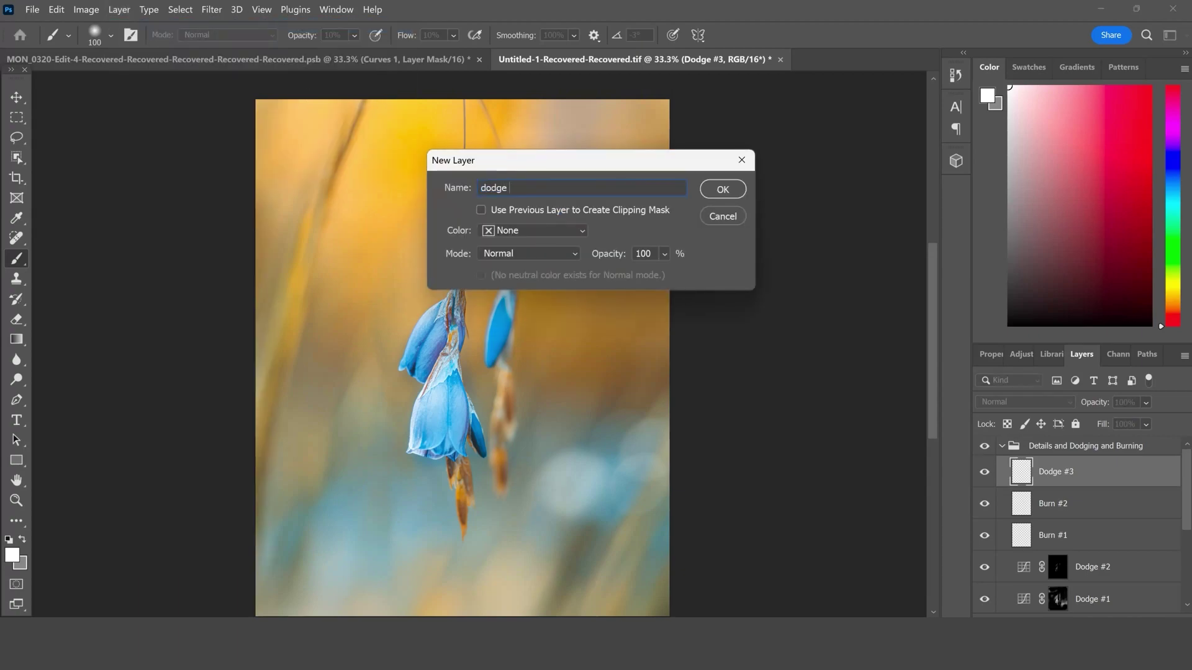
type(" #4")
key("Home")
key("Delete")
type("D")
left_click(731, 195)
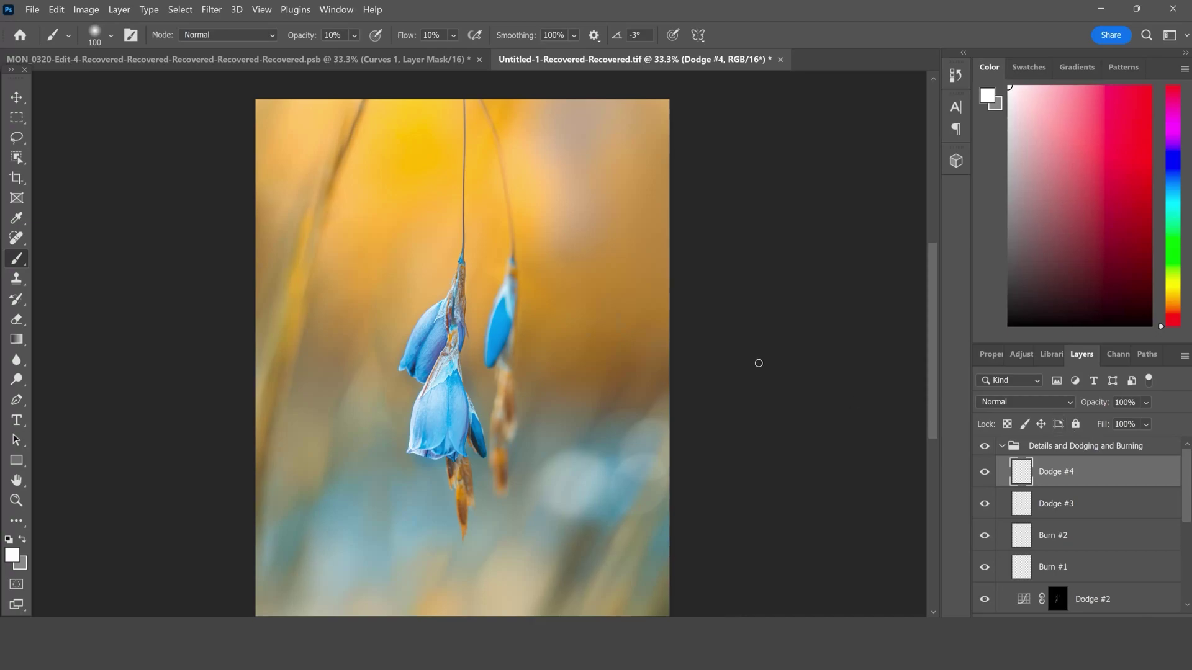
Lower the opacity of the Dodge #1 layer to 90%.
left_click(571, 302, "ctrl")
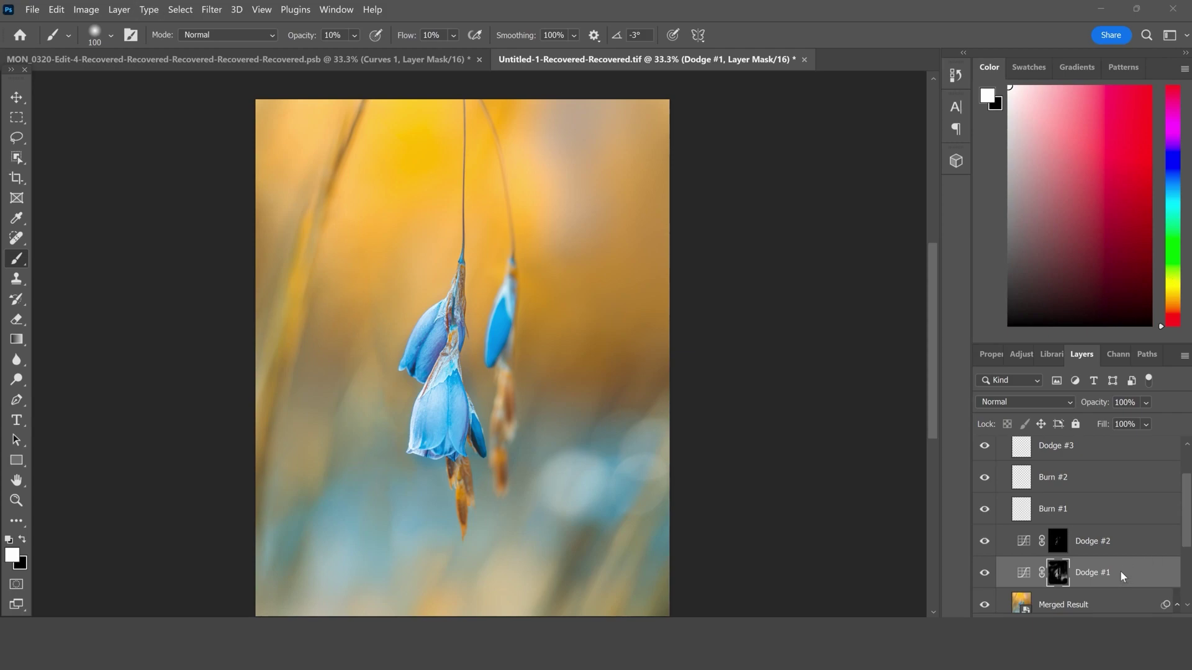
left_click(1146, 402)
left_click_drag(1182, 422, 1174, 421)
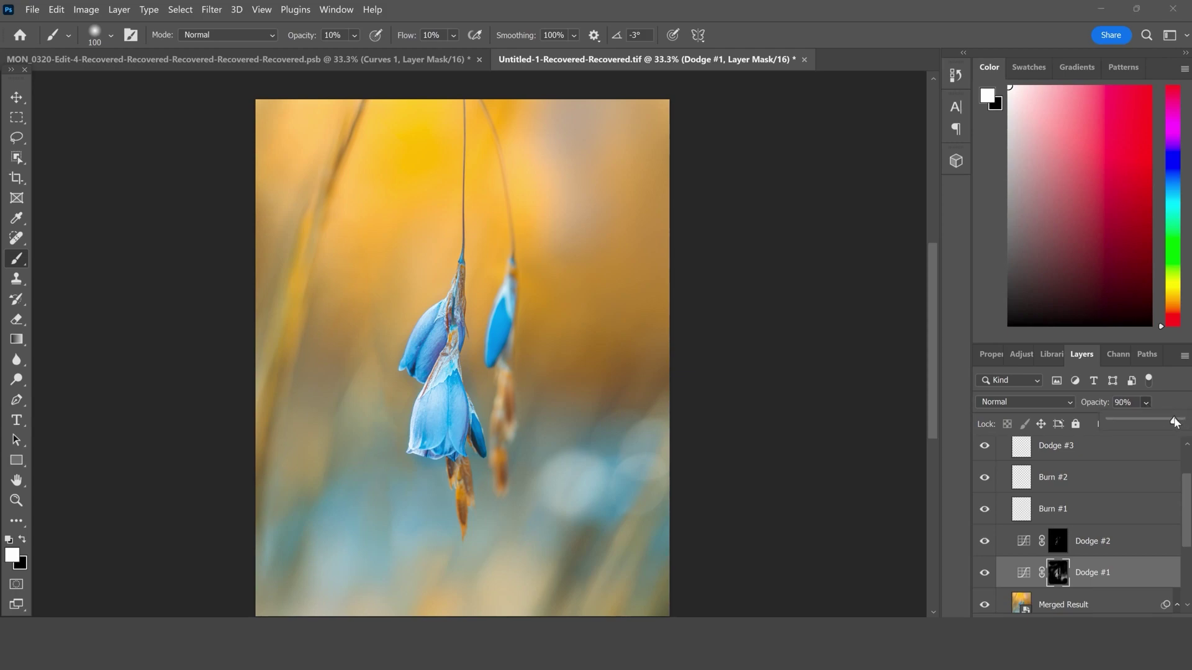
left_click(1175, 405)
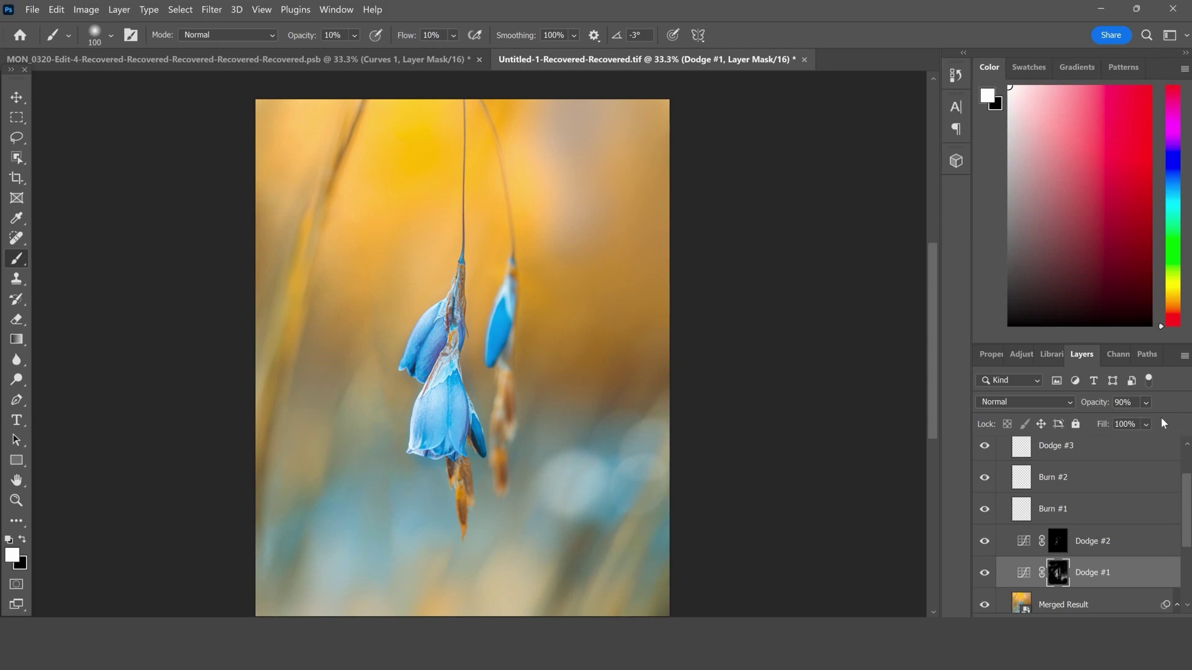
Collapse the Details and Dodging and Burning group and toggle its visibility to compare the image with and without it.
scroll(1124, 499, "up", 2)
scroll(1123, 499, "down", 1)
scroll(1038, 495, "up", 1)
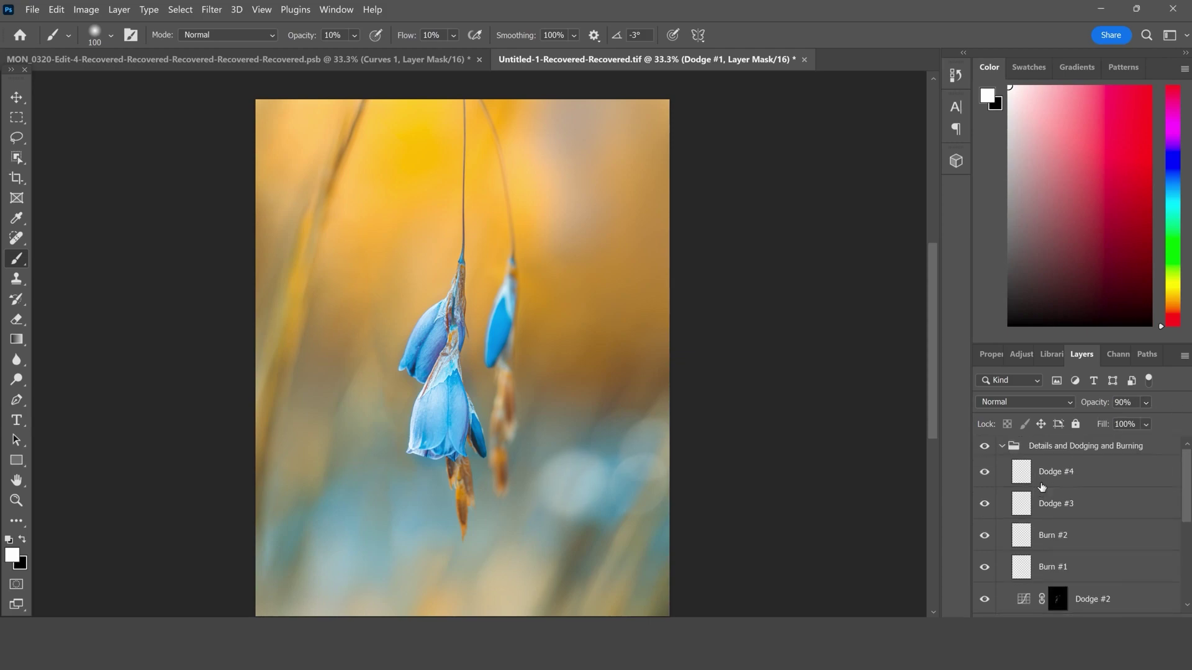
left_click(1002, 447)
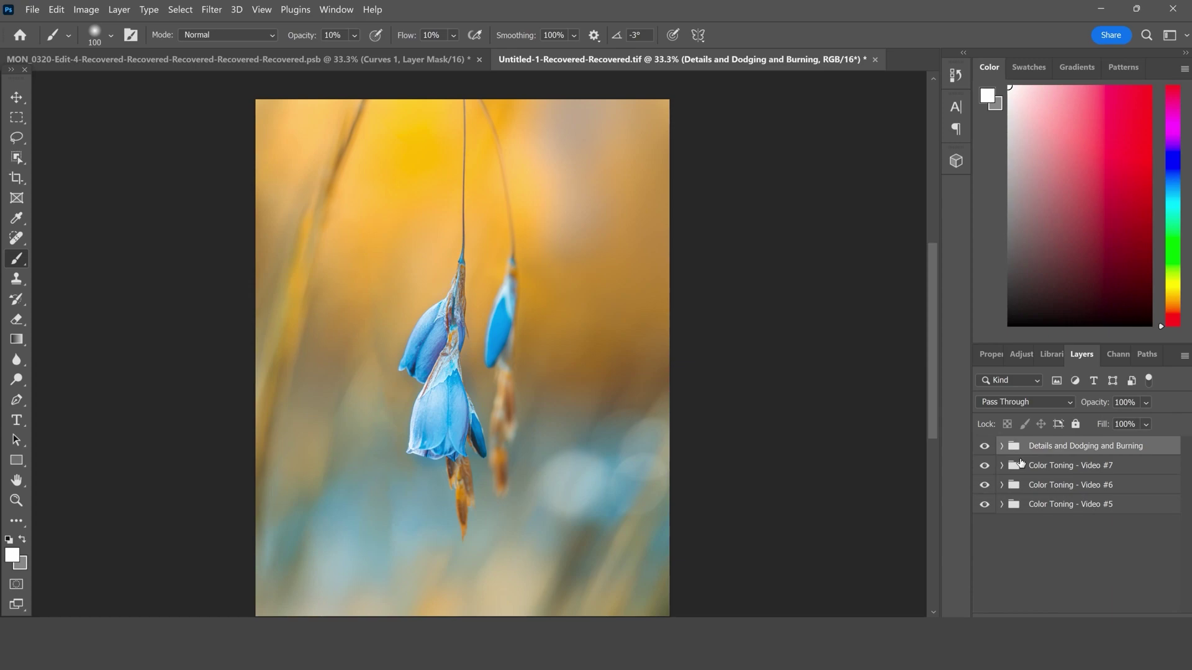
left_click(985, 447)
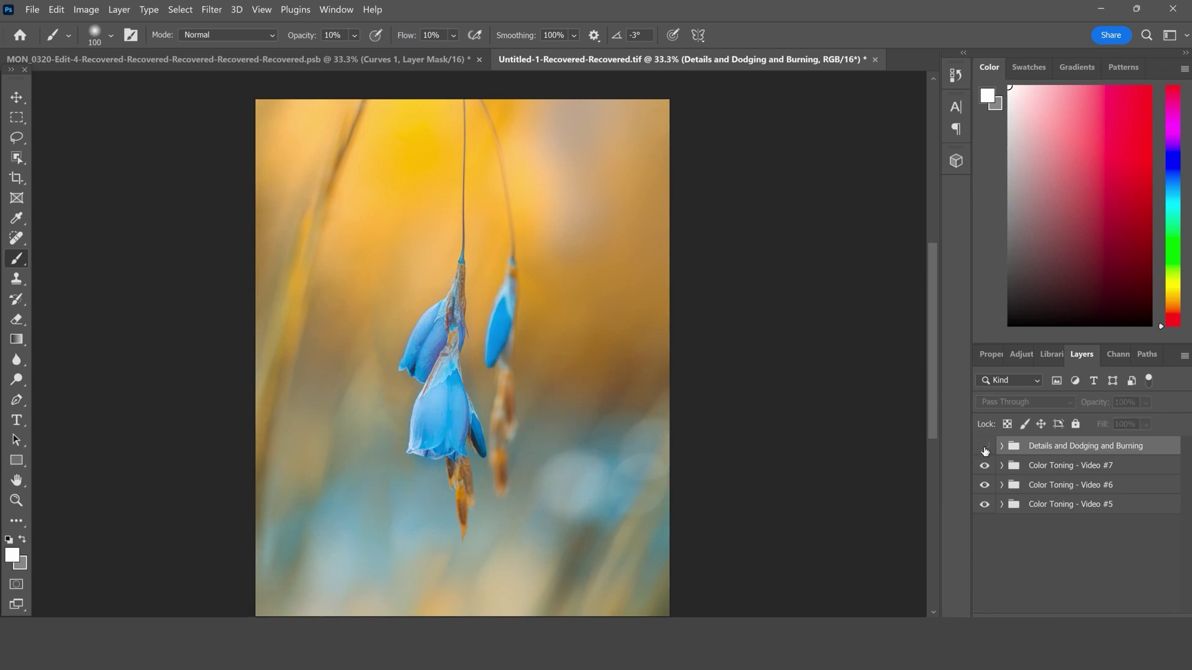
left_click(984, 448)
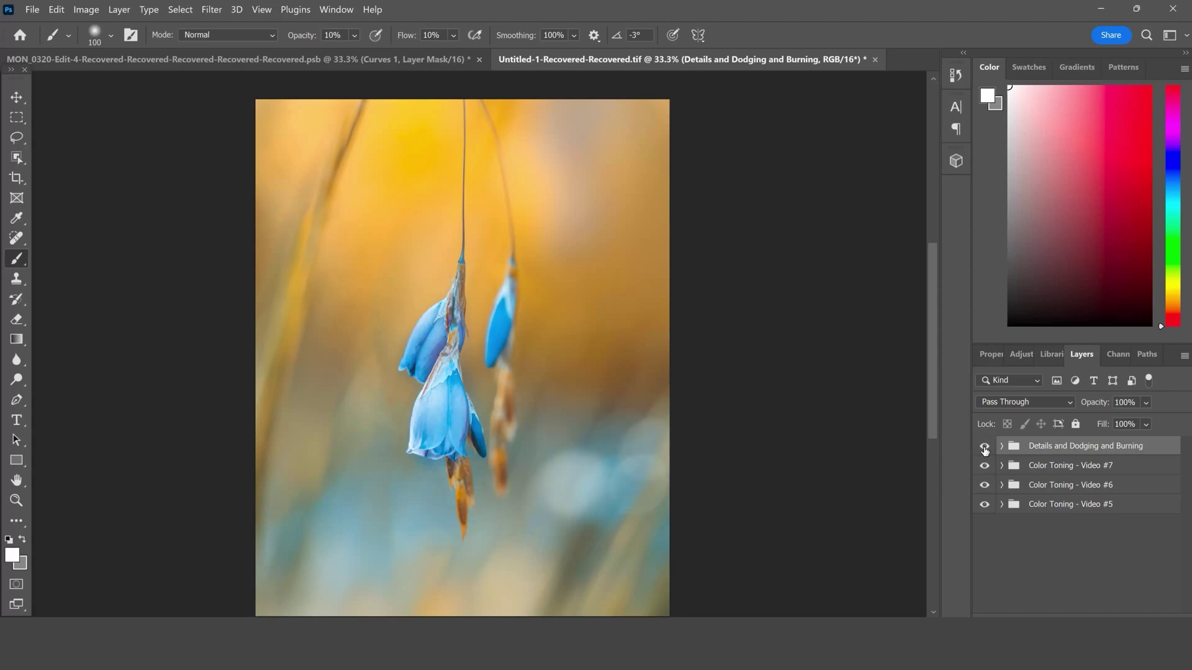
left_click(984, 447)
left_click(985, 447)
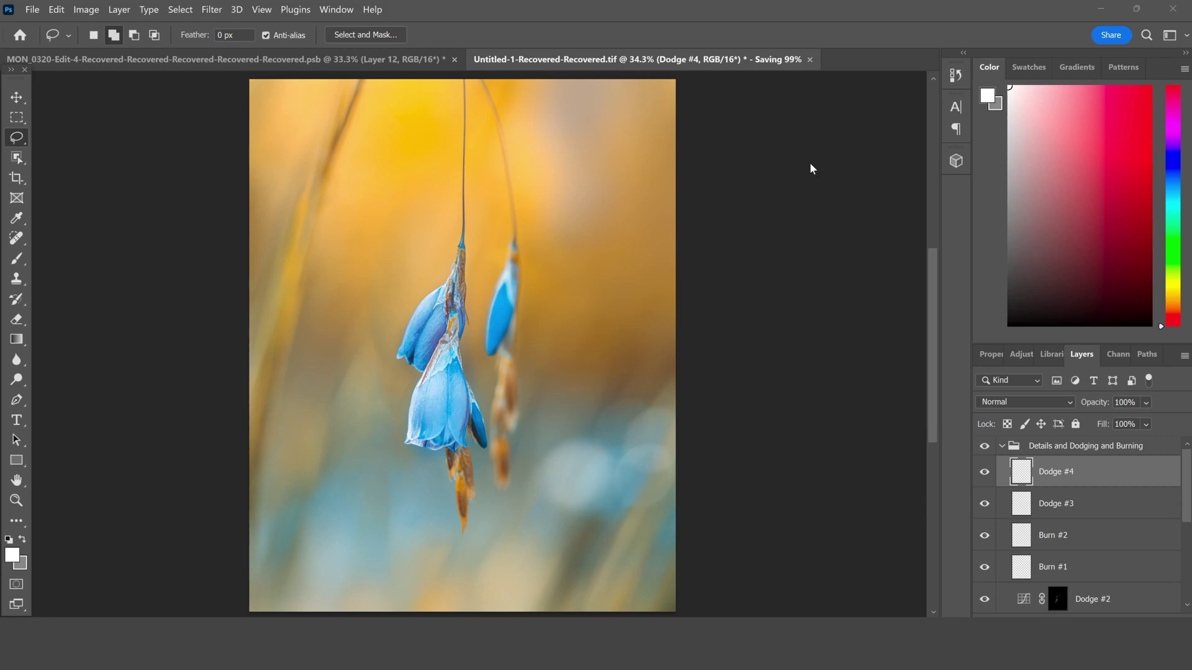
Add a new layer named "Merged Results" above Dodge #4 in the Details and Dodging and Burning group.
left_click(119, 10)
mouse_move(156, 26)
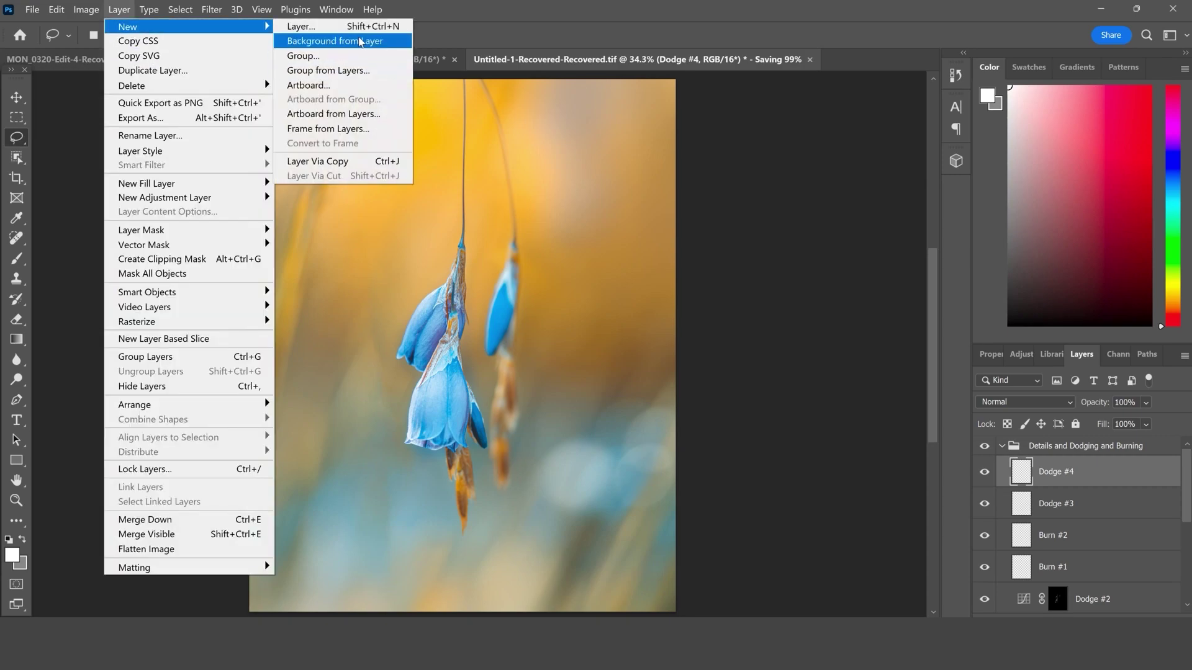
left_click(310, 26)
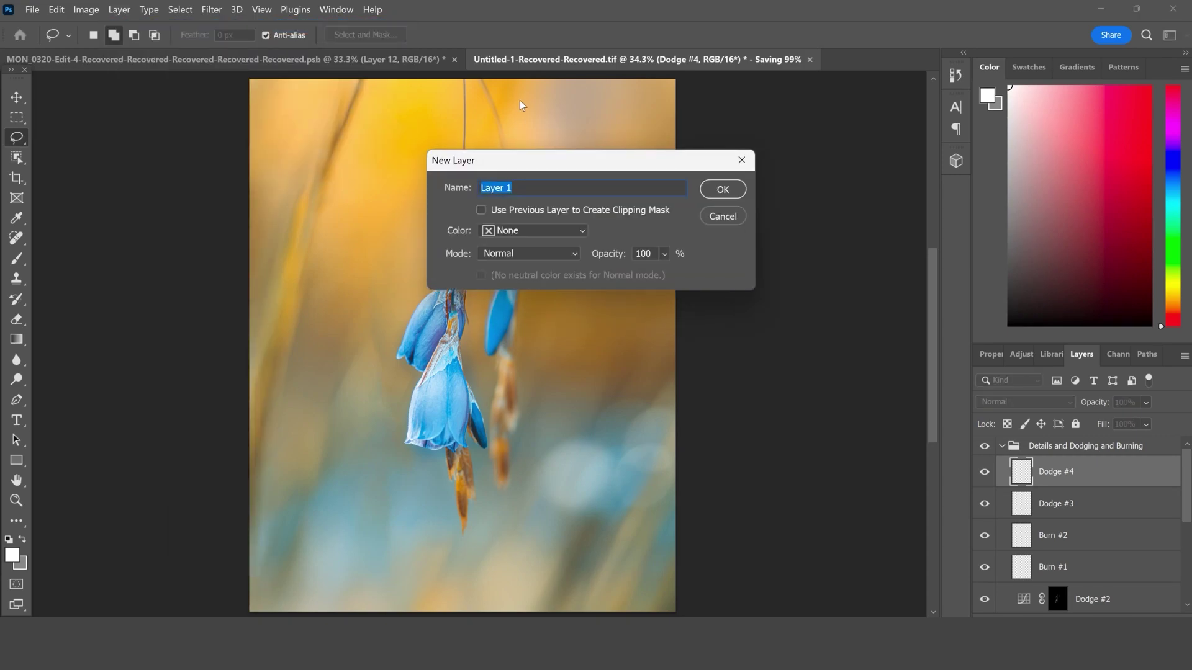
type("Merged Results")
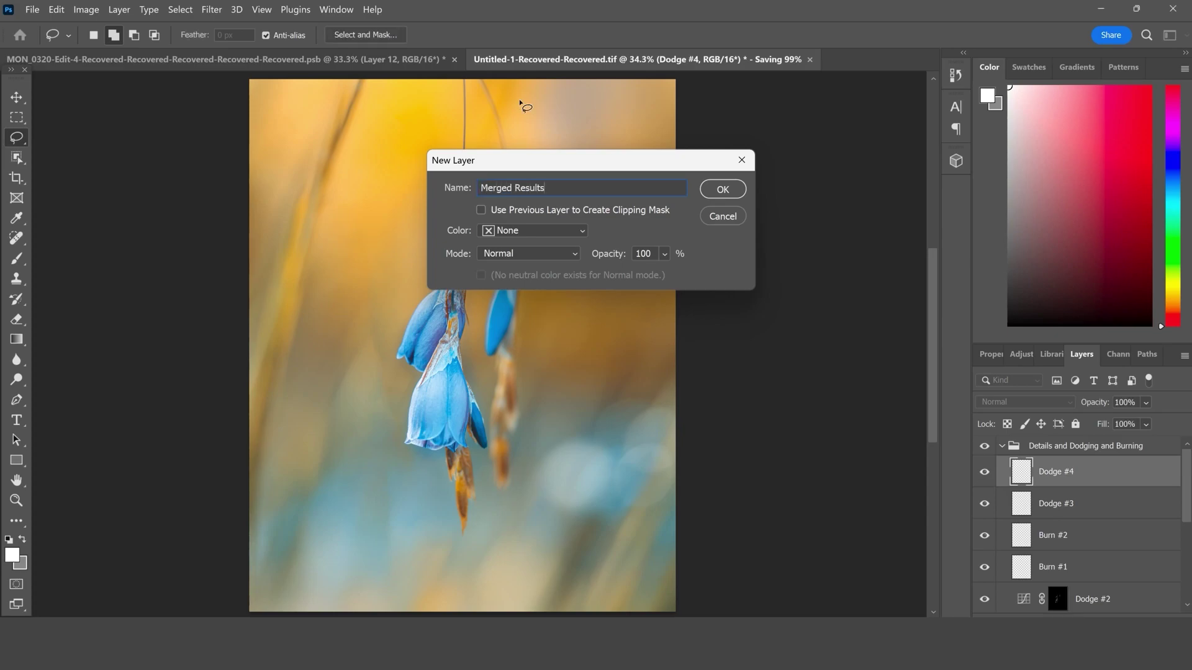
key("Return")
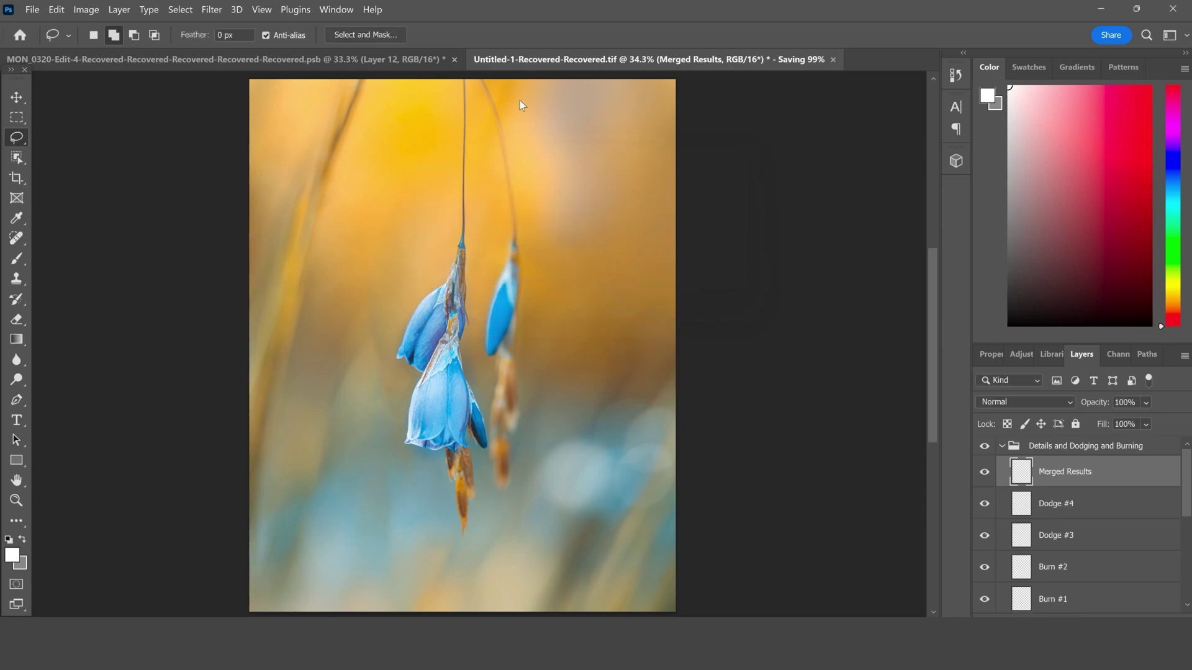
Apply the merged image's RGB channel to the Merged Results layer with Multiply blending at 100% opacity.
left_click(100, 10)
left_click(149, 216)
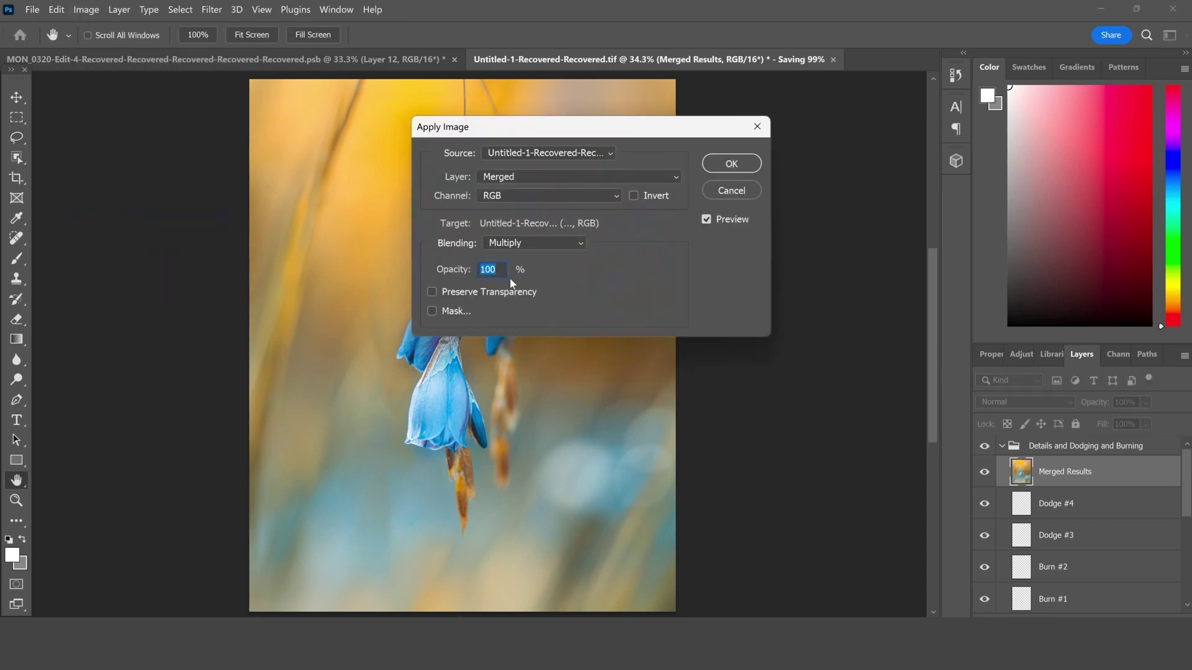
left_click(731, 166)
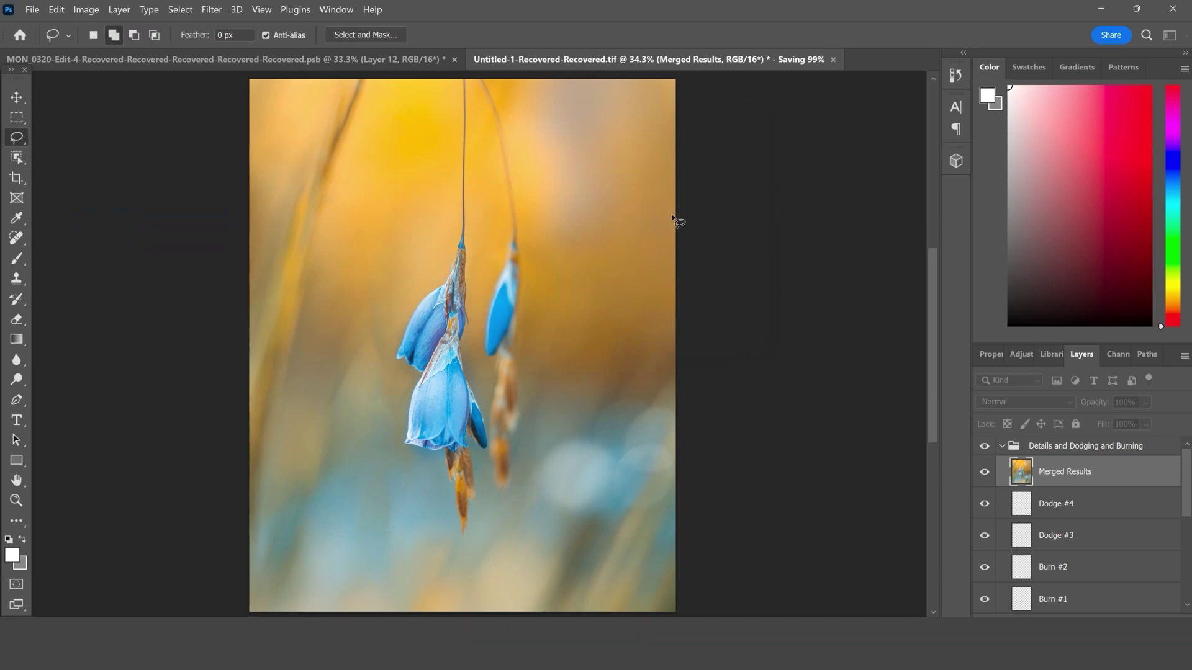
Duplicate the Merged Results layer under the name "Background".
right_click(1100, 472)
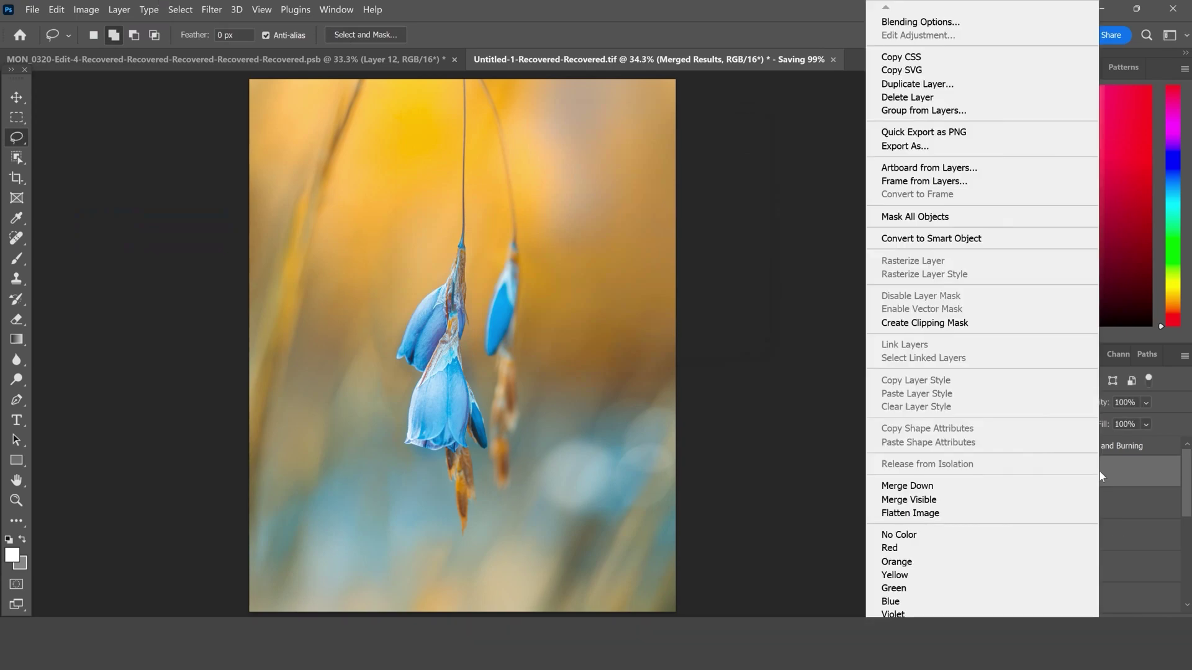
left_click(913, 84)
type("Background")
key("Return")
Duplicate the topmost layer under the name "Subject".
right_click(1075, 483)
left_click(913, 84)
type("Subject")
key("Return")
Make a selection with the Subject layer active and switch to the Background layer below it.
left_click(180, 10)
left_click(211, 314)
left_click(713, 158)
left_click(1059, 504)
left_click(180, 9)
key("Return")
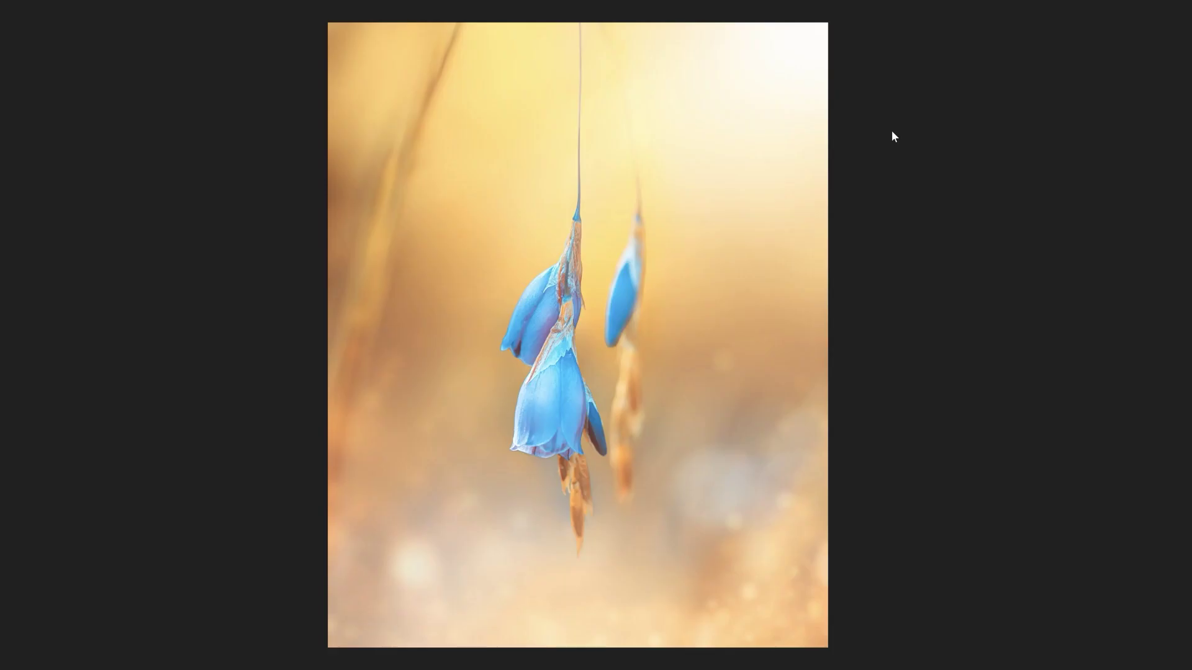